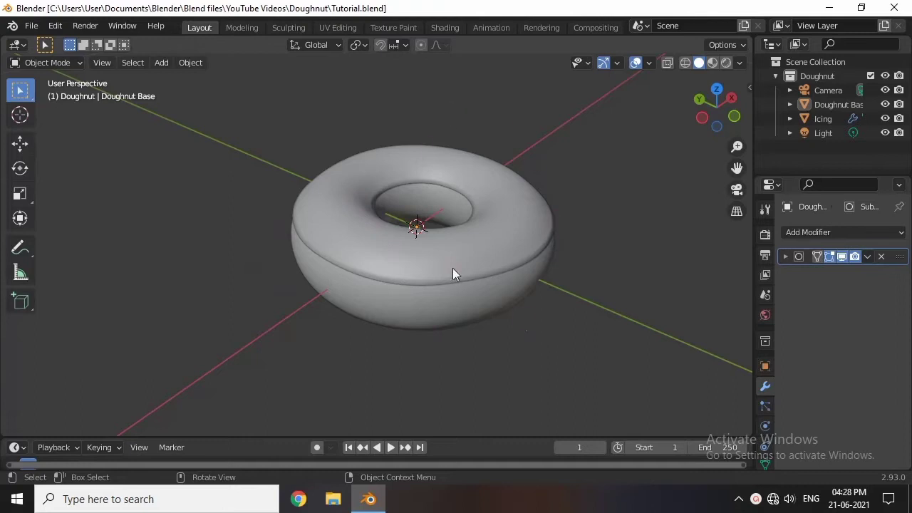
Enter Edit Mode on the doughnut base mesh
middle_drag(453, 269, 380, 265)
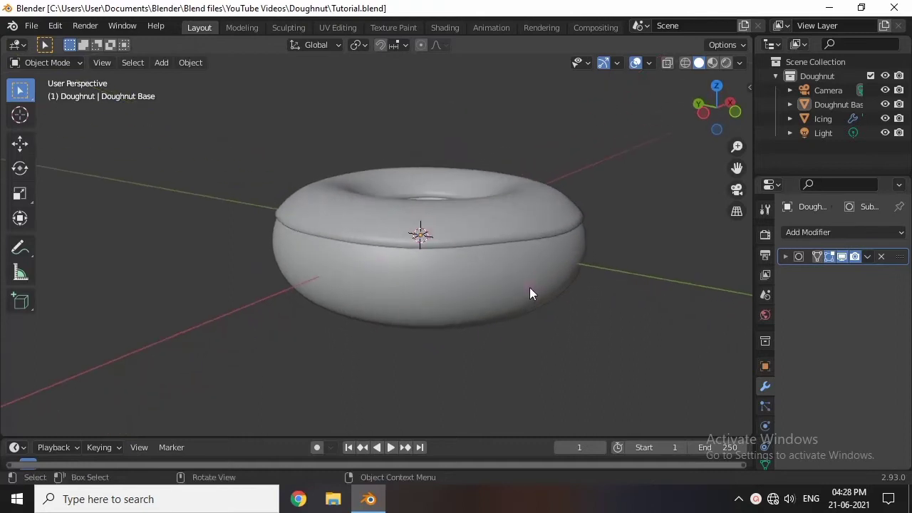
scroll(387, 272, up, 2)
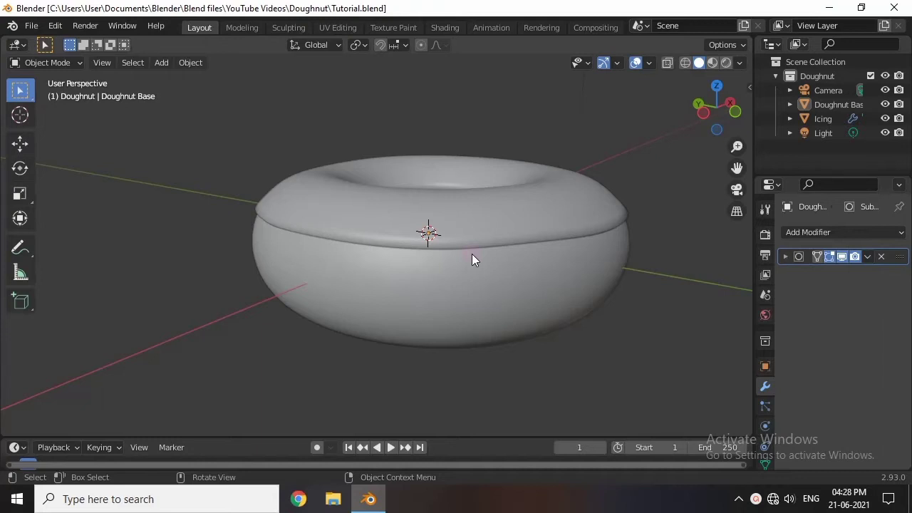
key(Tab)
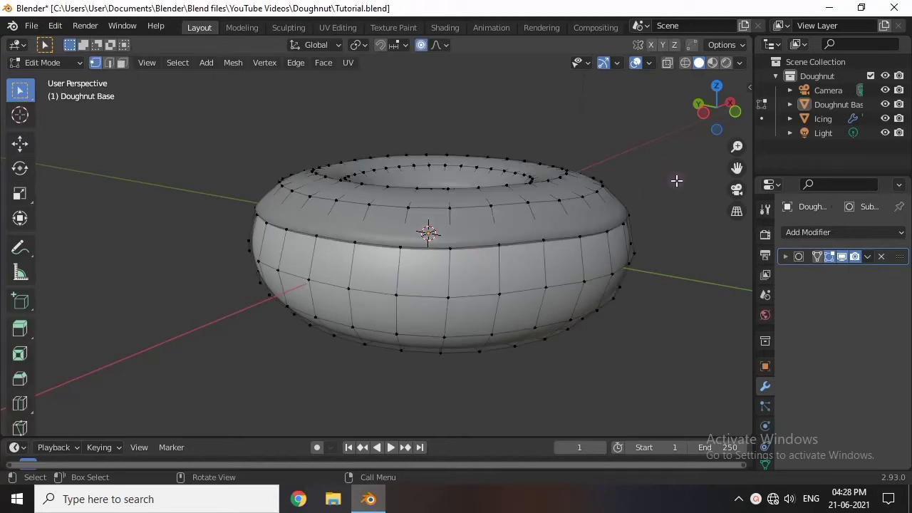
key(n)
key(n)
key(Tab)
key(Tab)
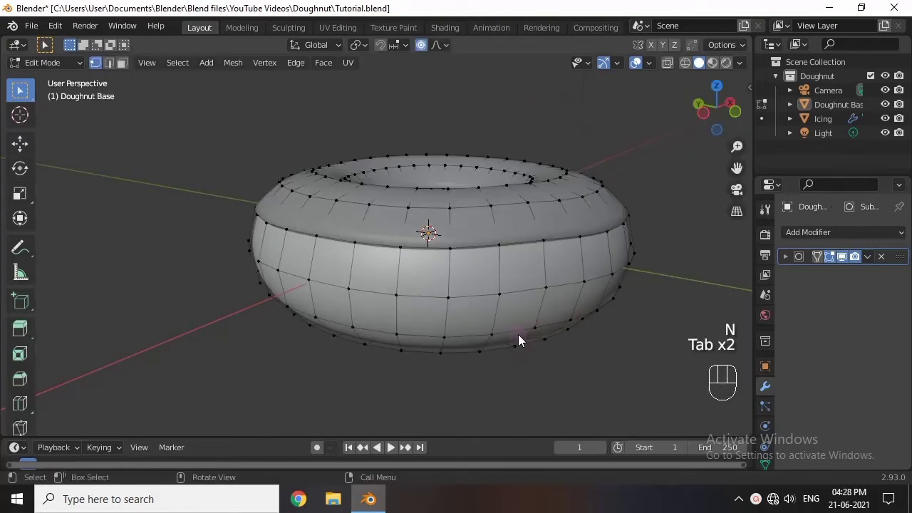
Examine the doughnut base's vertices along and above the icing edge from several angles
middle_drag(584, 305, 517, 303)
middle_drag(403, 321, 442, 233)
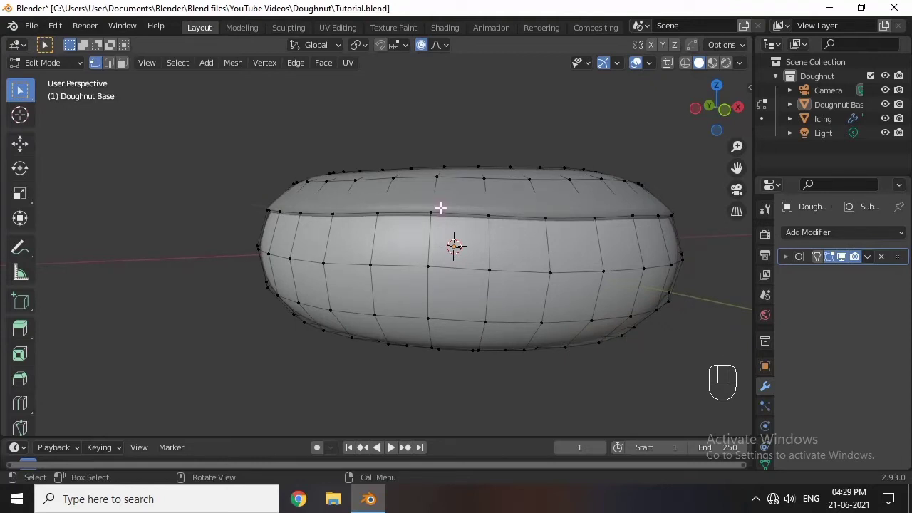
middle_drag(397, 362, 437, 372)
click(507, 235)
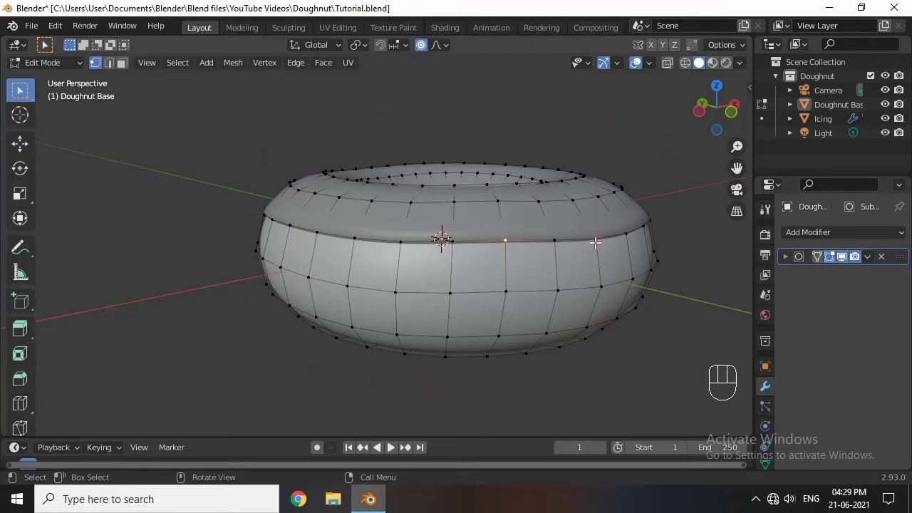
click(519, 214)
click(519, 214)
click(581, 208)
click(581, 208)
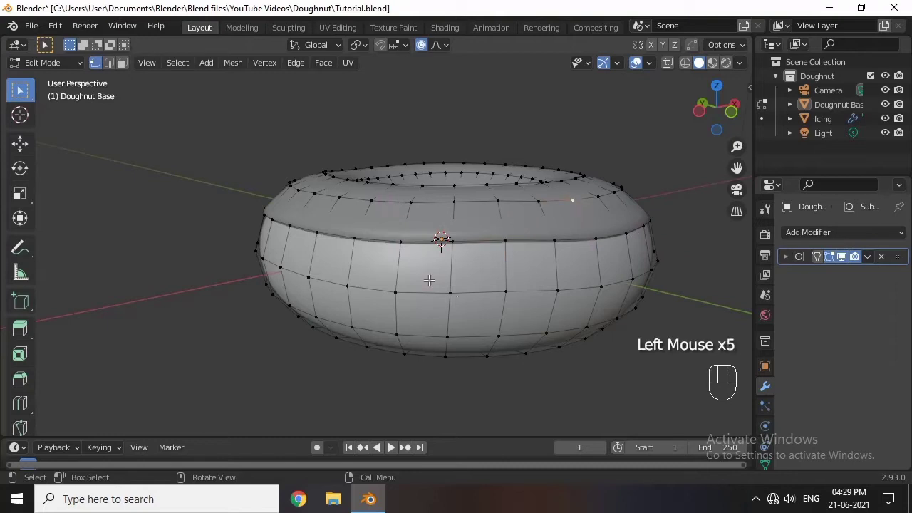
middle_drag(429, 280, 454, 278)
scroll(433, 240, down, 2)
middle_drag(432, 240, 515, 255)
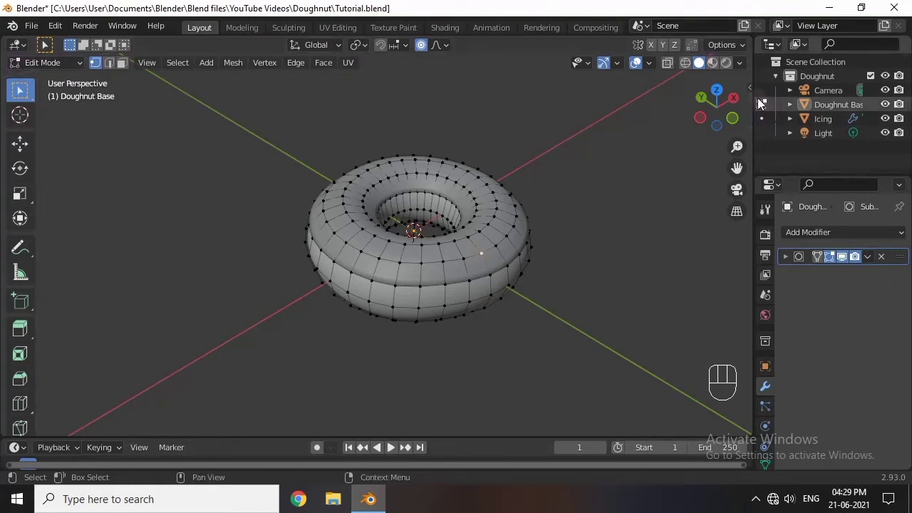
scroll(519, 315, up, 3)
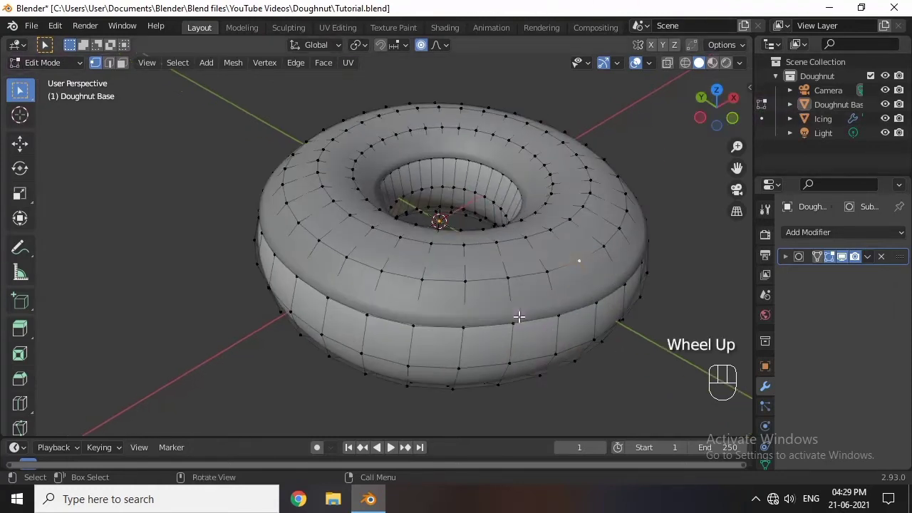
middle_drag(519, 315, 549, 346)
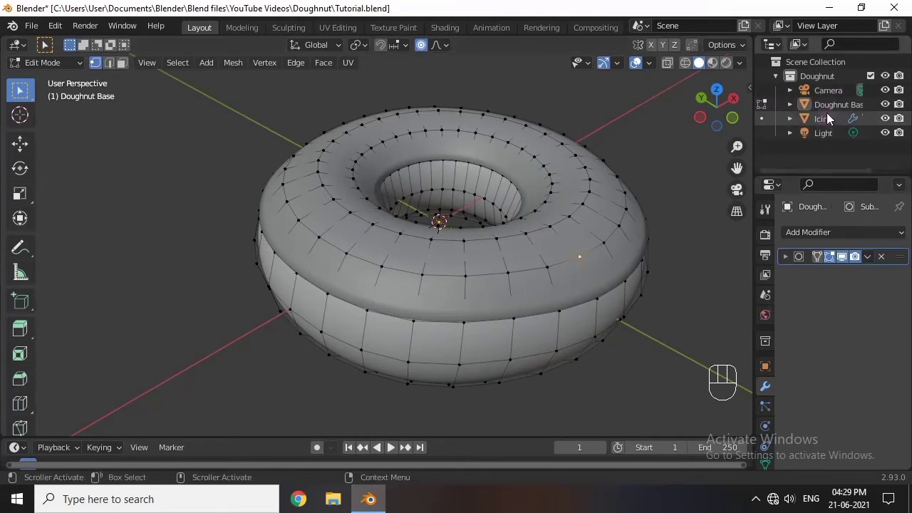
Switch mesh editing from the doughnut base to the Icing object and clear its vertex selection
click(763, 119)
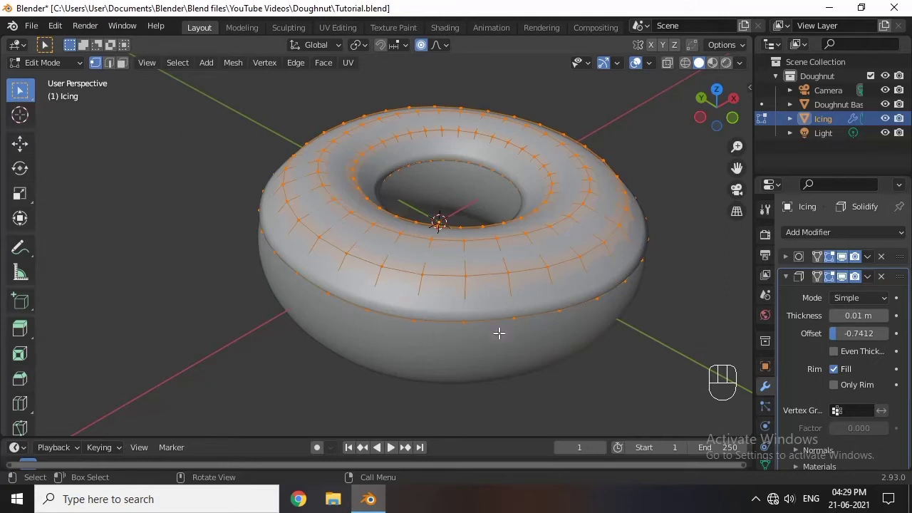
shift+middle_drag(617, 350, 409, 256)
click(409, 293)
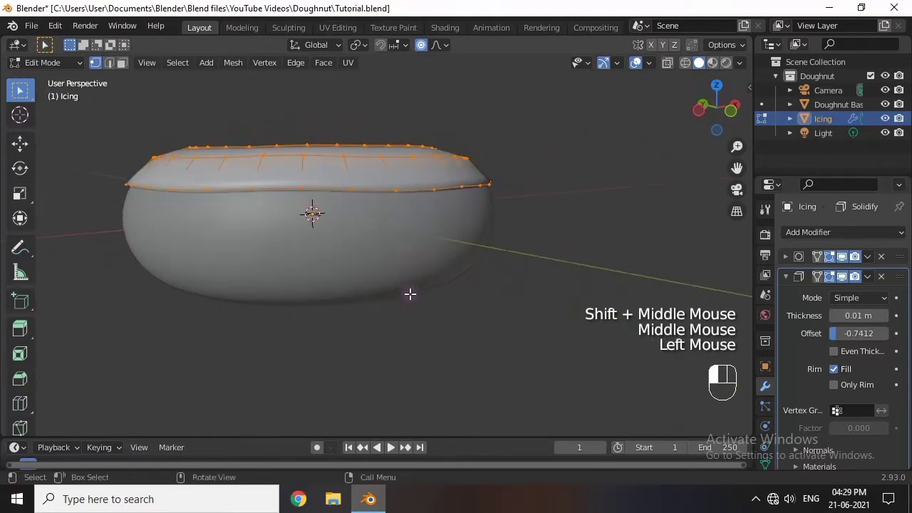
Pull one vertex of the icing's outer rim down into a drip, with the proportional editing size reduced to about 0.04
click(342, 191)
scroll(361, 212, up, 3)
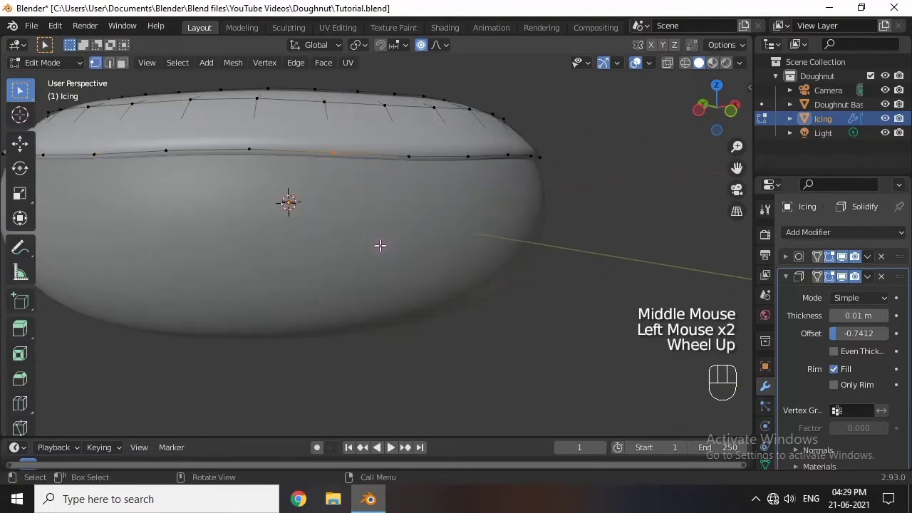
key(g)
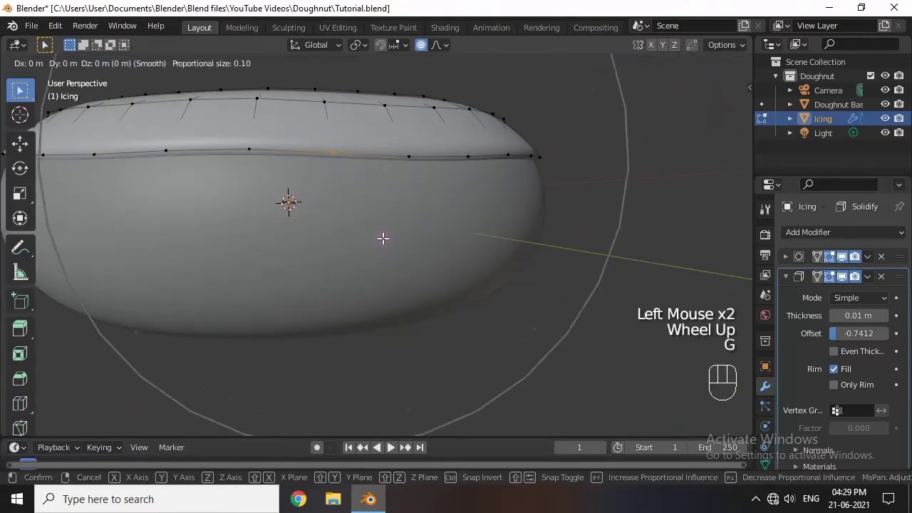
scroll(382, 238, up, 10)
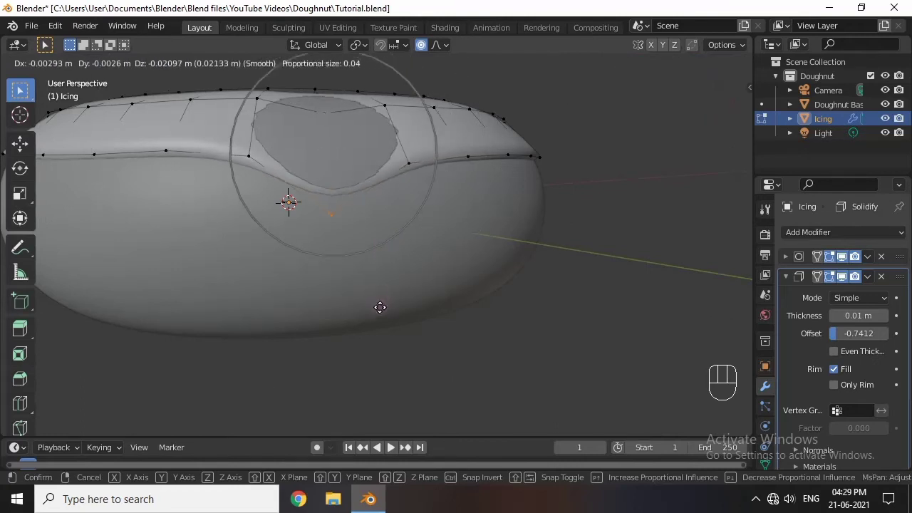
click(391, 375)
scroll(458, 341, down, 4)
middle_drag(458, 341, 377, 220)
key(g)
Select a rim vertex beside the first drip and reposition it to shape the icing edge
click(378, 221)
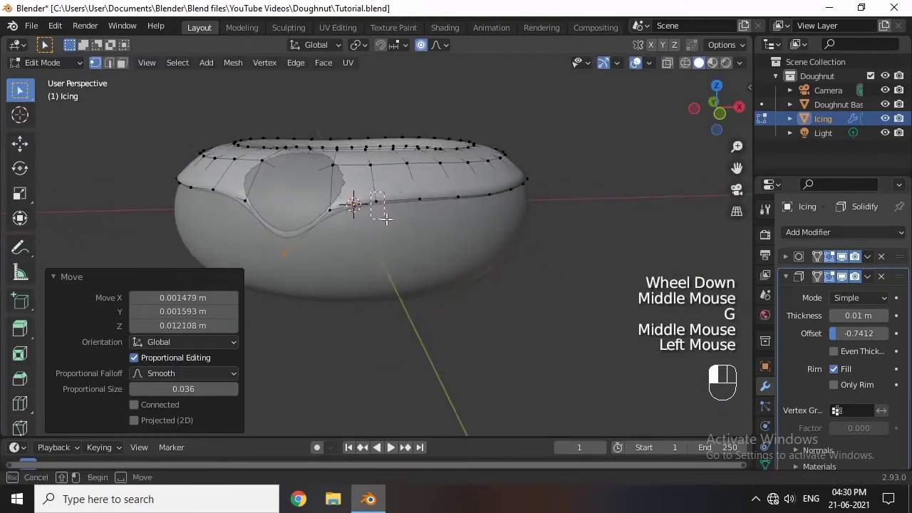
key(g)
click(424, 203)
scroll(432, 201, up, 2)
middle_drag(432, 202, 420, 101)
key(g)
click(419, 103)
Select two adjacent icing rim vertices and pull them down about 0.009 m as a second drip
middle_drag(451, 149, 379, 191)
drag(379, 190, 471, 241)
key(g)
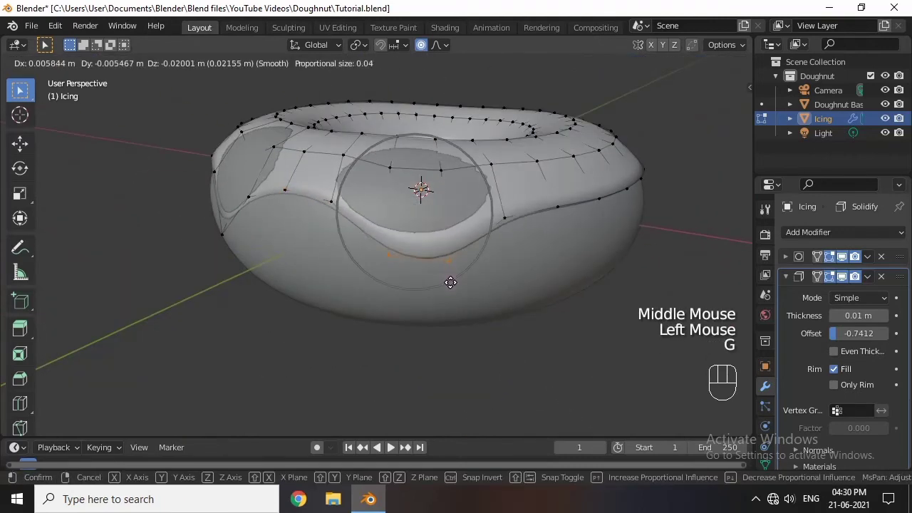
click(463, 262)
Inspect the icing drips against the doughnut base from several angles and close up
middle_drag(475, 259, 437, 224)
scroll(437, 224, down, 2)
middle_drag(363, 244, 335, 197)
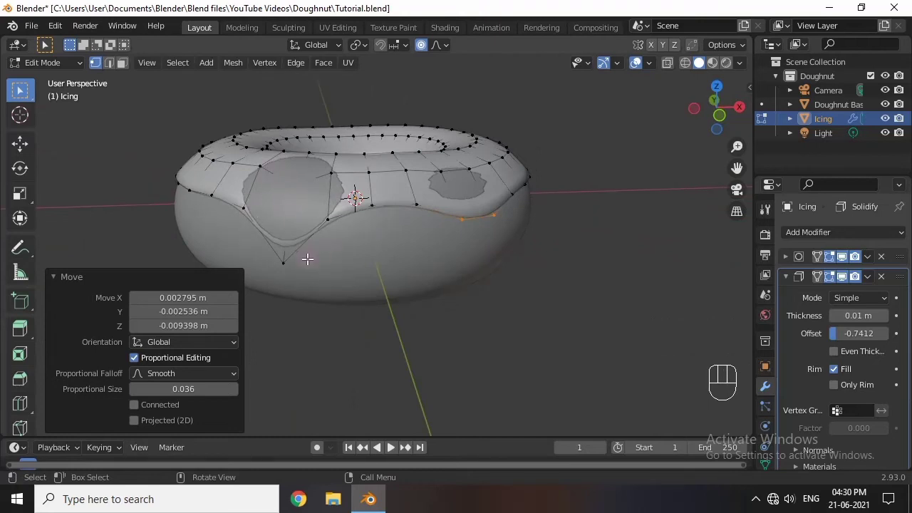
scroll(307, 259, up, 7)
middle_drag(366, 283, 172, 216)
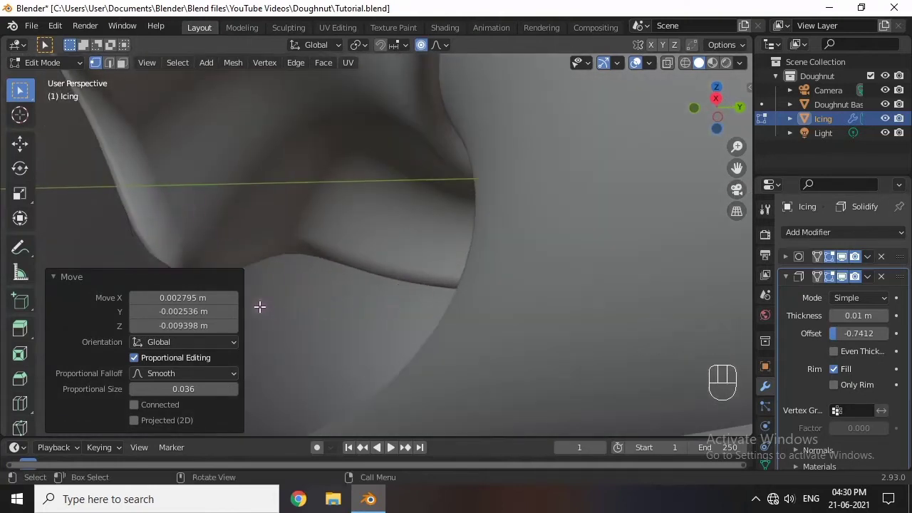
middle_drag(264, 287, 396, 285)
scroll(340, 318, down, 2)
middle_drag(368, 328, 156, 107)
scroll(215, 166, down, 2)
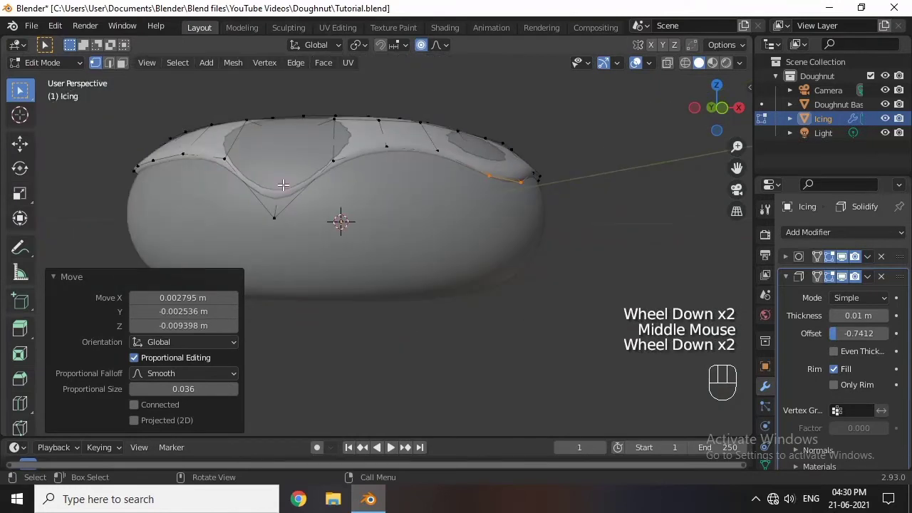
shift+middle_drag(487, 213, 440, 302)
scroll(434, 285, up, 1)
scroll(468, 313, down, 1)
Pull two vertices on the next stretch of the icing rim down about 0.022 m, and refine their position
click(508, 277)
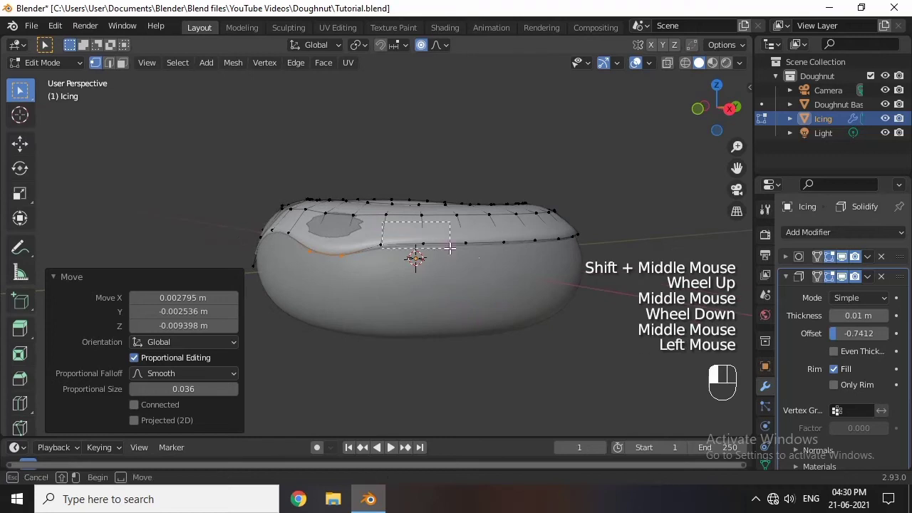
key(g)
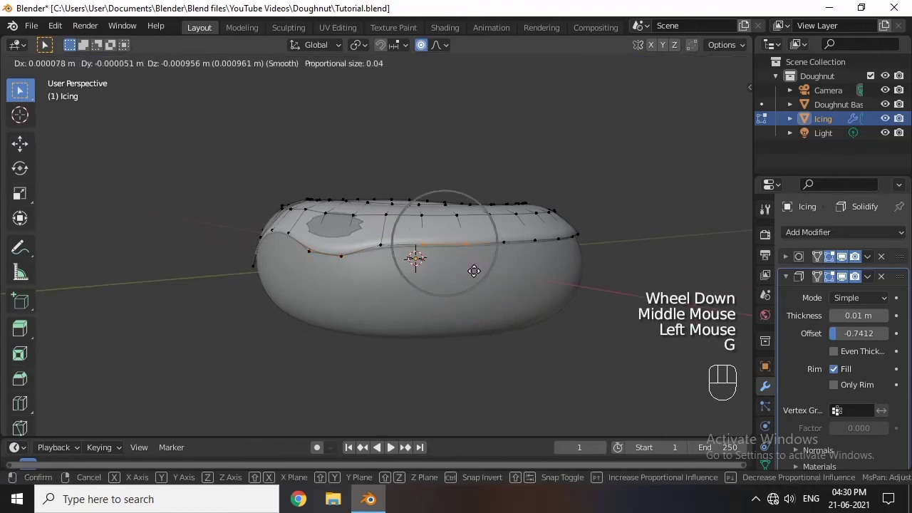
click(476, 292)
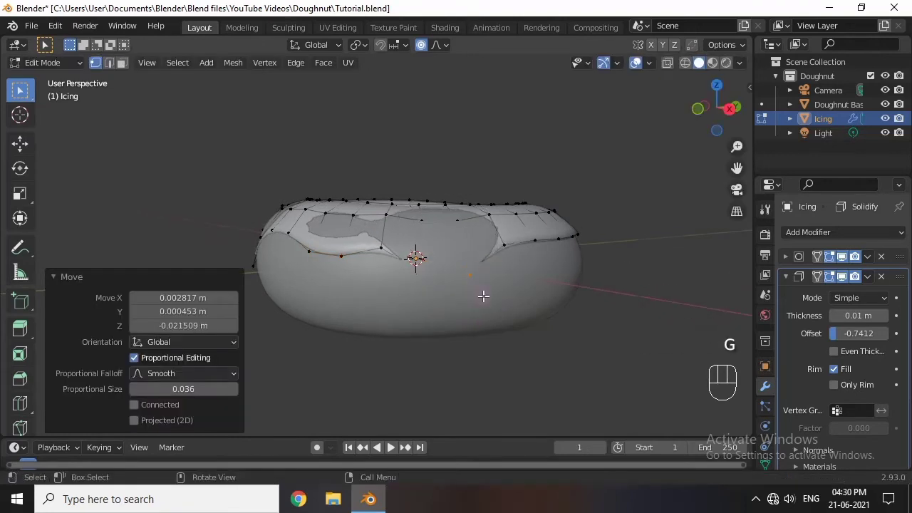
middle_drag(482, 295, 436, 309)
key(g)
click(472, 206)
Pull another pair of icing rim vertices down about 0.014 m as a further drip
scroll(477, 328, down, 2)
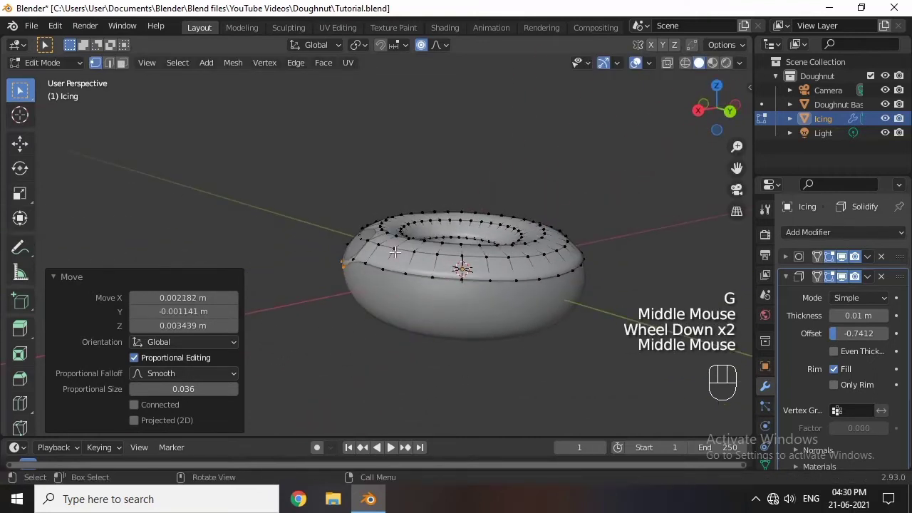
click(443, 295)
key(g)
click(466, 322)
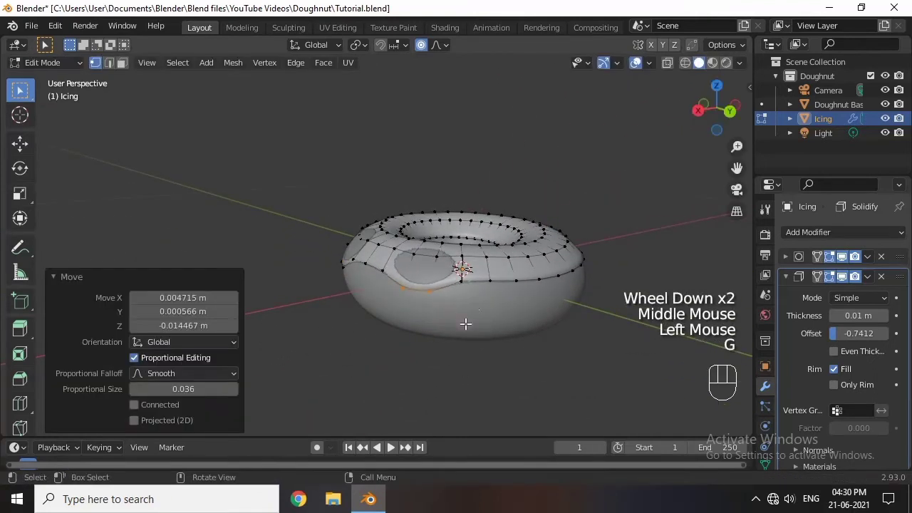
Try to box-select and pull down vertices on the next section of the icing rim
middle_drag(466, 321, 356, 235)
scroll(345, 229, up, 1)
click(356, 244)
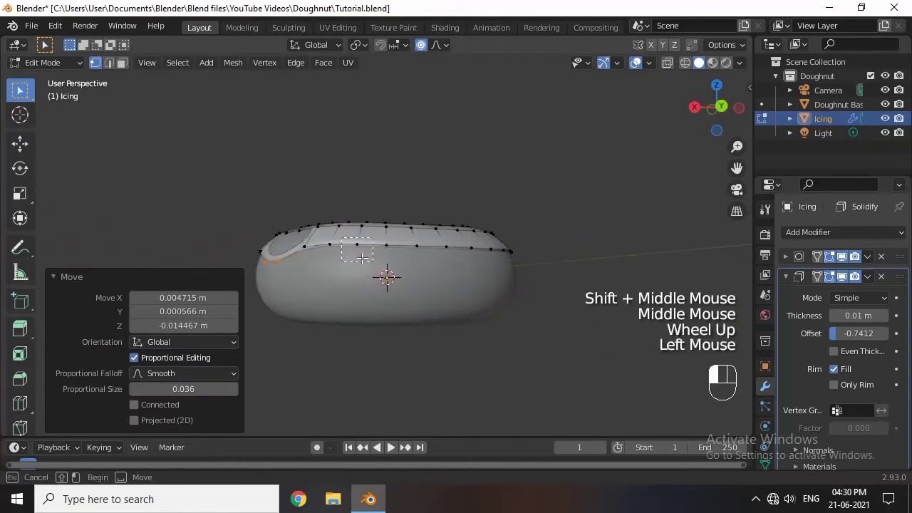
key(g)
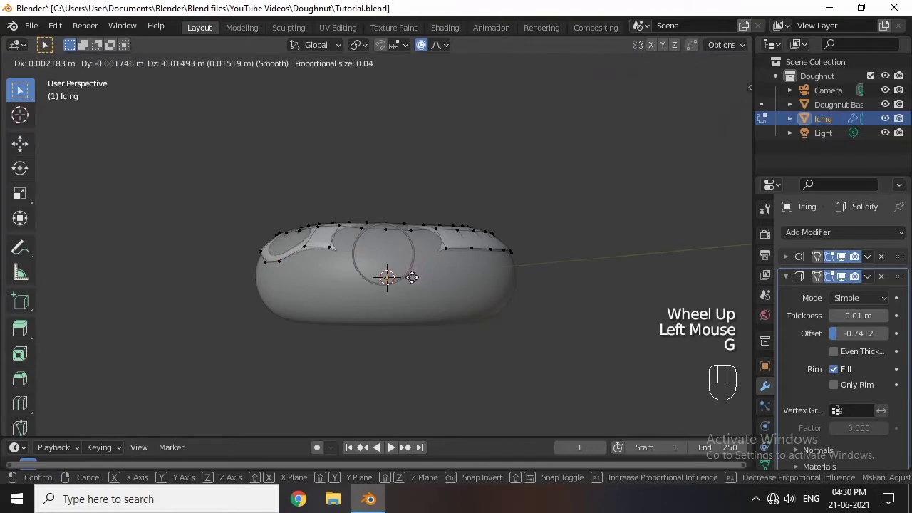
click(422, 278)
middle_drag(423, 279, 523, 377)
key(g)
key(Escape)
click(523, 376)
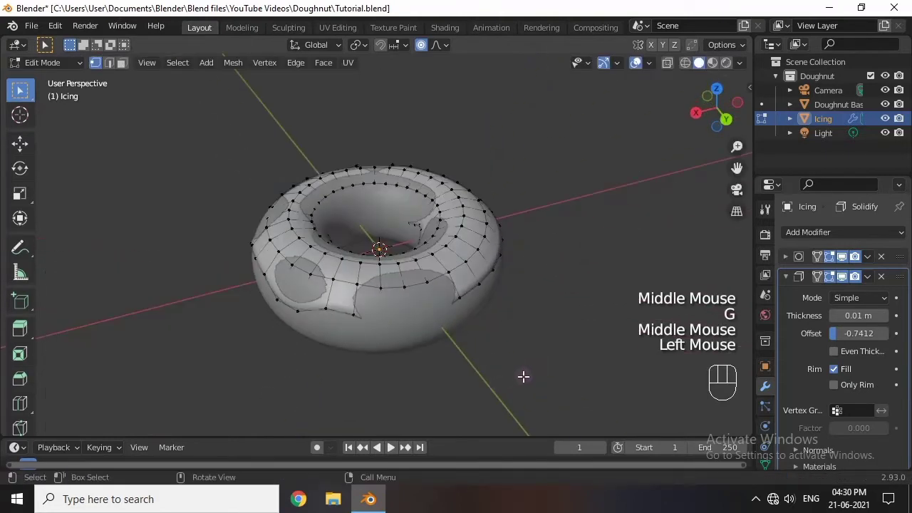
Undo the last icing vertex move and the selection made for it
key(ctrl+z)
key(ctrl+z)
key(ctrl+z)
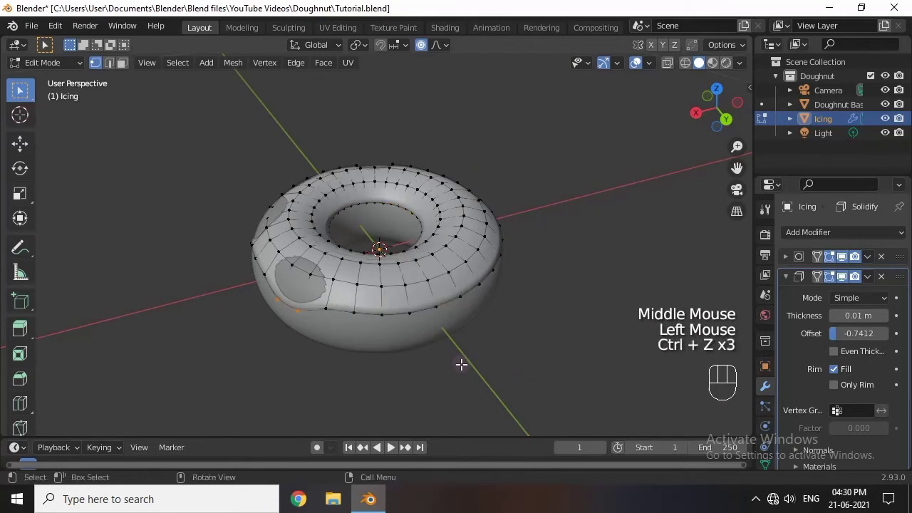
Pull three front vertices of the icing rim down about 0.012 m as a wide drip, and select the next rim vertices
middle_drag(463, 366, 459, 309)
click(381, 294)
click(431, 300)
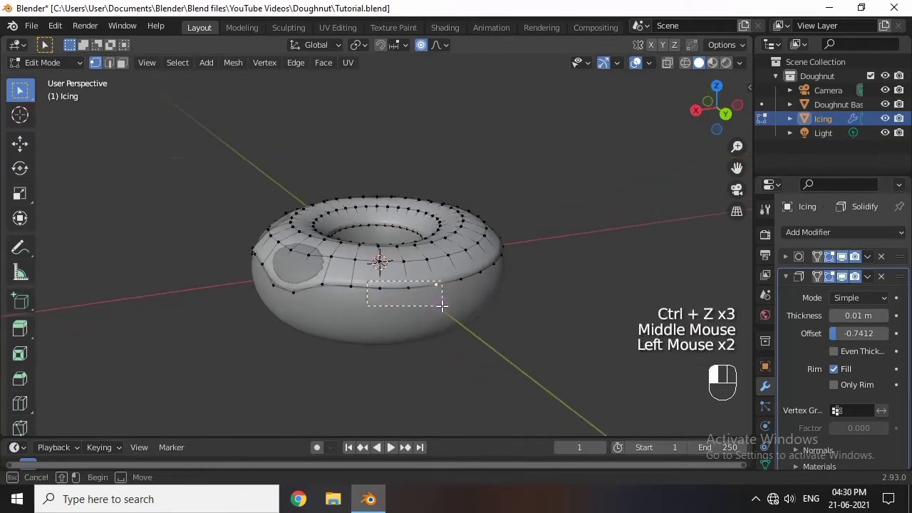
key(g)
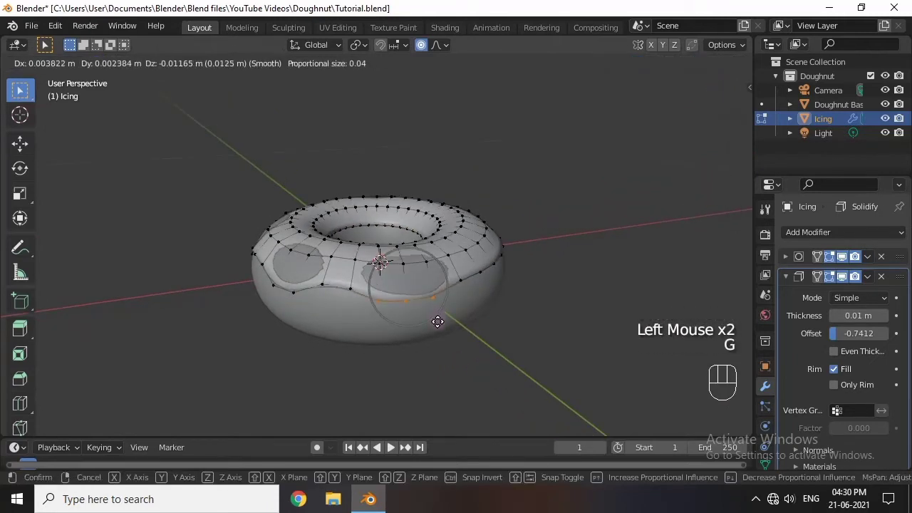
click(437, 320)
scroll(446, 301, up, 2)
middle_drag(446, 301, 405, 292)
key(g)
click(468, 269)
click(452, 270)
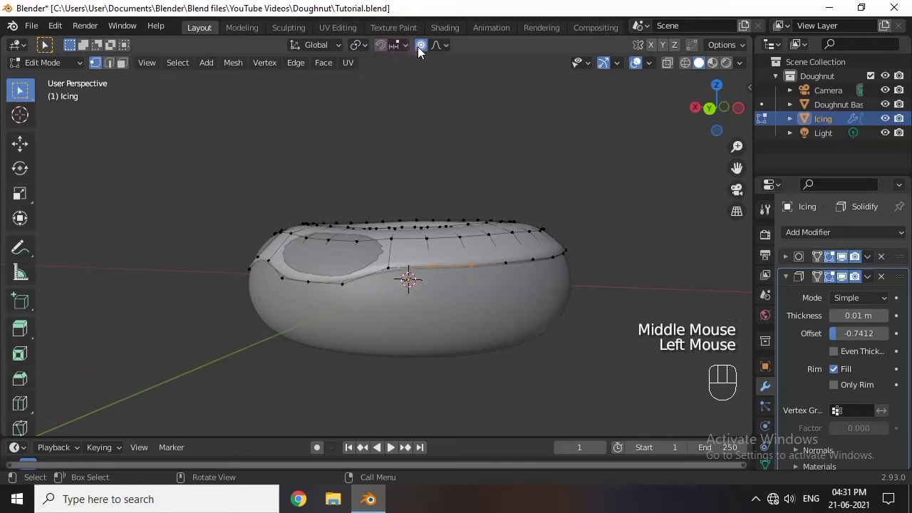
Turn on snapping and set the snap target to Edge
click(379, 45)
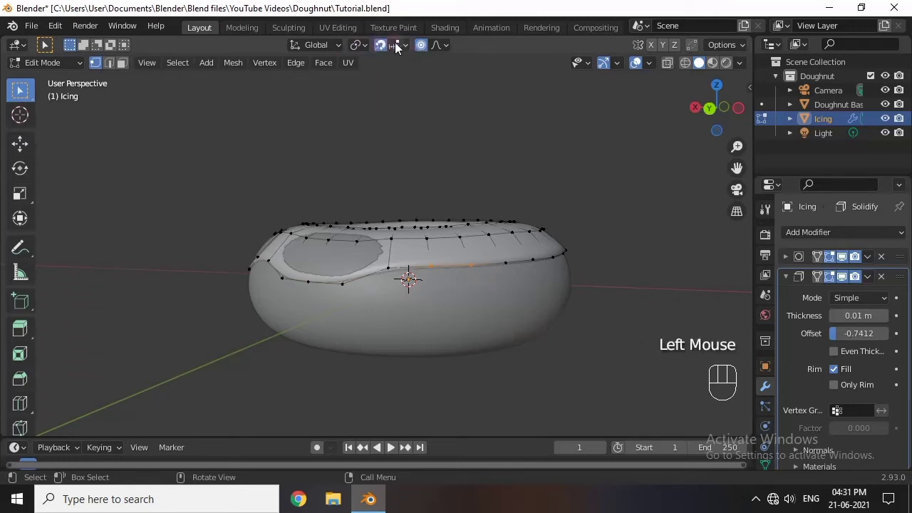
click(405, 45)
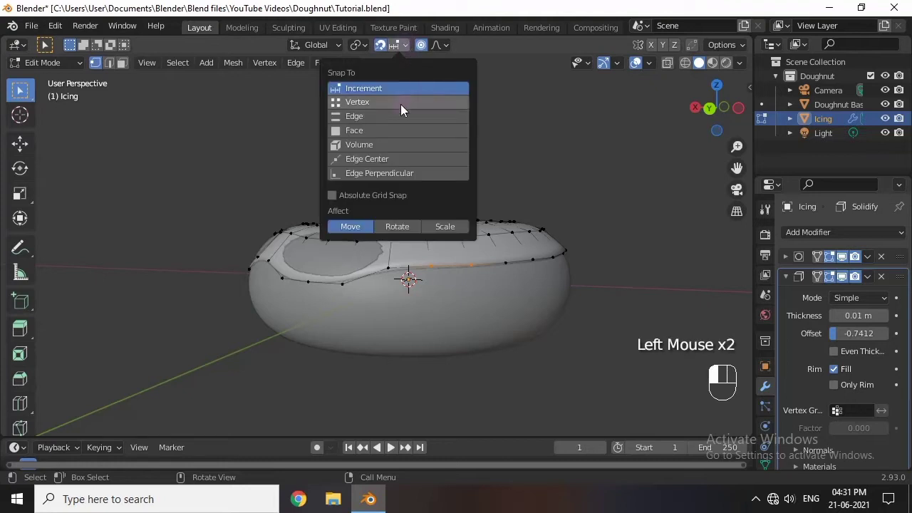
click(372, 120)
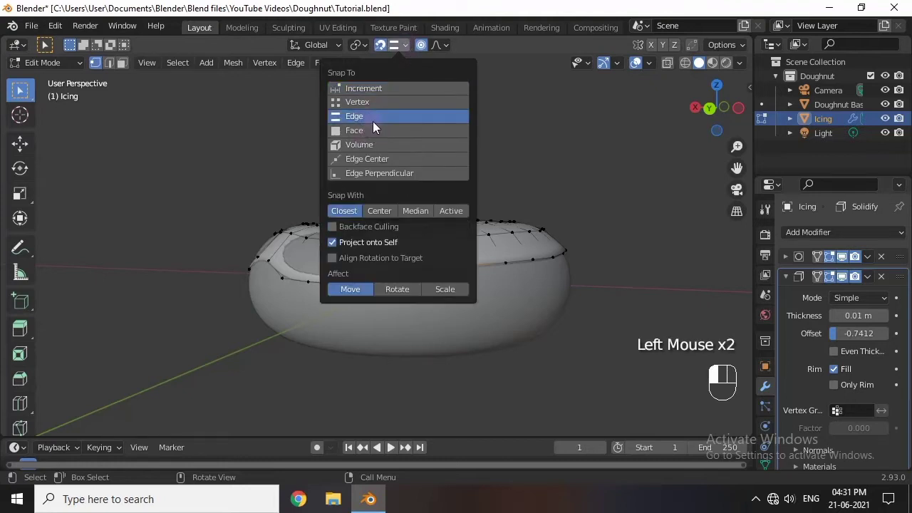
Change the snap target to Face and turn snapping off
click(363, 128)
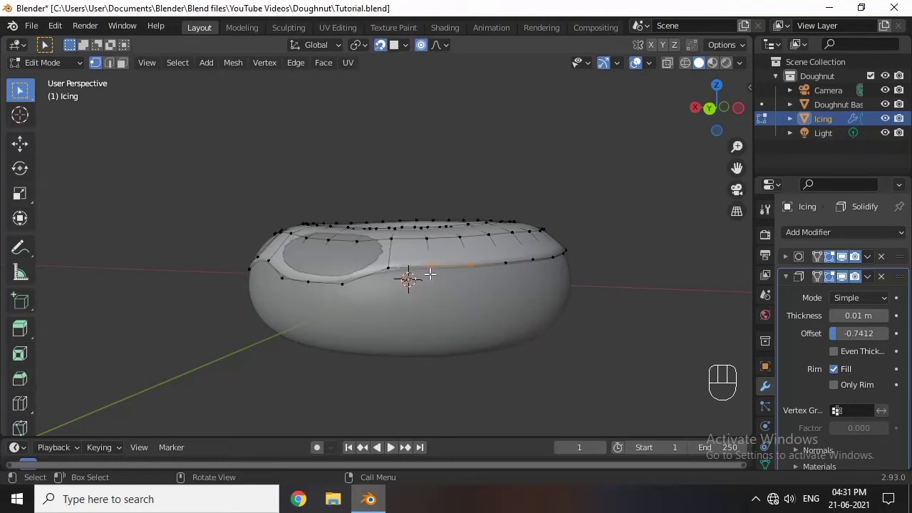
click(380, 45)
Raise the two selected icing rim vertices with proportional editing and shift them back against the doughnut's surface
middle_drag(581, 279, 548, 277)
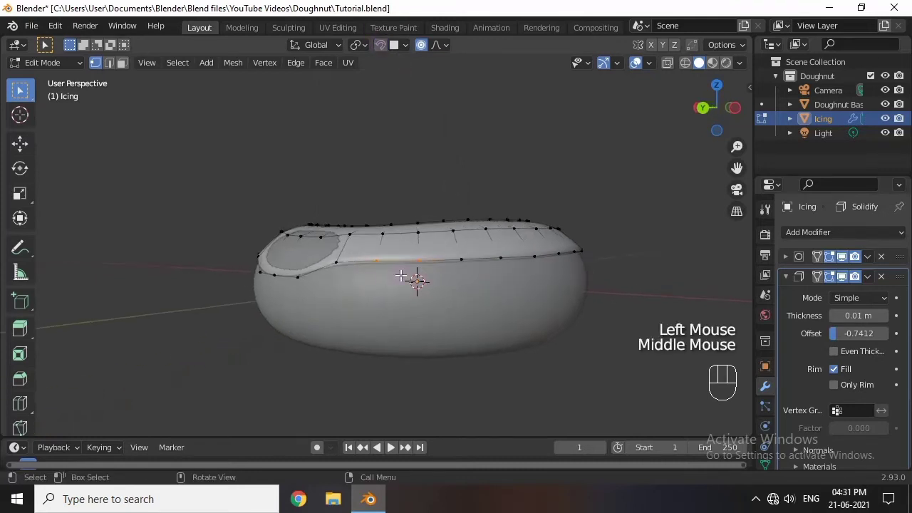
key(g)
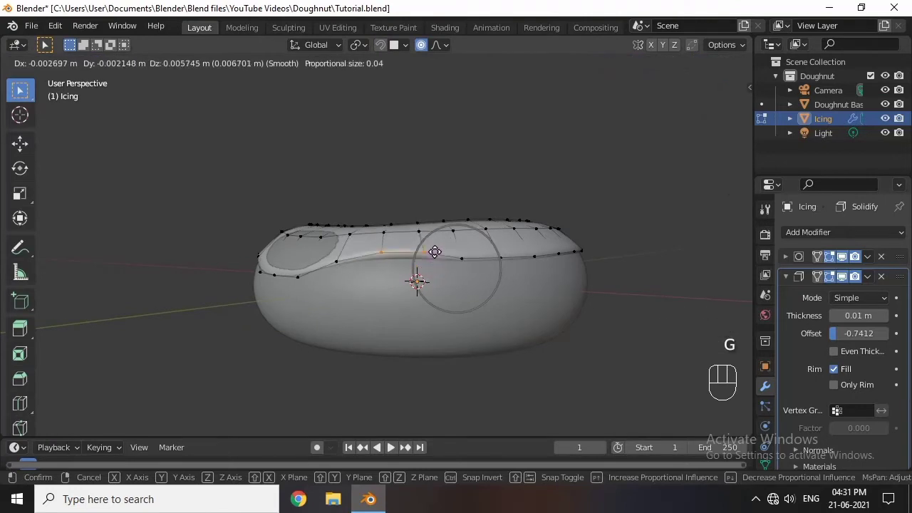
click(433, 252)
mouse_move(433, 252)
middle_down()
mouse_move(430, 182)
mouse_move(443, 233)
mouse_move(432, 235)
middle_up()
key(g)
click(433, 187)
scroll(434, 189, up, 2)
scroll(442, 233, down, 1)
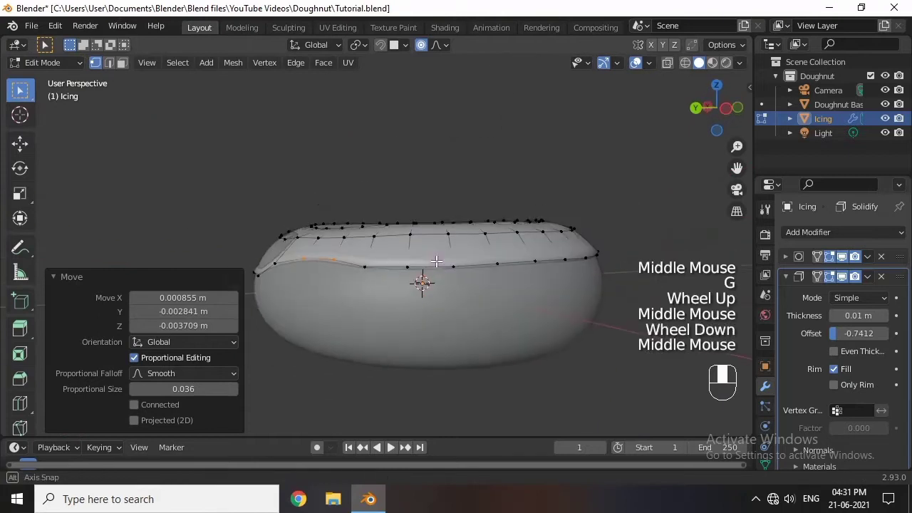
Pull the next two icing rim vertices down about 0.012 m as a drip and fit them to the doughnut's surface
drag(404, 254, 467, 276)
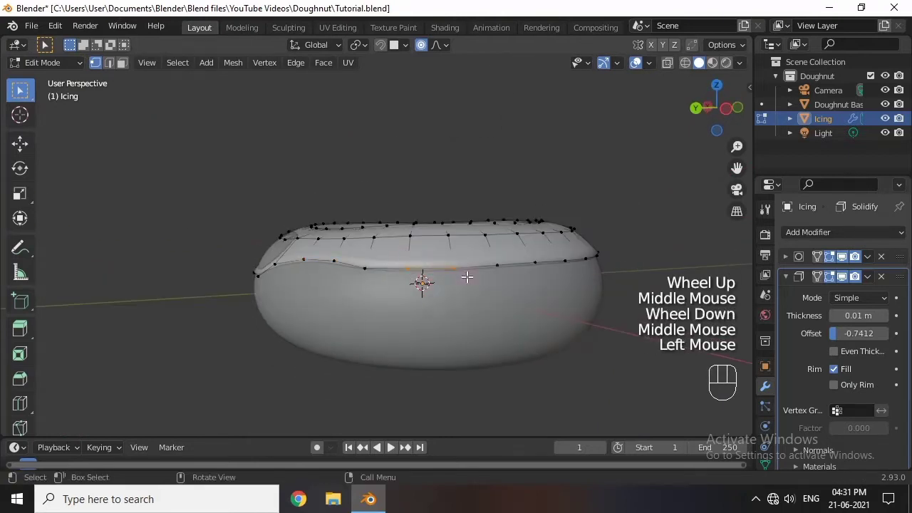
key(g)
click(464, 290)
middle_drag(465, 290, 467, 220)
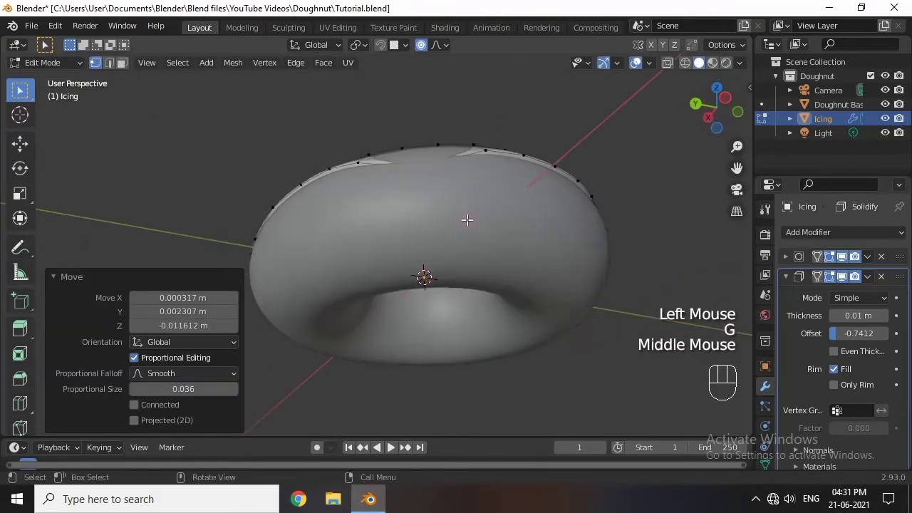
key(g)
click(469, 184)
Lower the same two rim vertices further, then shift them about -0.004 m in X and 0.006 m in Z towards the surface
middle_drag(469, 183, 452, 322)
scroll(449, 265, down, 3)
scroll(433, 325, up, 2)
key(g)
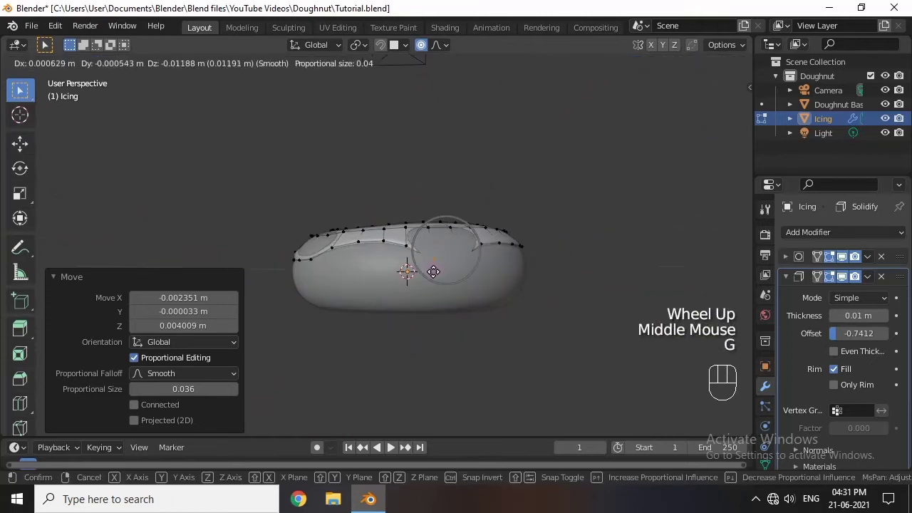
click(461, 285)
scroll(462, 285, up, 2)
middle_drag(462, 285, 391, 272)
key(g)
click(456, 205)
Select the two rim vertices midway between the neighbouring drips, raise them slightly and fit them to the doughnut's surface
scroll(397, 271, down, 1)
drag(380, 275, 428, 298)
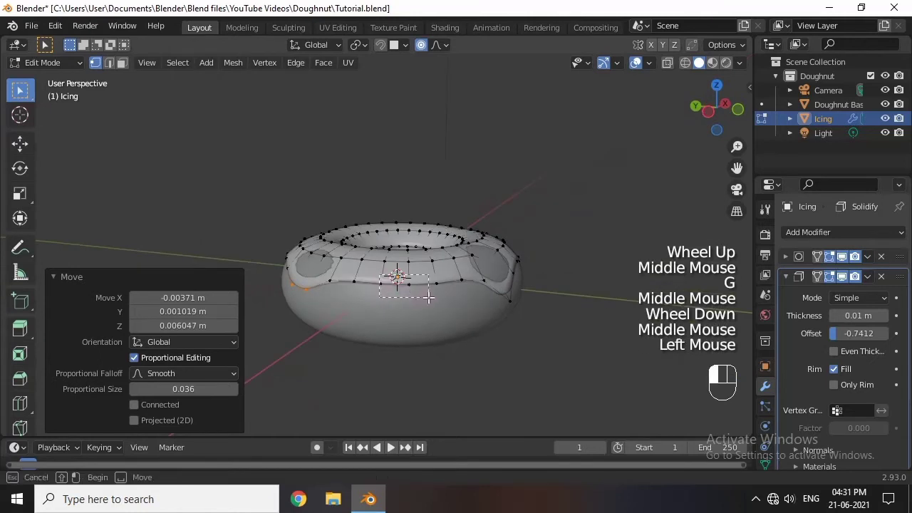
key(g)
click(432, 286)
middle_drag(432, 285, 500, 383)
key(g)
click(464, 358)
Return the icing to Object Mode and review its dripping outline from several sides
scroll(470, 359, up, 2)
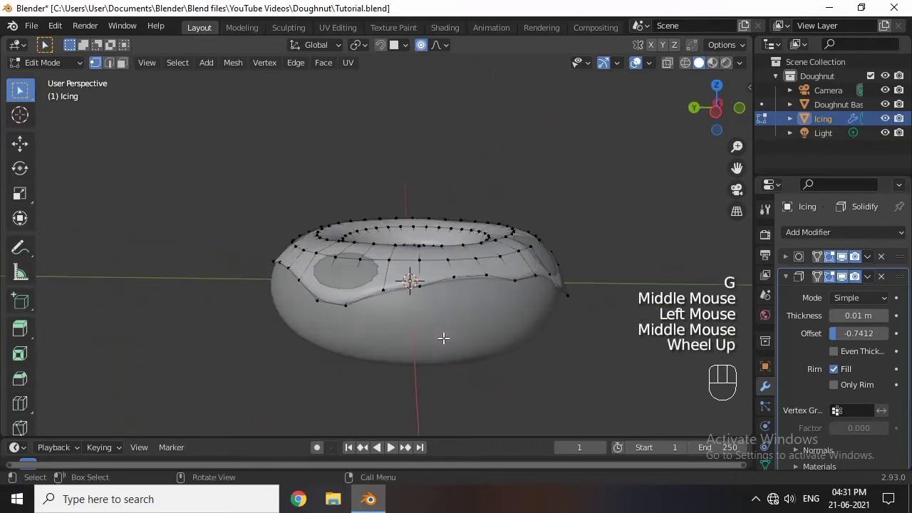
middle_drag(444, 335, 421, 300)
scroll(321, 330, down, 2)
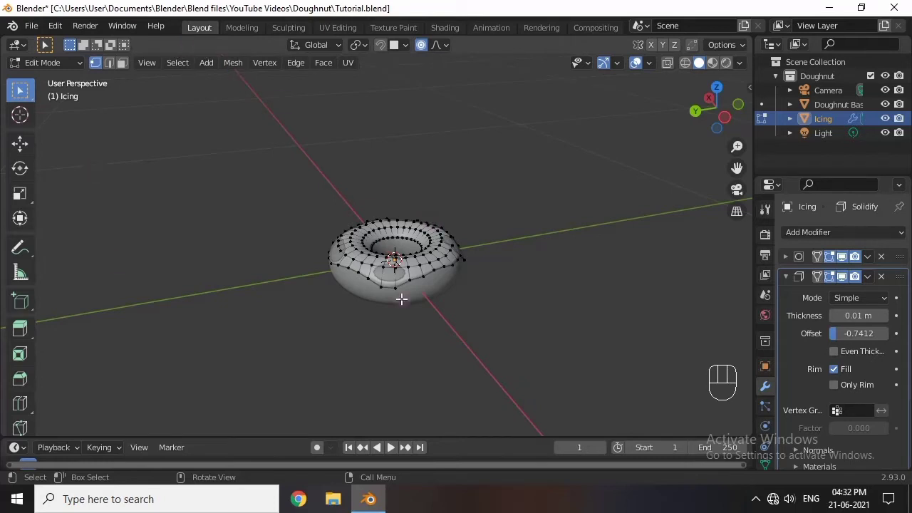
scroll(473, 356, up, 2)
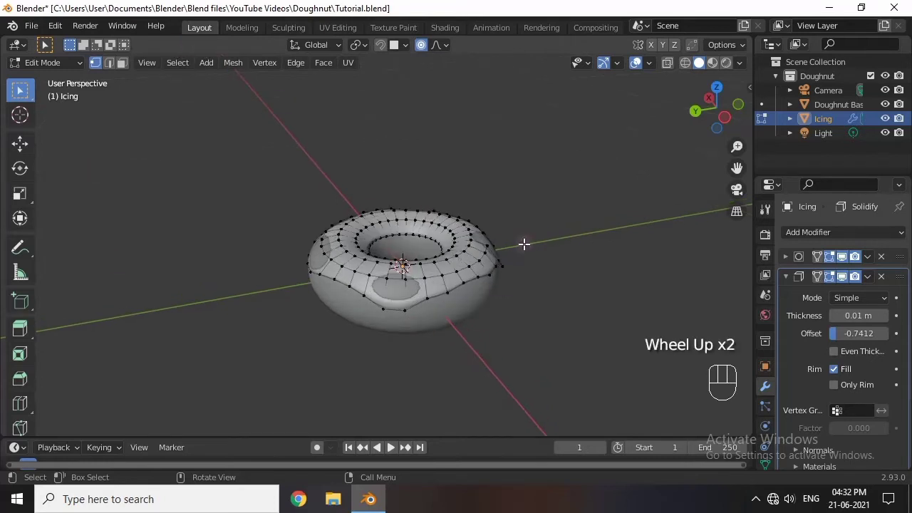
key(Tab)
scroll(623, 333, up, 2)
middle_drag(622, 333, 332, 330)
scroll(492, 265, down, 2)
middle_drag(492, 264, 489, 320)
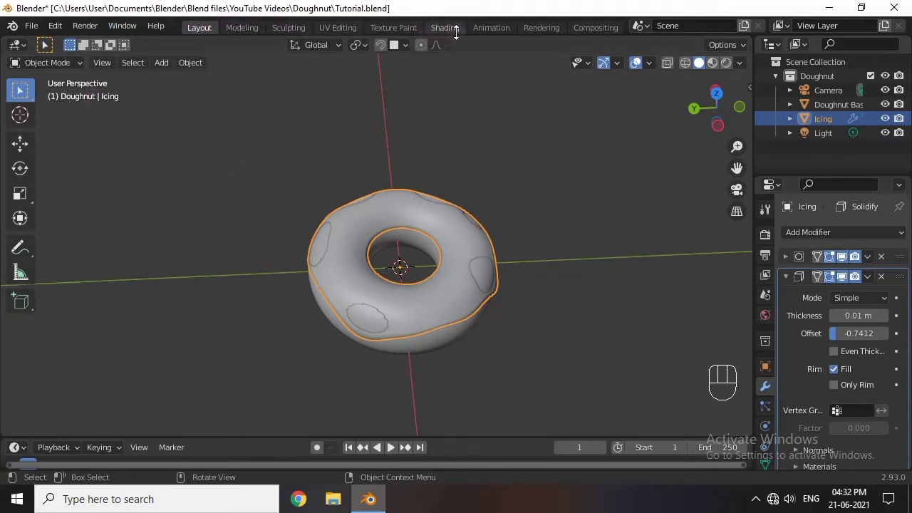
Switch to the Sculpting workspace and frame the icing in the view
click(289, 28)
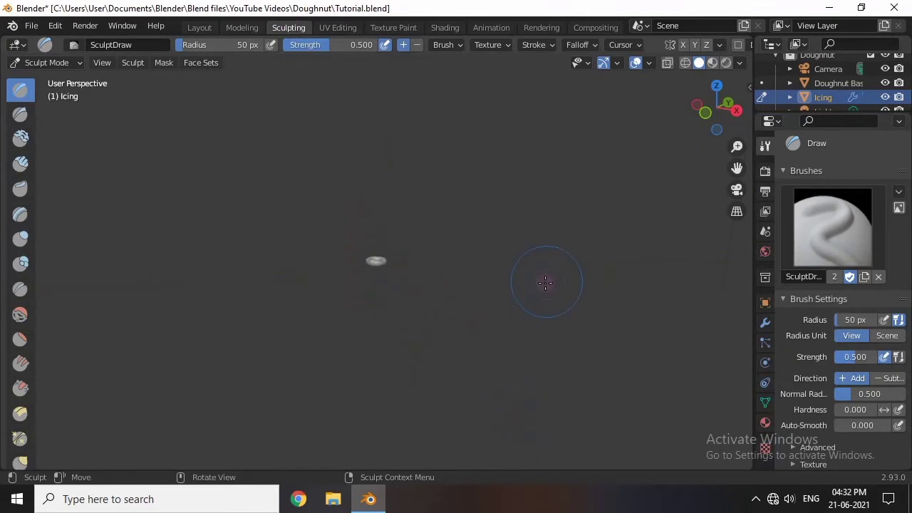
key(KP_Decimal)
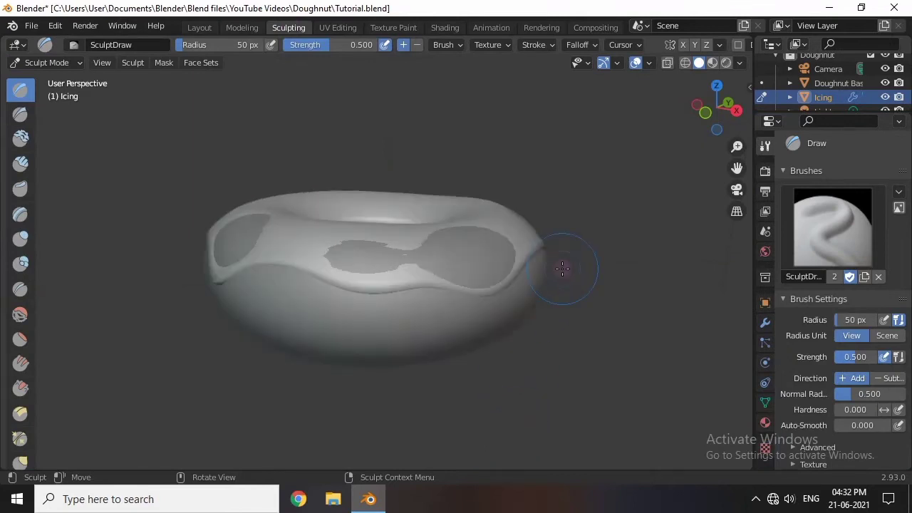
middle_drag(562, 268, 562, 304)
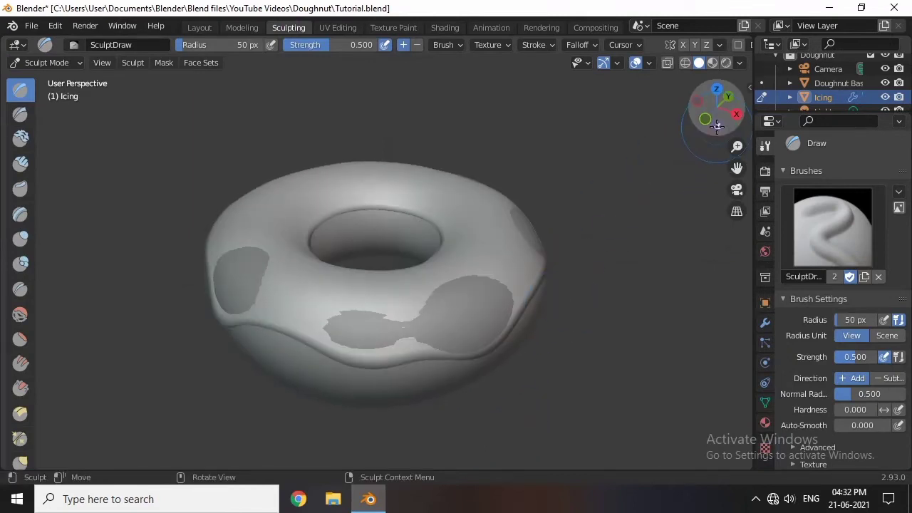
Turn on the Screencast Keys display for this workspace
key(n)
click(743, 201)
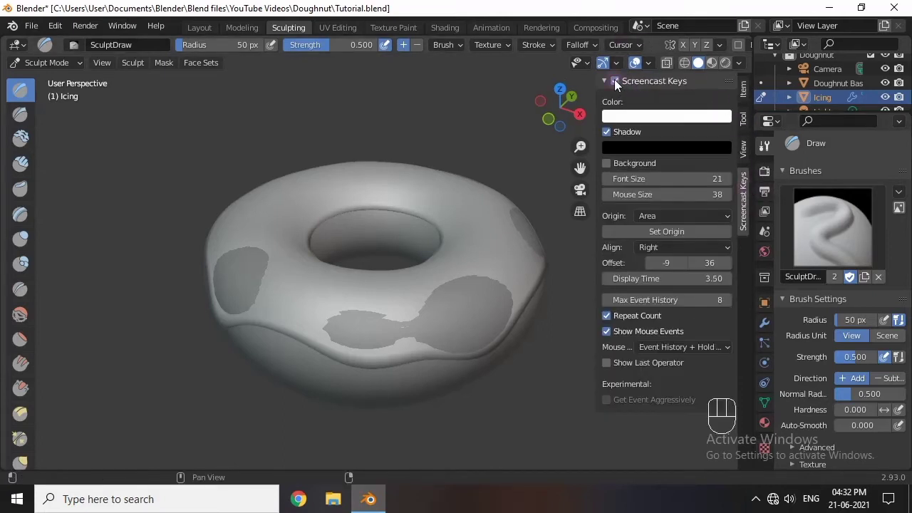
key(n)
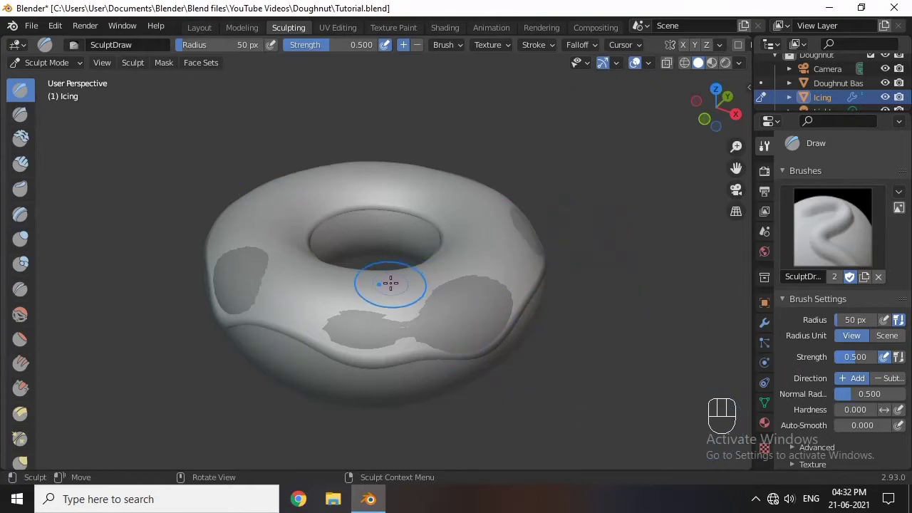
scroll(425, 287, down, 1)
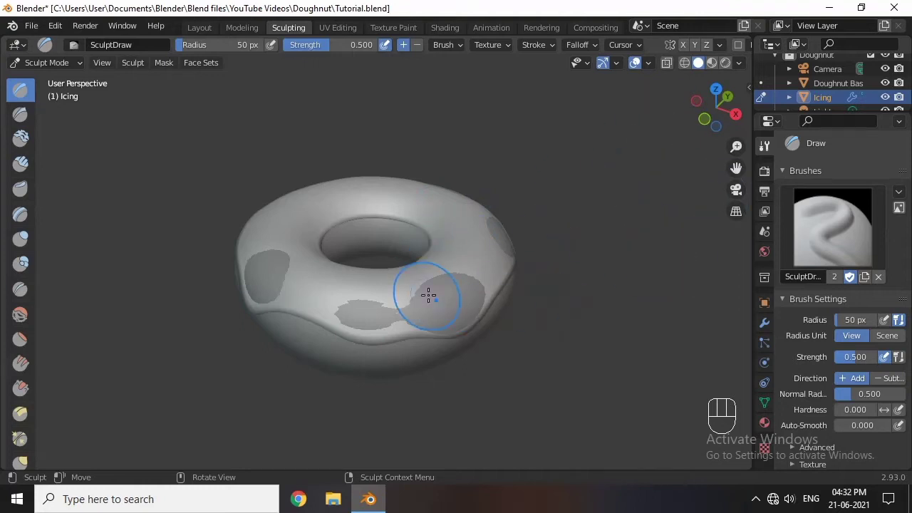
mouse_move(493, 269)
mouse_down()
mouse_move(441, 309)
mouse_move(397, 317)
mouse_move(531, 327)
mouse_move(404, 337)
mouse_move(392, 318)
mouse_move(483, 299)
mouse_move(416, 297)
mouse_move(470, 325)
mouse_move(442, 299)
mouse_move(415, 308)
mouse_move(453, 329)
mouse_move(546, 330)
mouse_up()
mouse_move(546, 330)
middle_down()
mouse_move(498, 347)
mouse_move(503, 329)
mouse_move(491, 320)
middle_up()
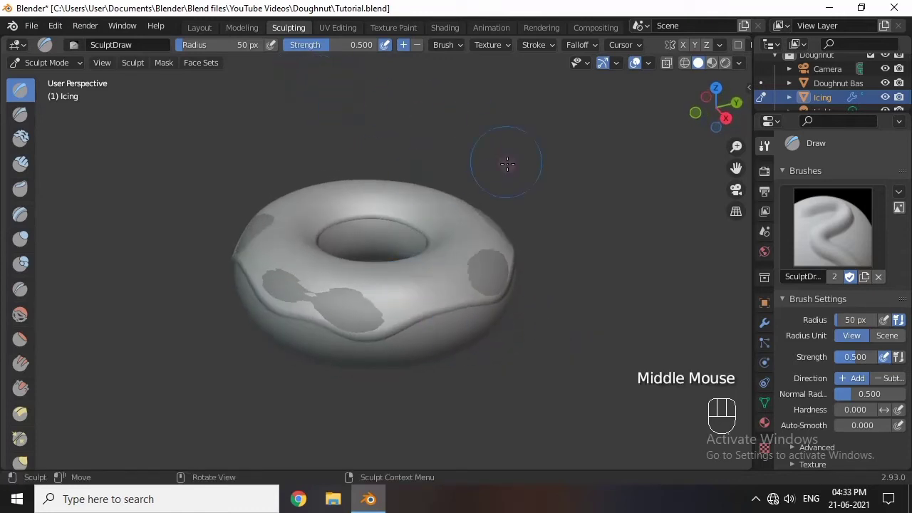
Try changing the Draw brush's radius to 189 px and its strength, then return to 50 px and 0.500
click(204, 46)
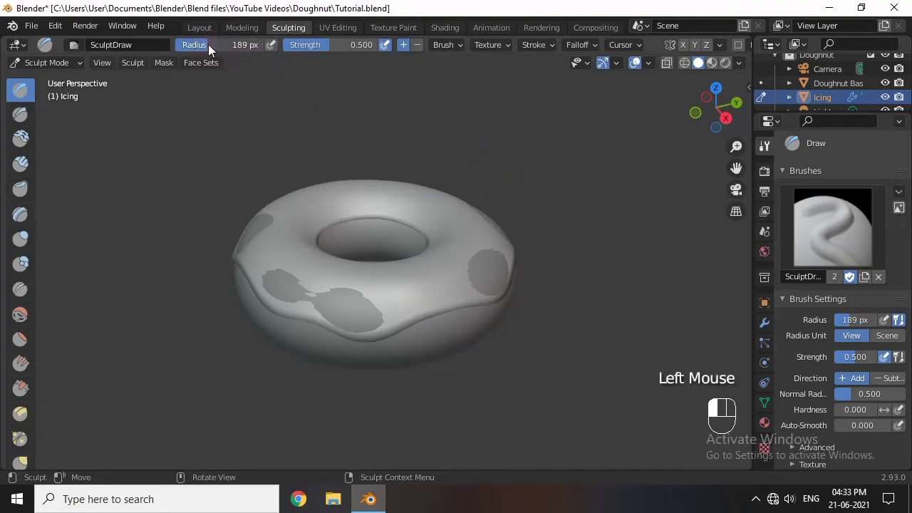
drag(209, 44, 182, 44)
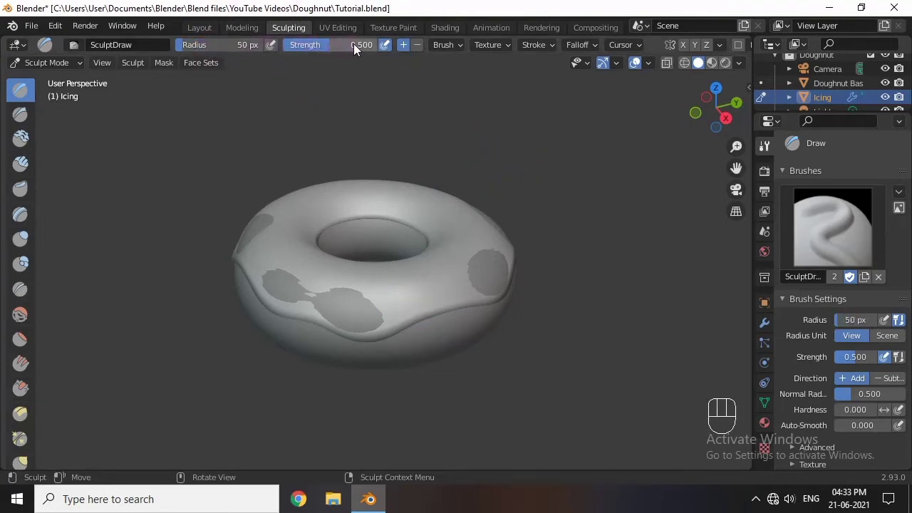
mouse_move(354, 44)
mouse_down()
mouse_move(307, 47)
mouse_move(337, 47)
mouse_move(328, 43)
mouse_up()
key(f)
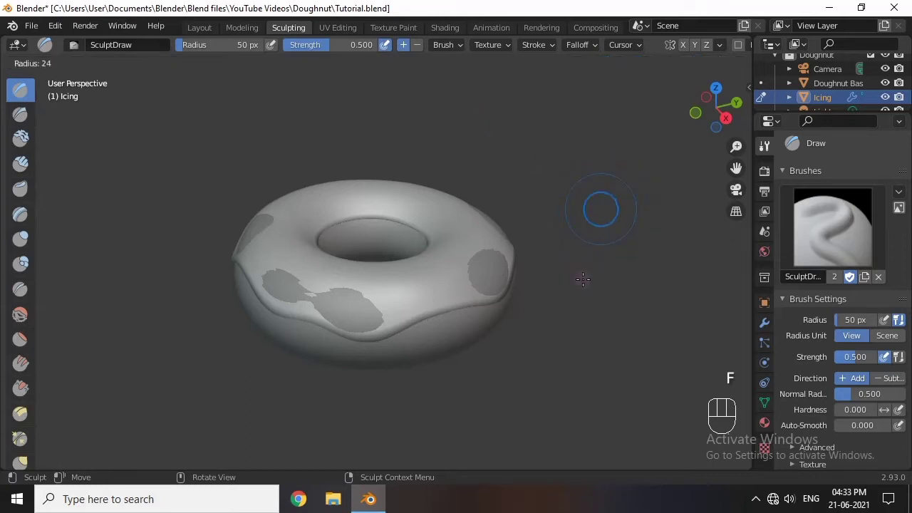
right_click(609, 296)
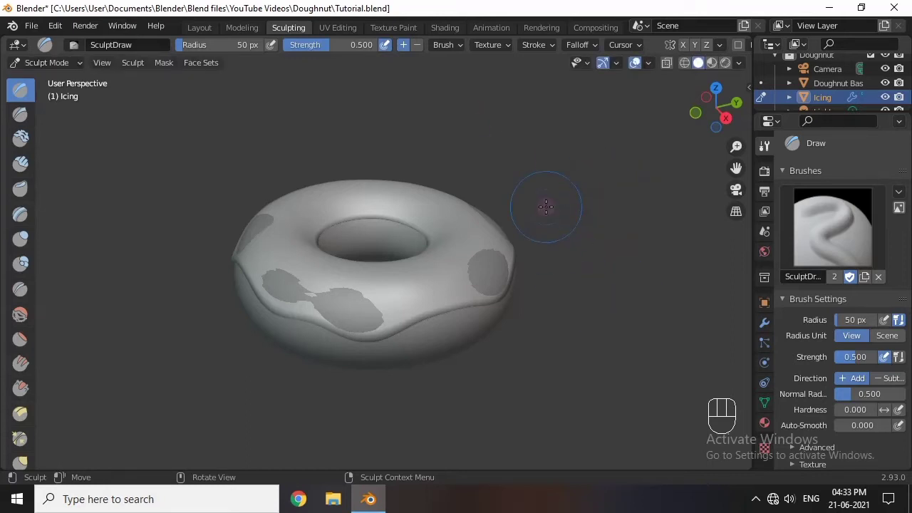
key(shift+f)
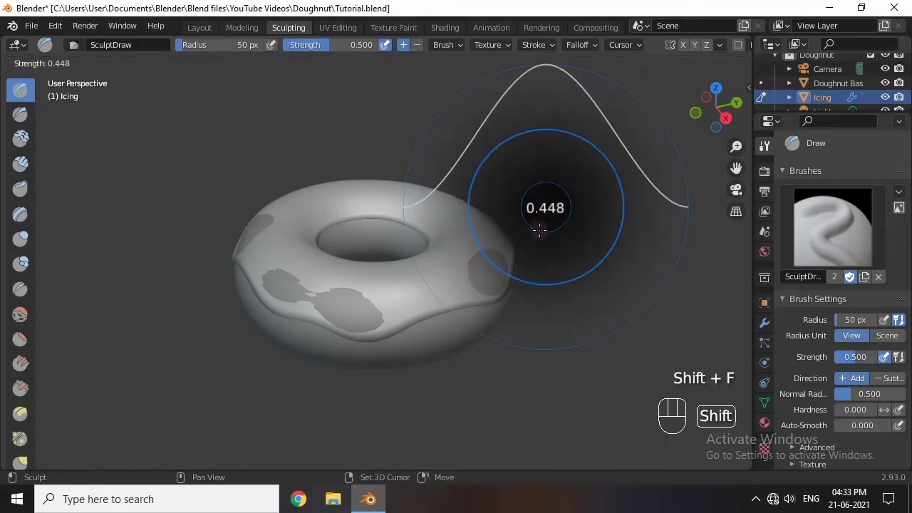
key(shift+f)
key(shift+f)
key(shift+f)
key(shift+f)
Try raising the icing over the grey patch on the front drip with the Draw brush, and inspect its vertices in Edit Mode
scroll(513, 230, up, 2)
middle_drag(513, 230, 572, 261)
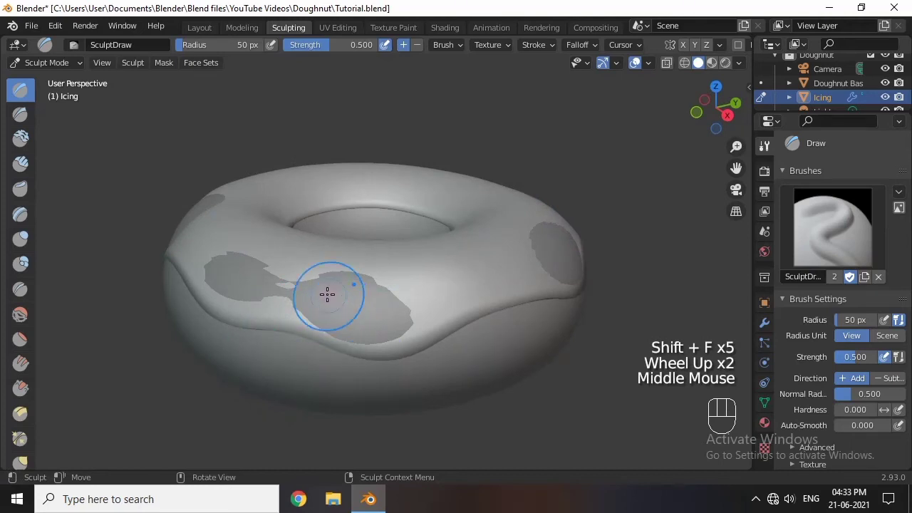
middle_drag(527, 313, 438, 301)
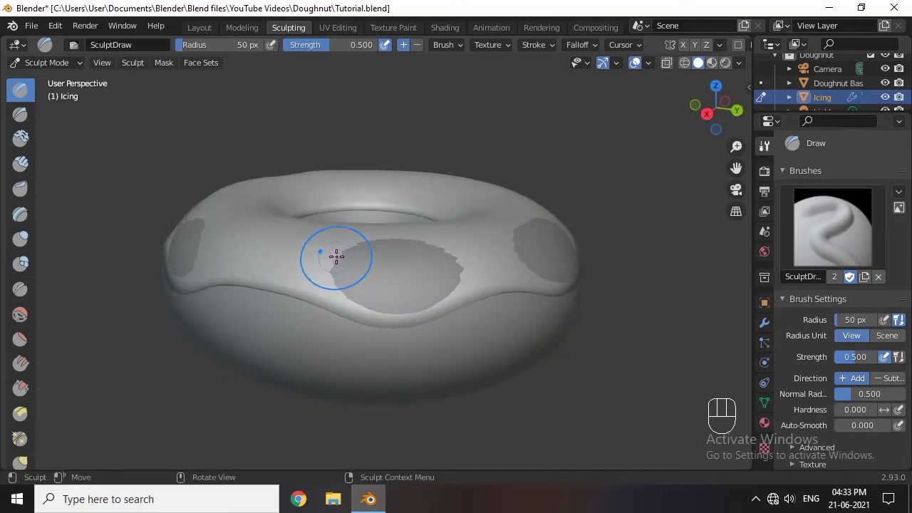
mouse_move(335, 260)
mouse_down()
mouse_move(444, 270)
mouse_move(437, 286)
mouse_move(393, 292)
mouse_up()
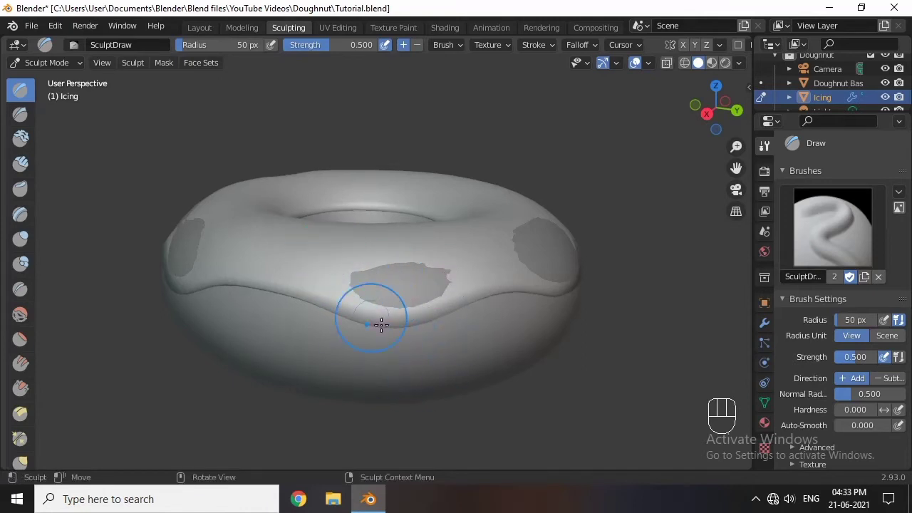
key(Tab)
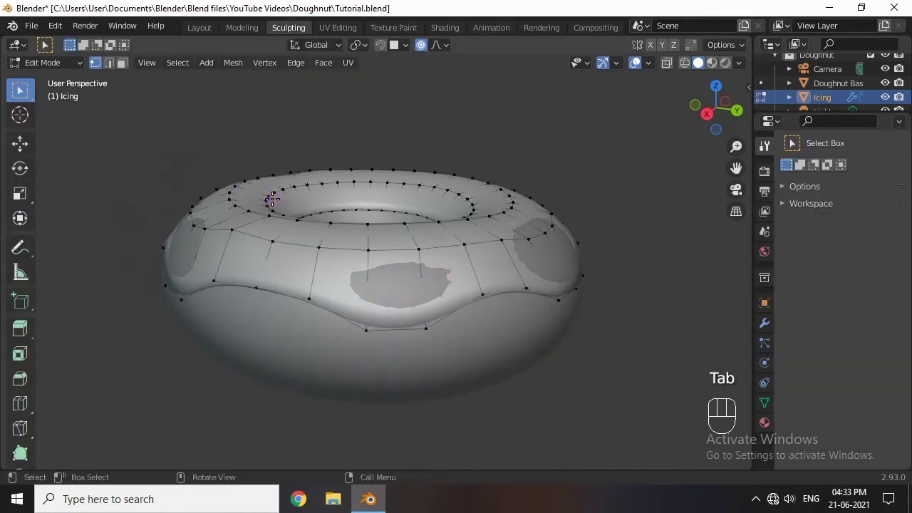
scroll(440, 351, up, 2)
middle_drag(440, 350, 361, 233)
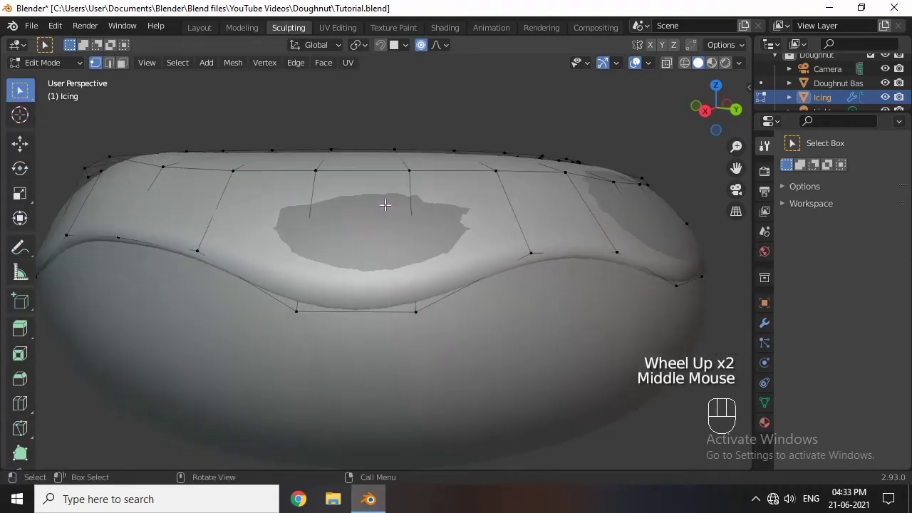
Undo the Draw stroke on the front drip, check the vertices in Edit Mode and return to Sculpt Mode
key(ctrl+z)
key(ctrl+z)
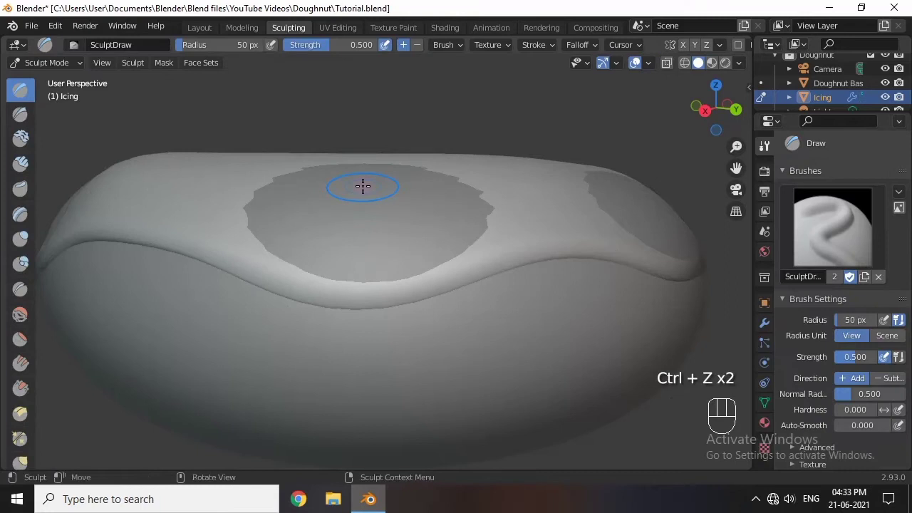
key(Tab)
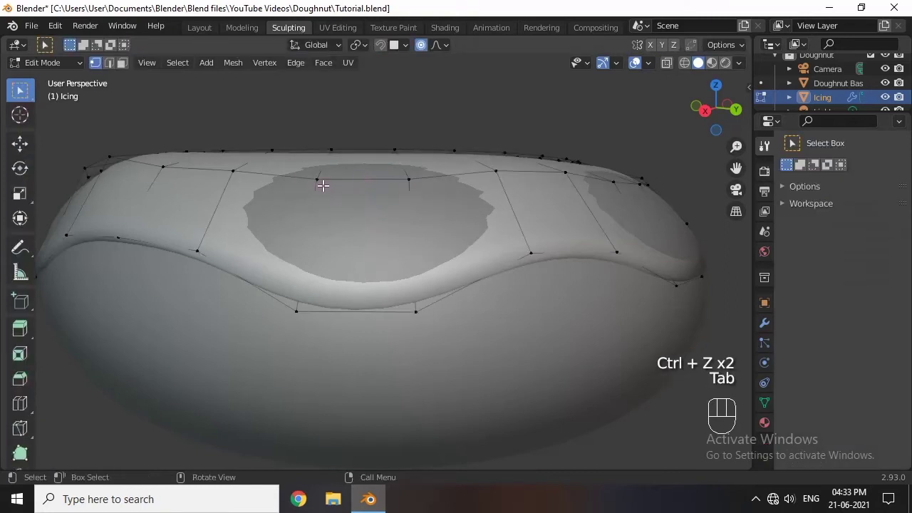
key(Tab)
Build up the icing over the front drip with repeated Draw brush strokes until the grey patch is covered
mouse_move(297, 170)
mouse_down()
mouse_move(362, 190)
mouse_move(307, 204)
mouse_move(436, 254)
mouse_up()
drag(347, 255, 452, 219)
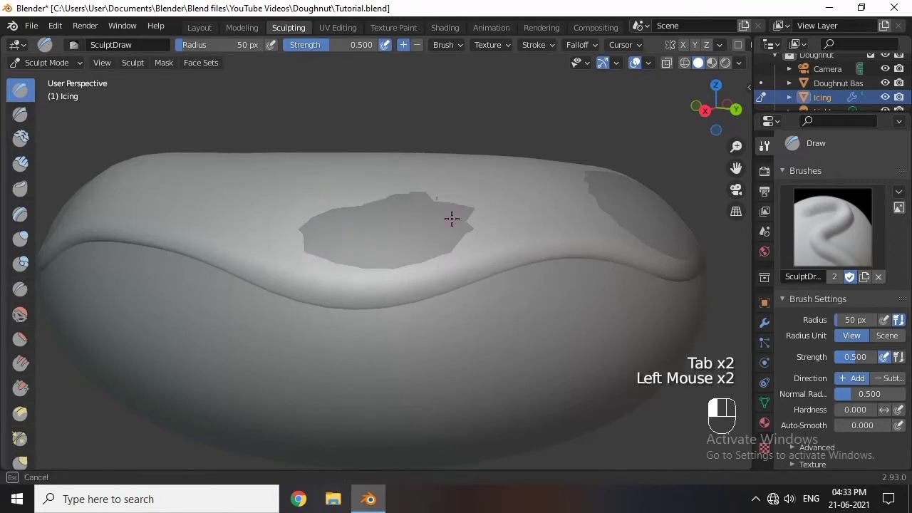
drag(357, 261, 306, 255)
middle_drag(305, 254, 396, 311)
scroll(397, 311, down, 2)
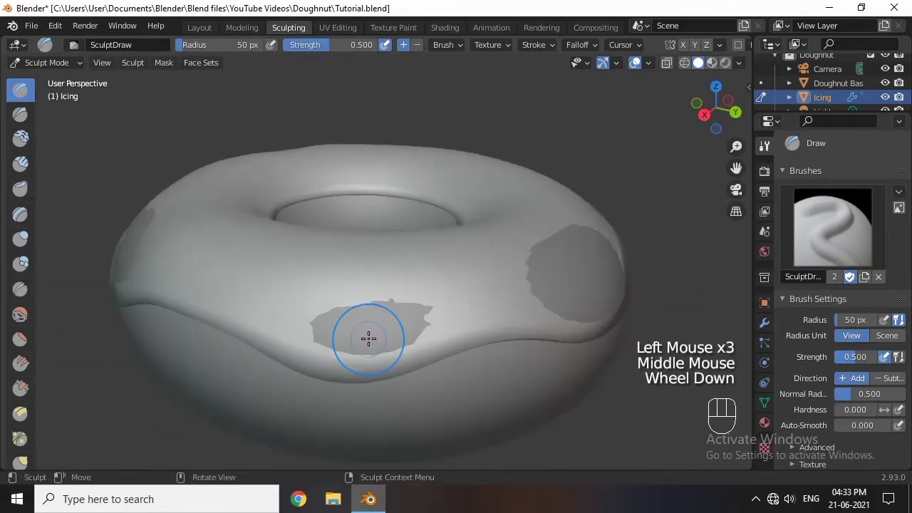
mouse_move(356, 315)
mouse_down()
mouse_move(405, 301)
mouse_move(379, 293)
mouse_move(390, 327)
mouse_move(397, 304)
mouse_move(381, 292)
mouse_move(396, 288)
mouse_move(378, 292)
mouse_move(399, 288)
mouse_move(376, 295)
mouse_up()
scroll(371, 310, down, 2)
scroll(375, 294, down, 2)
click(378, 290)
click(380, 285)
scroll(356, 325, up, 4)
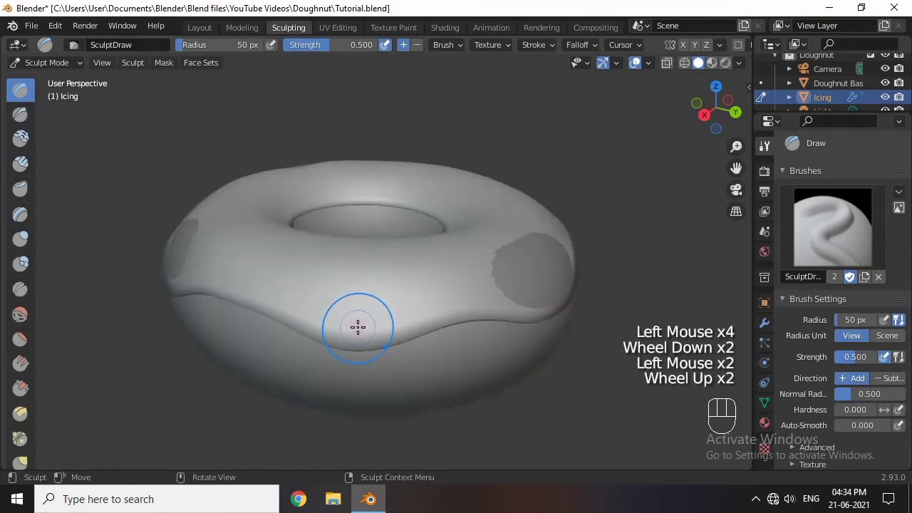
middle_drag(356, 326, 374, 344)
scroll(374, 345, down, 2)
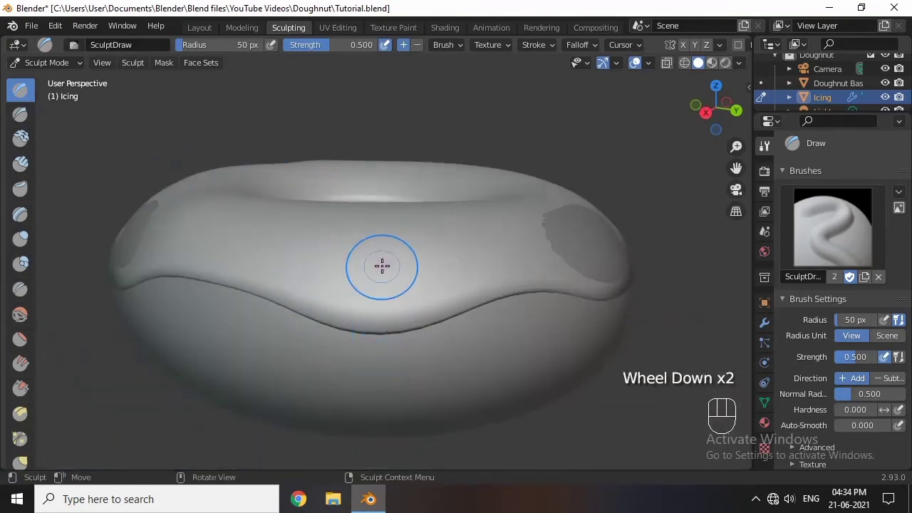
Build up the icing with the Draw brush over the grey patch on the neighbouring drip
key(Tab)
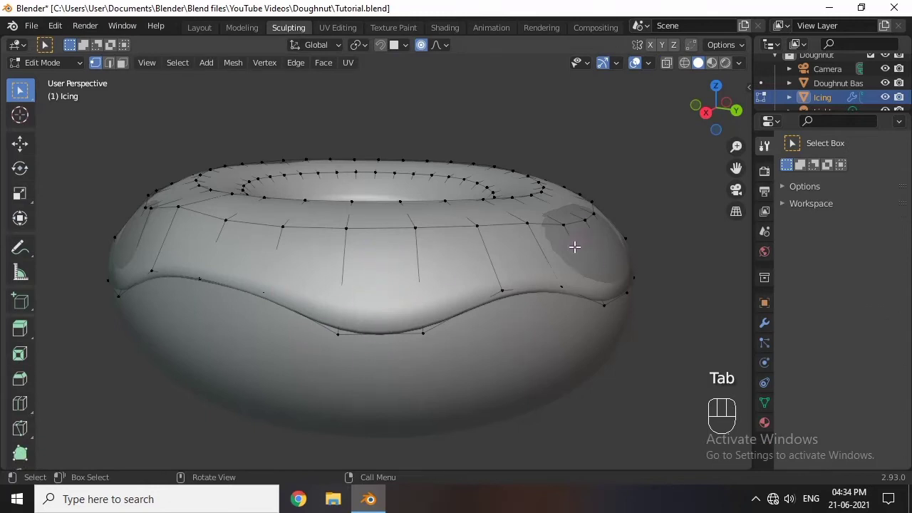
key(Tab)
mouse_move(598, 302)
middle_down()
mouse_move(576, 292)
mouse_move(494, 295)
middle_up()
mouse_move(495, 294)
mouse_down()
mouse_move(439, 270)
mouse_move(465, 295)
mouse_move(418, 340)
mouse_move(456, 353)
mouse_up()
scroll(458, 349, down, 2)
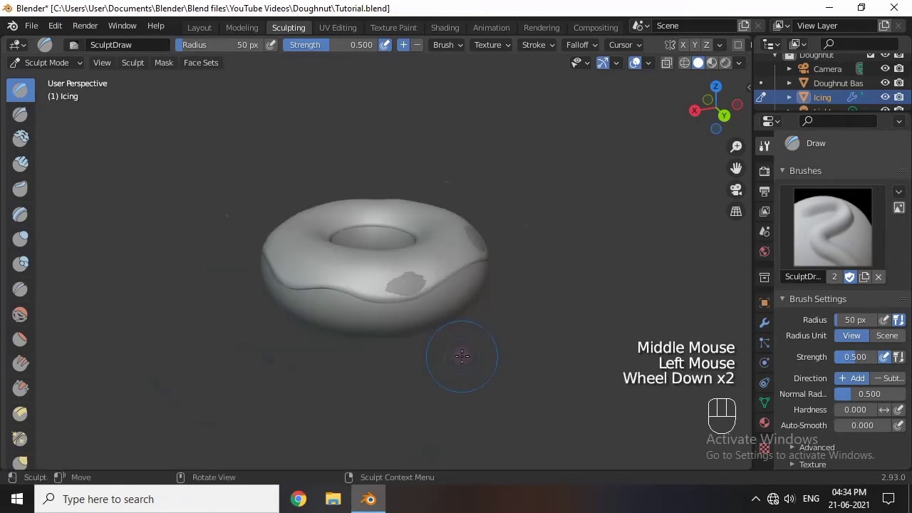
double_click(403, 286)
scroll(403, 335, up, 1)
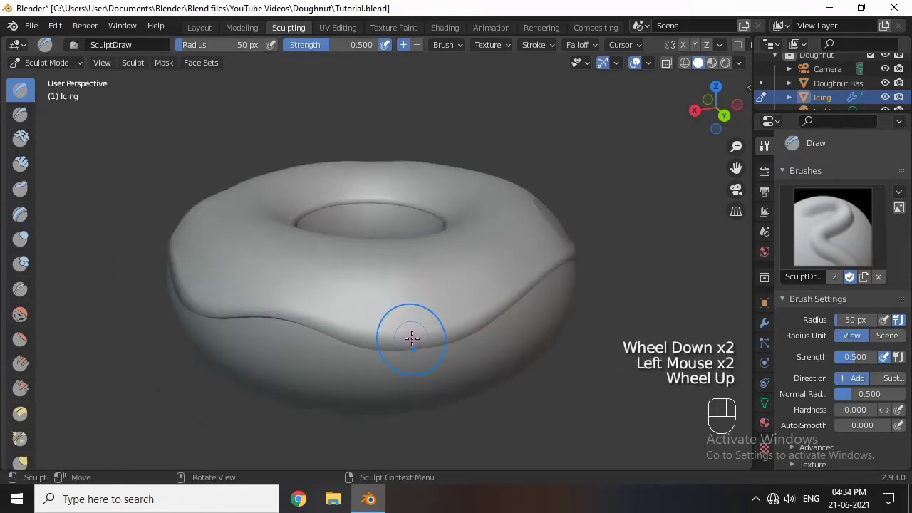
Inspect the icing's vertices around the remaining grey patches in Edit Mode and return to Sculpt Mode
key(Tab)
scroll(467, 337, up, 1)
middle_drag(467, 338, 366, 346)
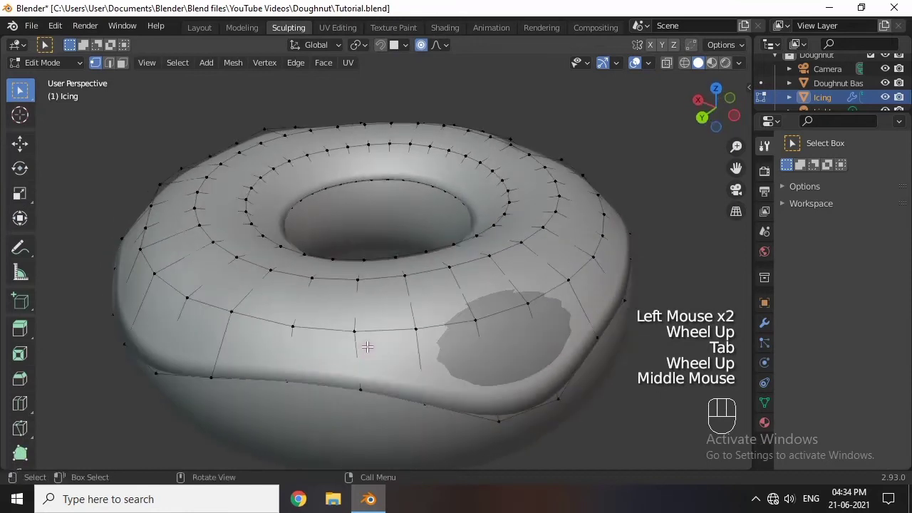
scroll(478, 335, down, 1)
middle_drag(478, 335, 398, 314)
key(Tab)
middle_drag(338, 336, 393, 350)
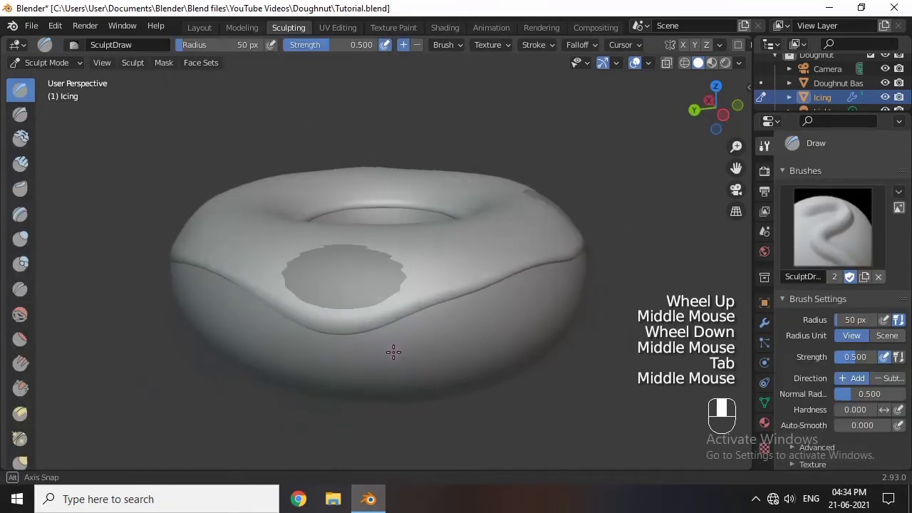
Raise the icing over the large round grey patch on the next drip with Draw brush strokes
scroll(346, 303, down, 2)
drag(349, 263, 374, 283)
mouse_move(375, 283)
middle_down()
mouse_move(294, 316)
mouse_move(407, 271)
middle_up()
drag(407, 271, 437, 327)
middle_drag(437, 327, 346, 321)
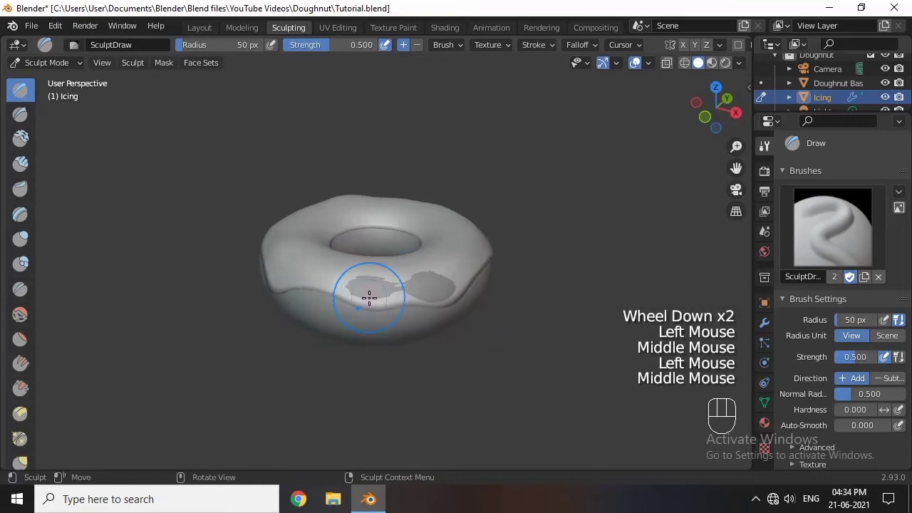
Cover the last two grey patches near the icing's rim with Draw brush strokes and check the icing all around
drag(368, 297, 451, 288)
click(452, 288)
scroll(427, 327, up, 3)
middle_drag(427, 328, 484, 342)
ctrl+click(422, 306)
scroll(392, 311, down, 1)
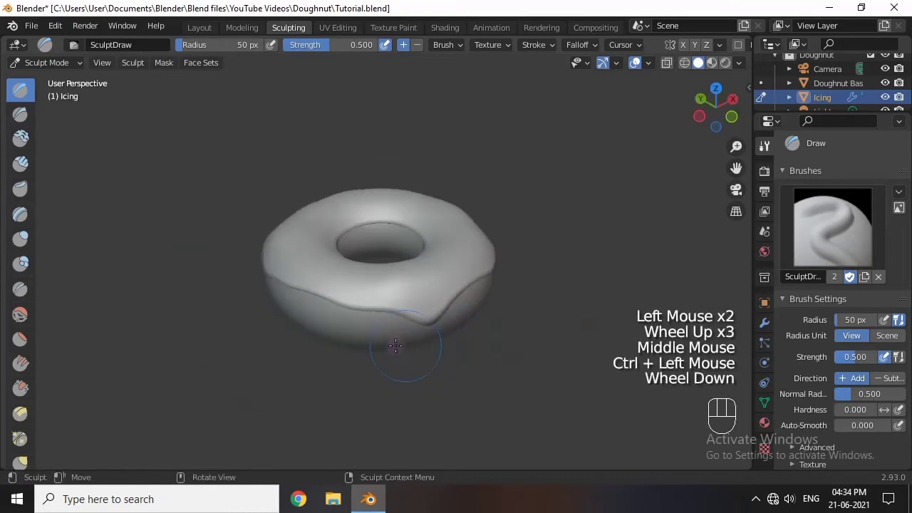
middle_drag(392, 311, 417, 333)
scroll(423, 299, up, 1)
middle_drag(381, 297, 443, 193)
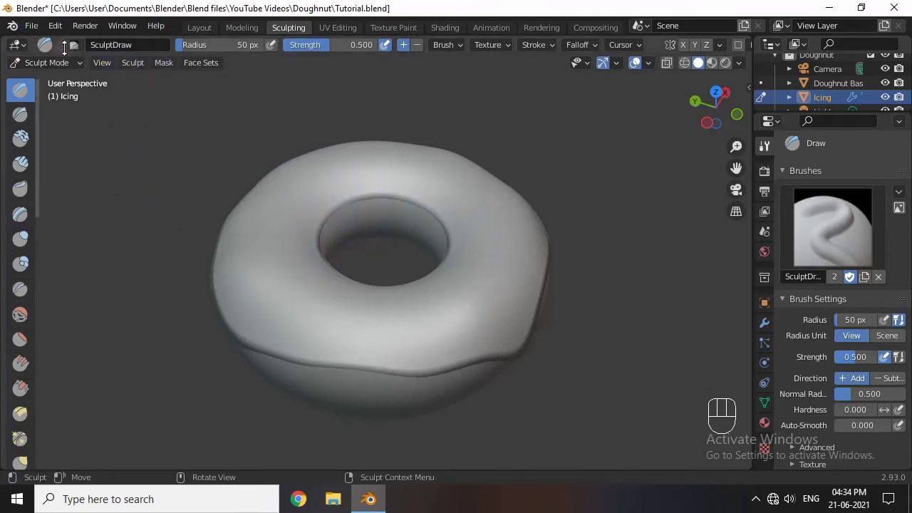
Switch to the Layout workspace and enter Edit Mode on the icing
click(208, 27)
middle_drag(463, 302, 314, 242)
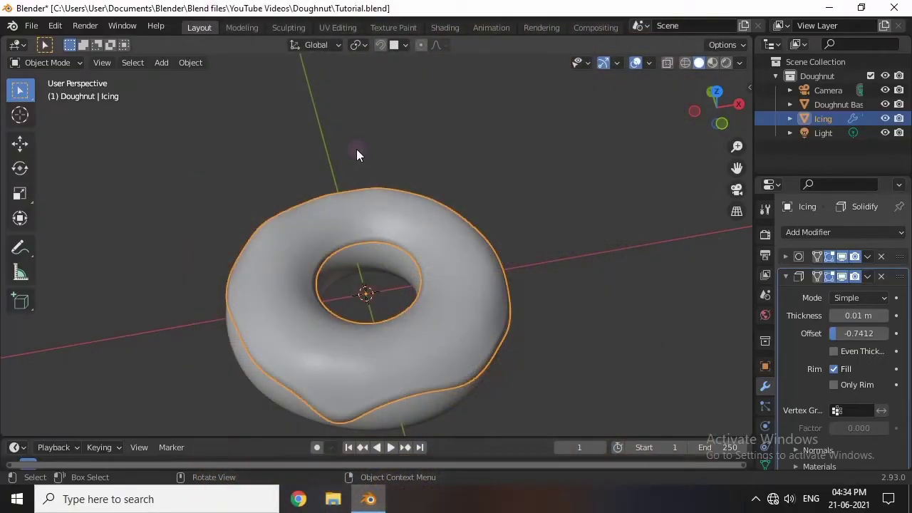
middle_drag(433, 332, 425, 266)
scroll(391, 278, up, 2)
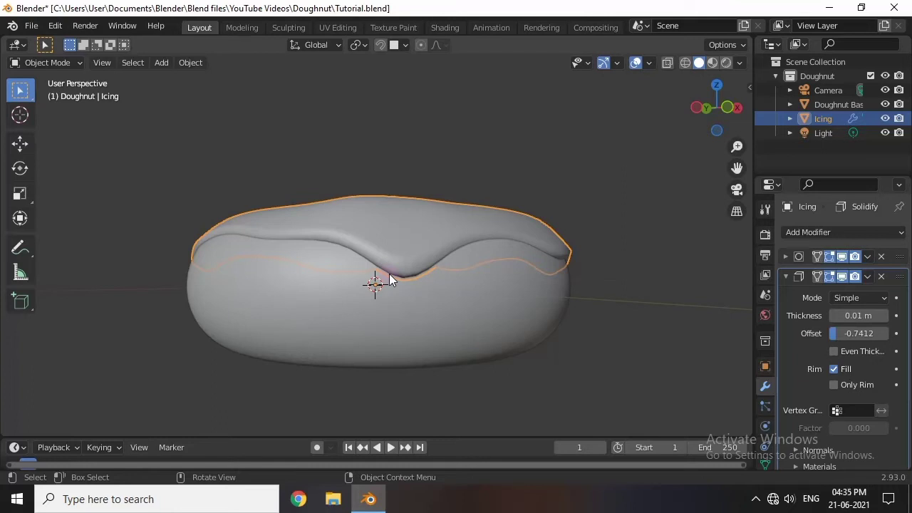
key(Tab)
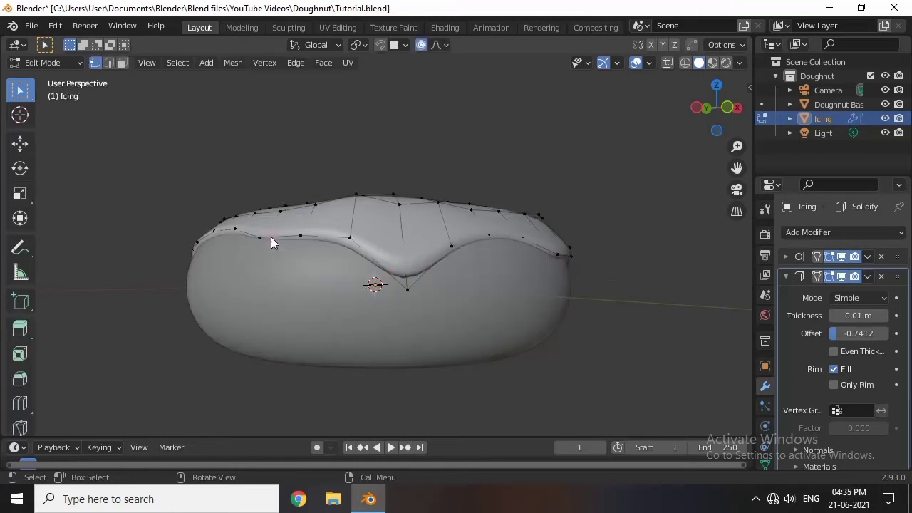
Extrude the two lowest rim vertices of the wide drip downward by about 0.022 m
middle_drag(427, 304, 413, 307)
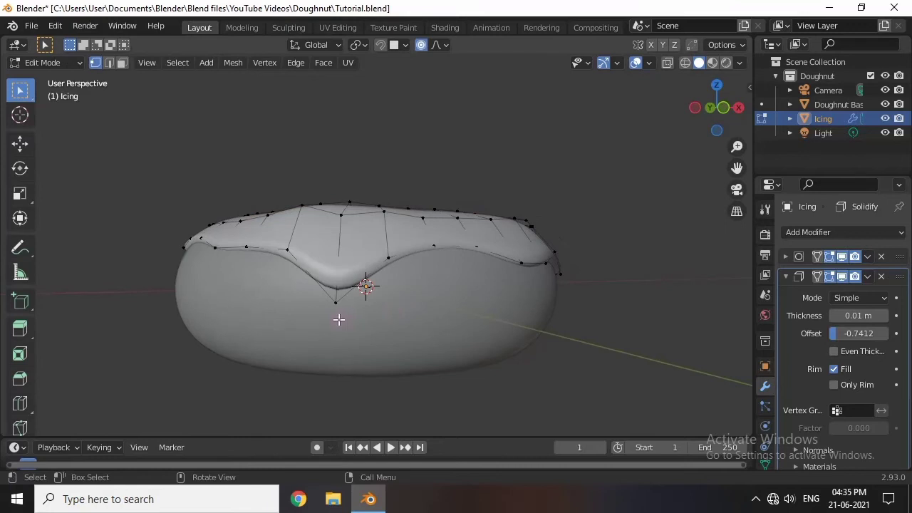
scroll(338, 319, up, 2)
middle_drag(356, 340, 373, 334)
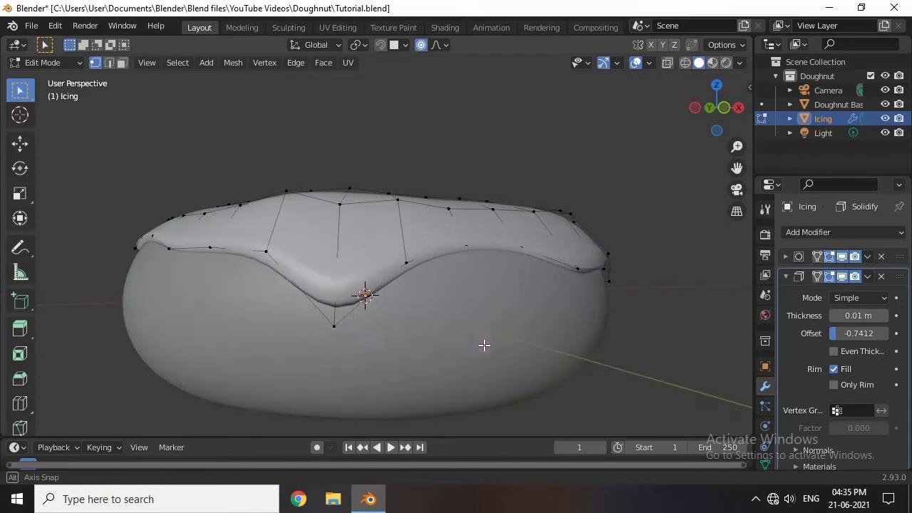
middle_drag(484, 346, 327, 287)
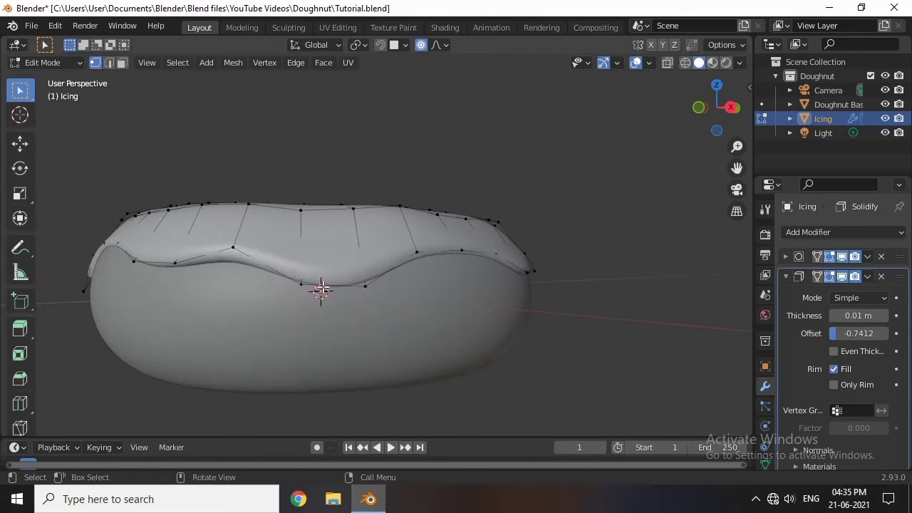
middle_drag(362, 312, 369, 301)
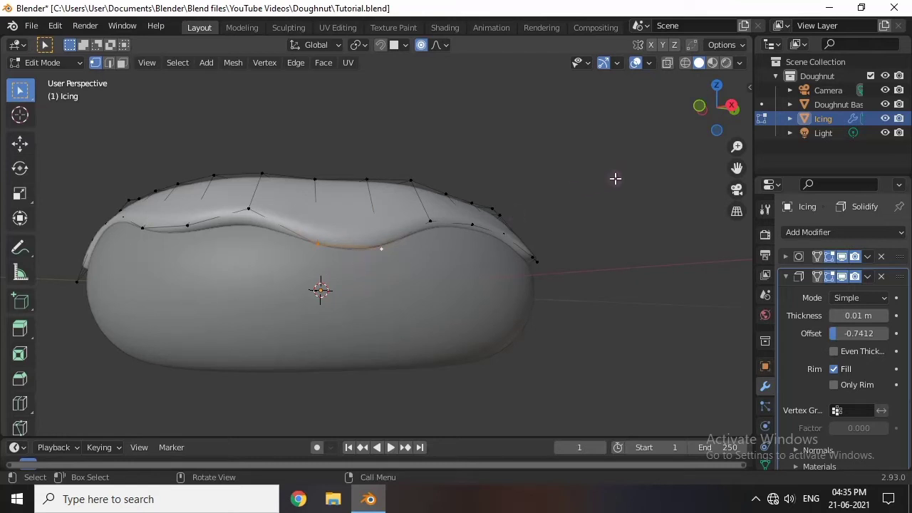
key(n)
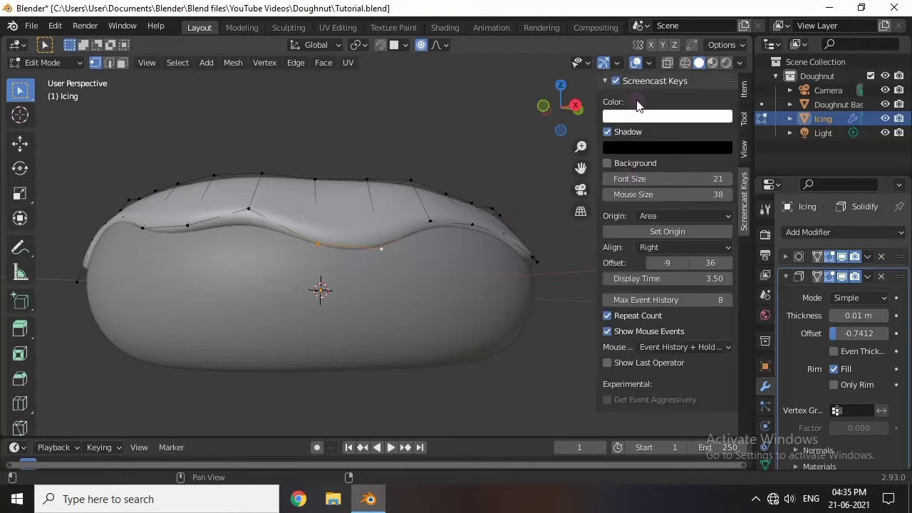
key(n)
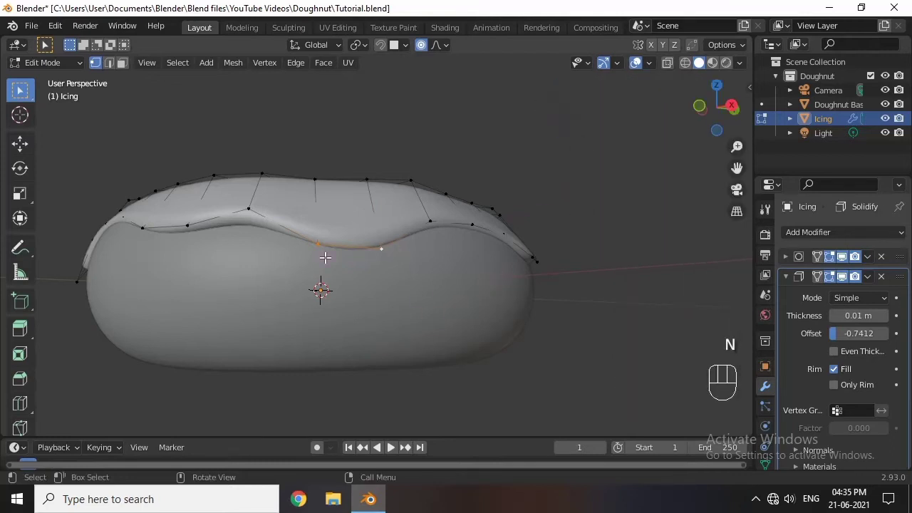
key(e)
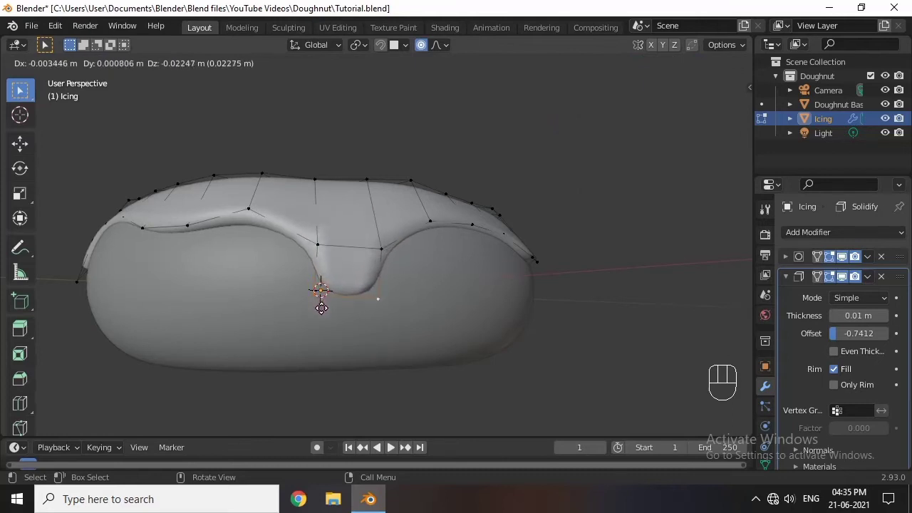
click(321, 308)
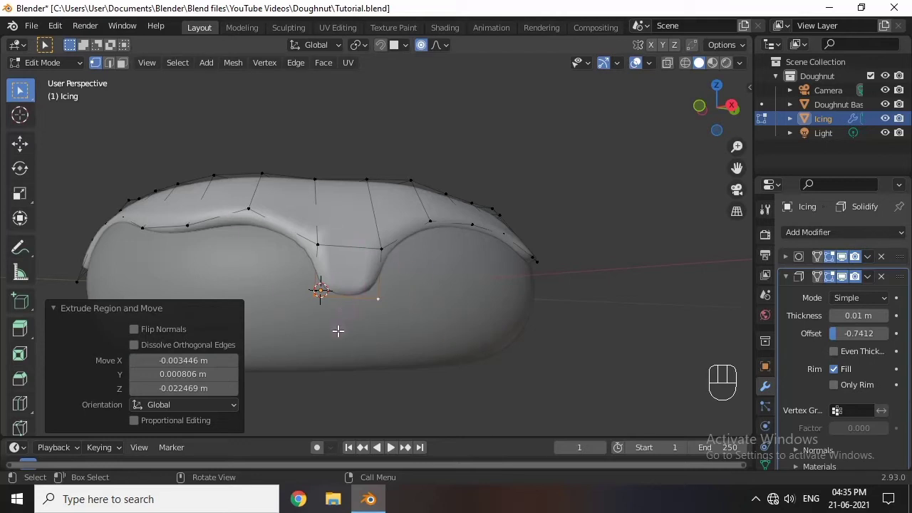
double_click(333, 245)
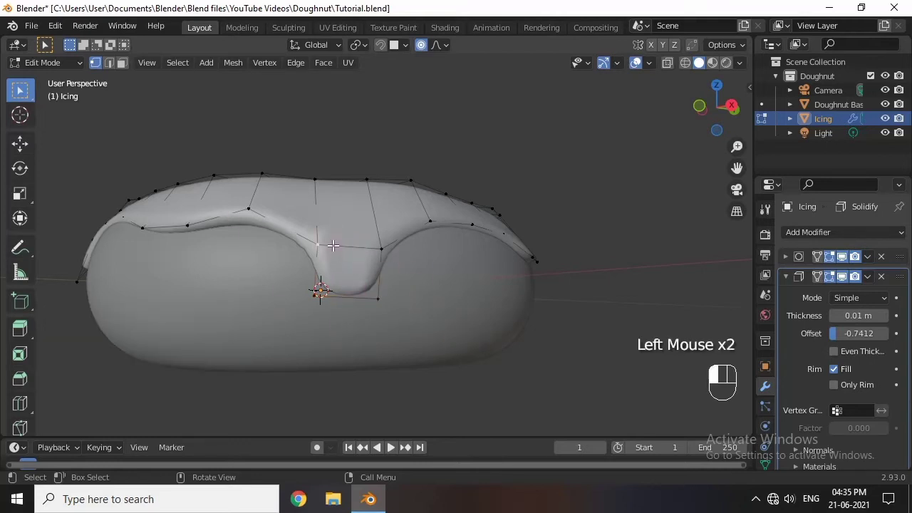
shift+click(381, 249)
shift+click(317, 245)
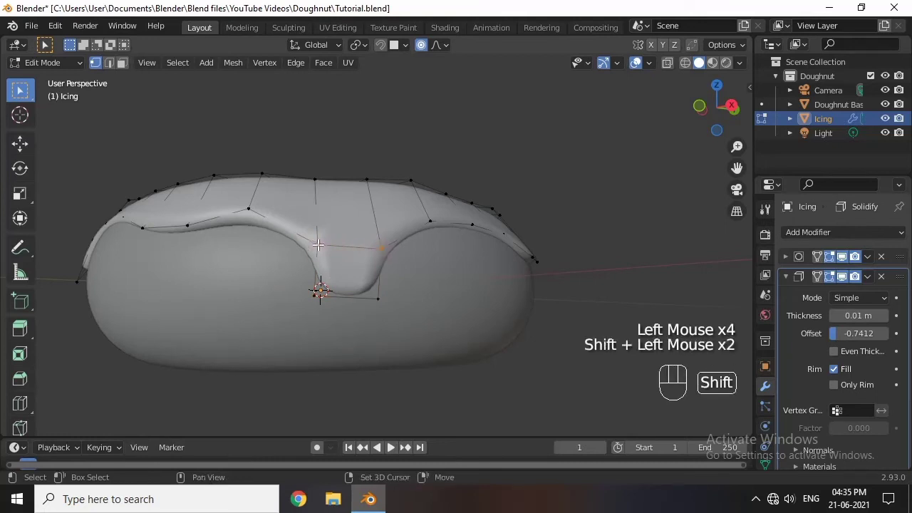
click(427, 321)
Extrude the two lowest rim vertices of another shallow drip downward by about 0.033 m
scroll(427, 320, down, 1)
middle_drag(427, 320, 281, 316)
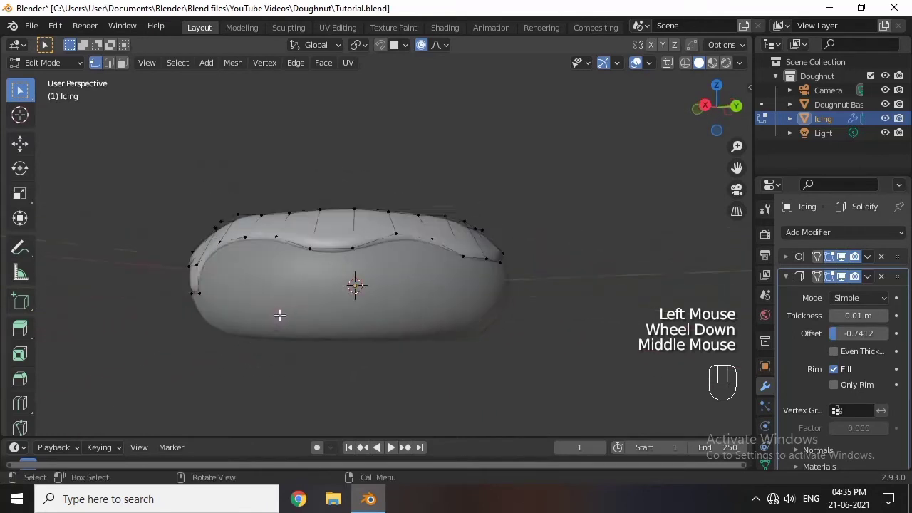
scroll(303, 275, up, 2)
shift+click(261, 247)
shift+click(334, 251)
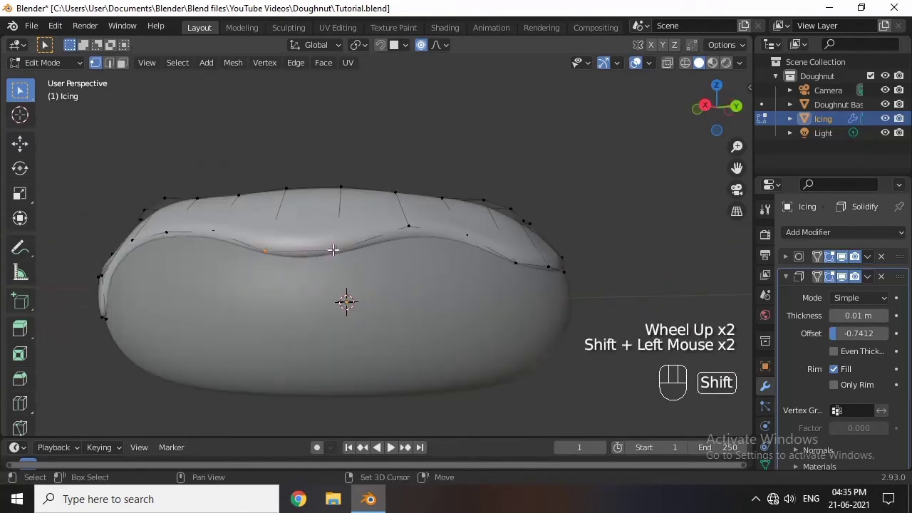
key(e)
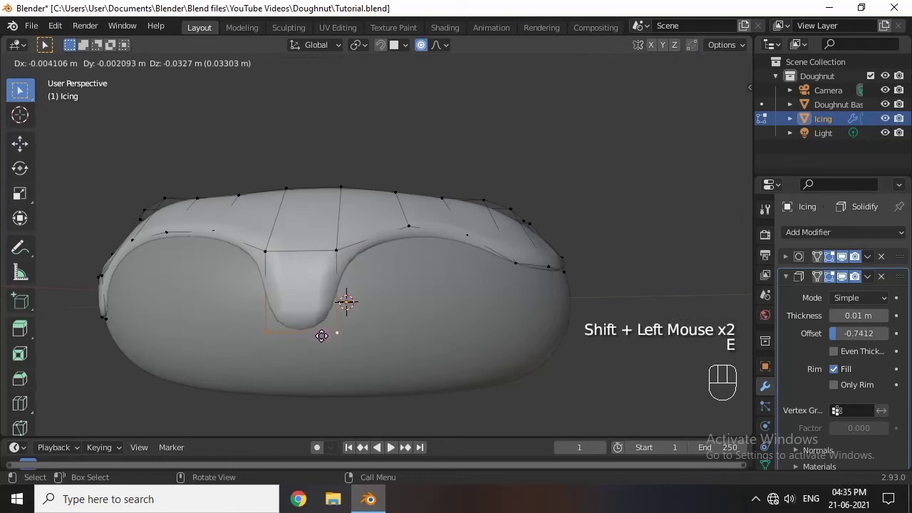
click(326, 334)
middle_drag(330, 335, 426, 320)
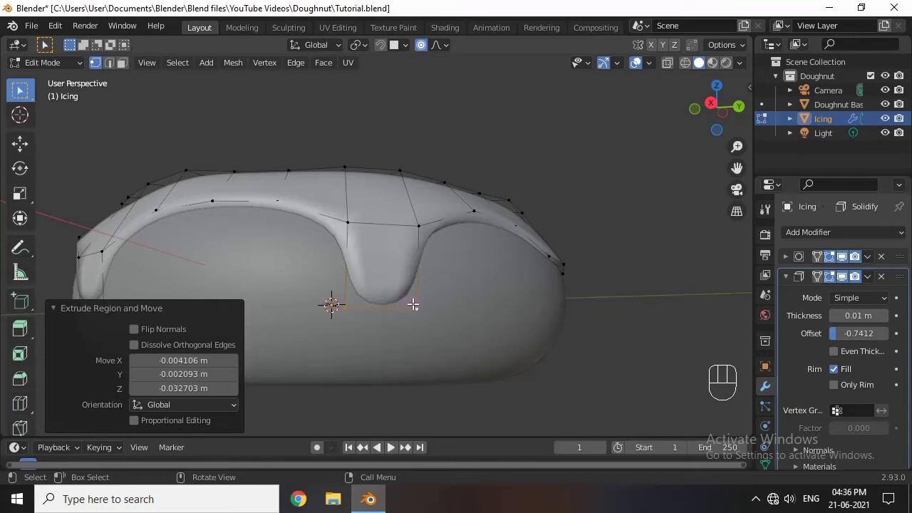
key(g)
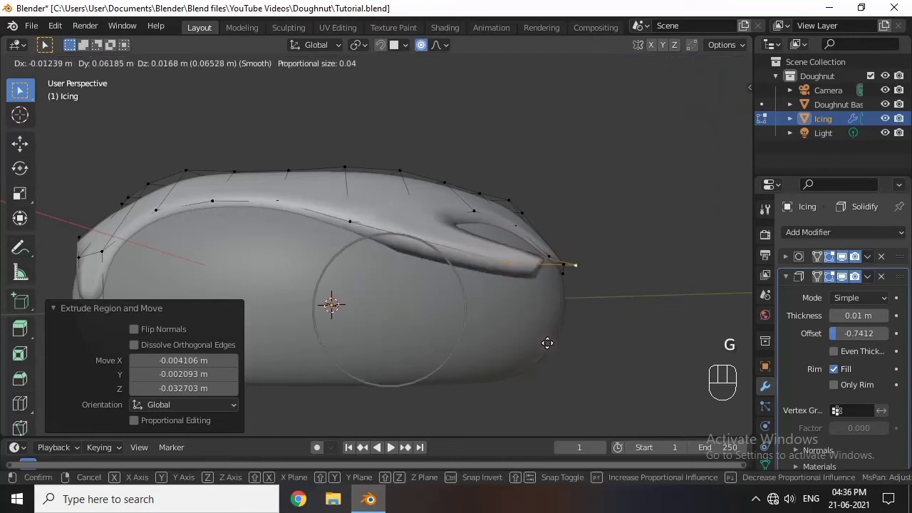
right_click(418, 312)
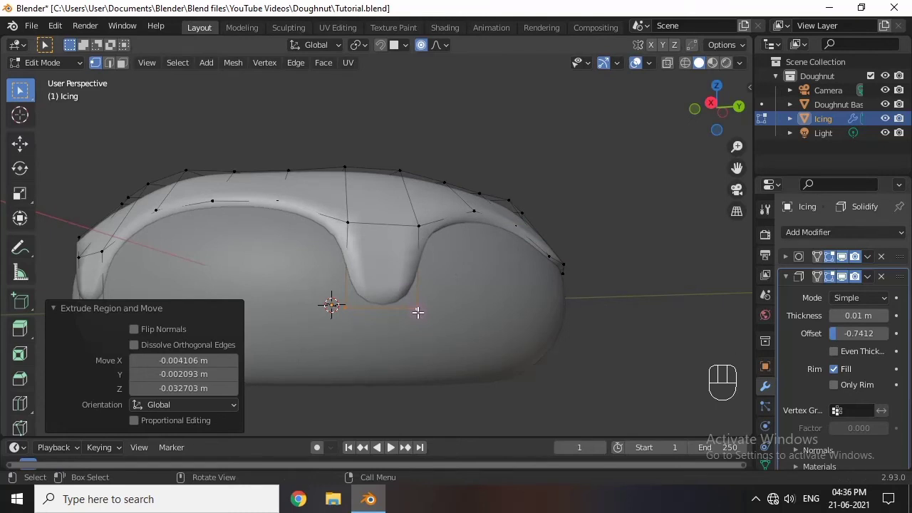
key(r)
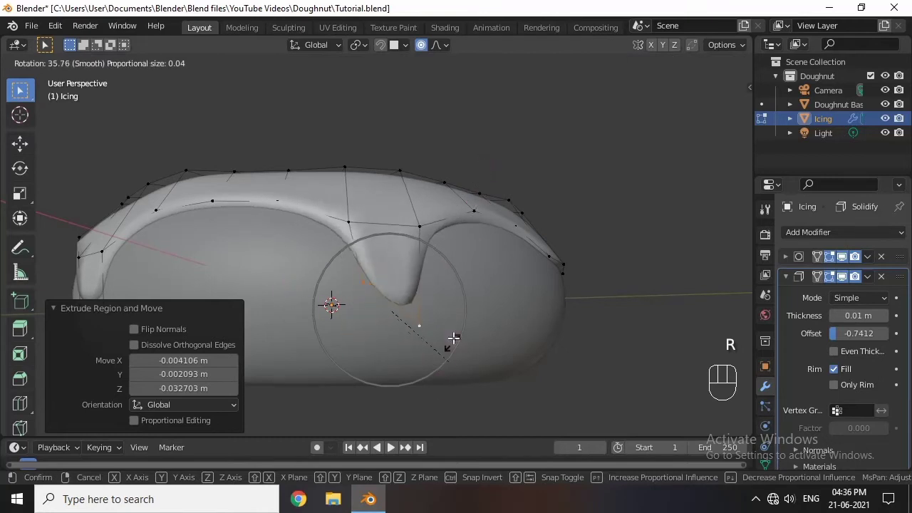
key(Escape)
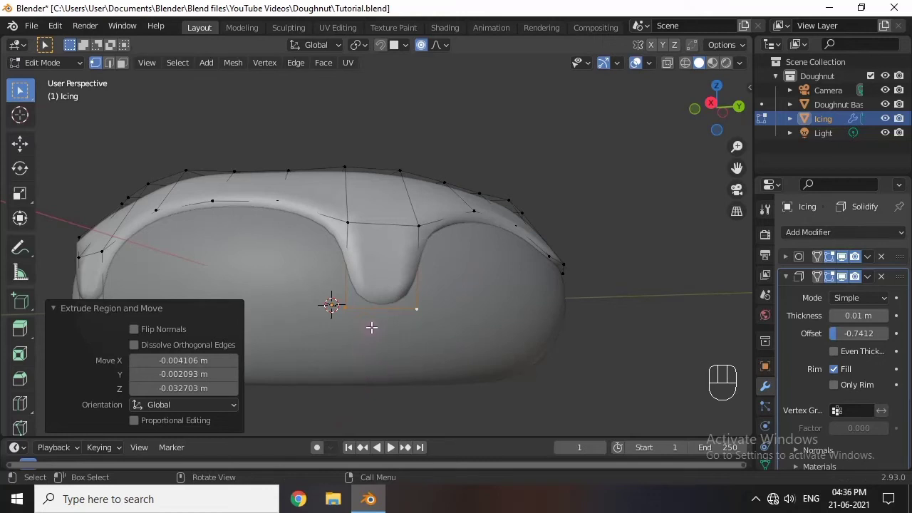
key(a)
key(s)
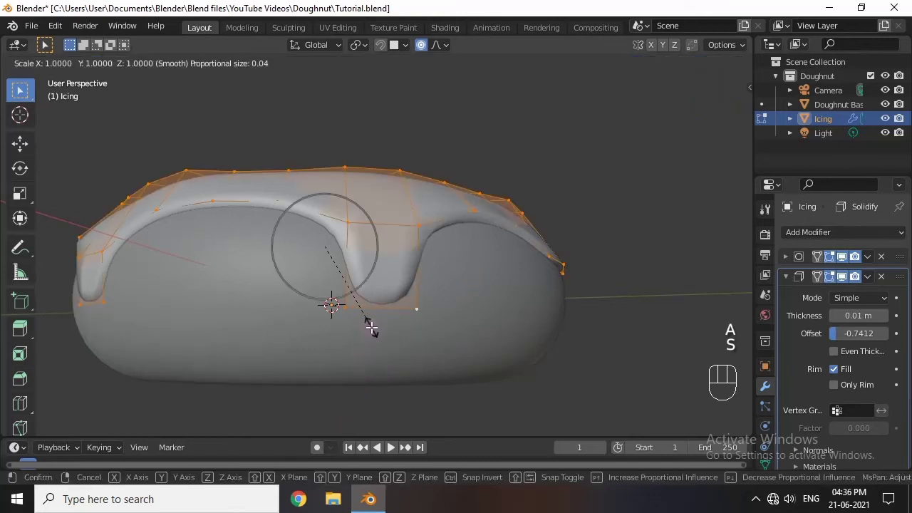
right_click(371, 328)
click(401, 364)
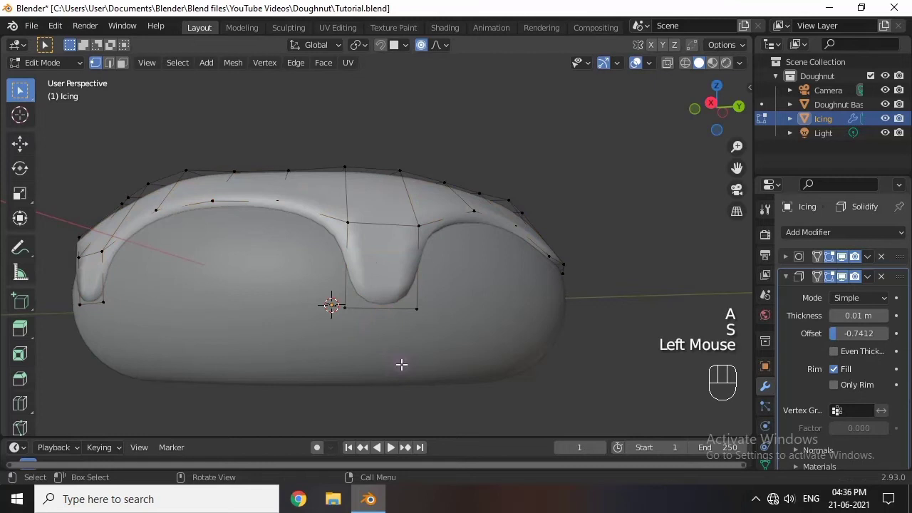
Taper the longer extruded drip by scaling its two tip vertices to 0.590 with proportional editing, and clear the selection
shift+click(346, 307)
shift+click(419, 309)
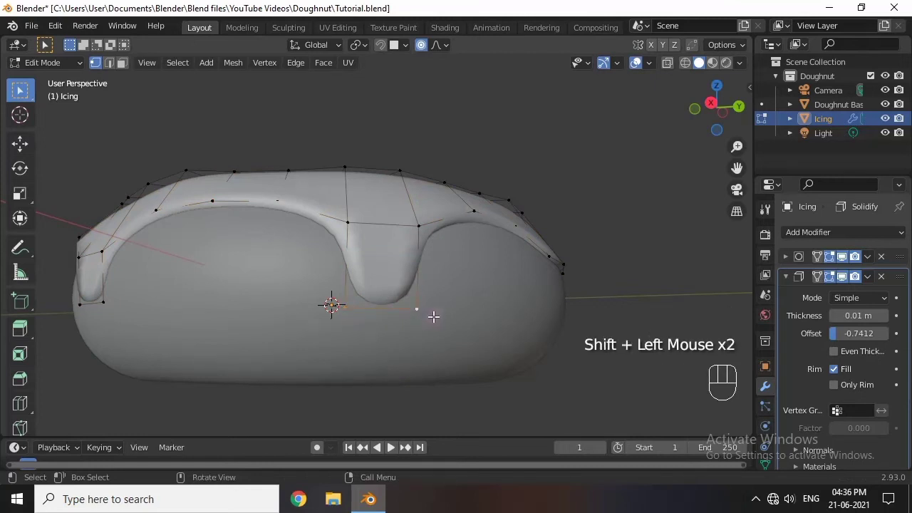
key(s)
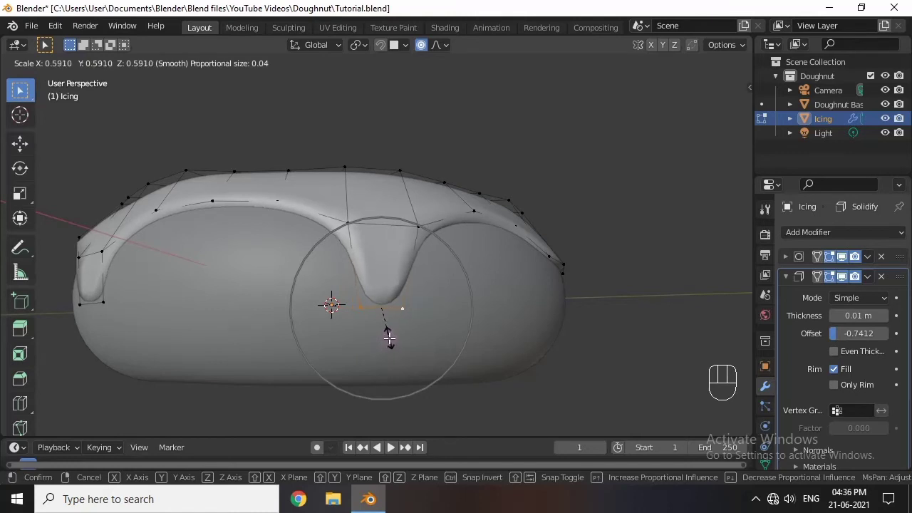
click(385, 338)
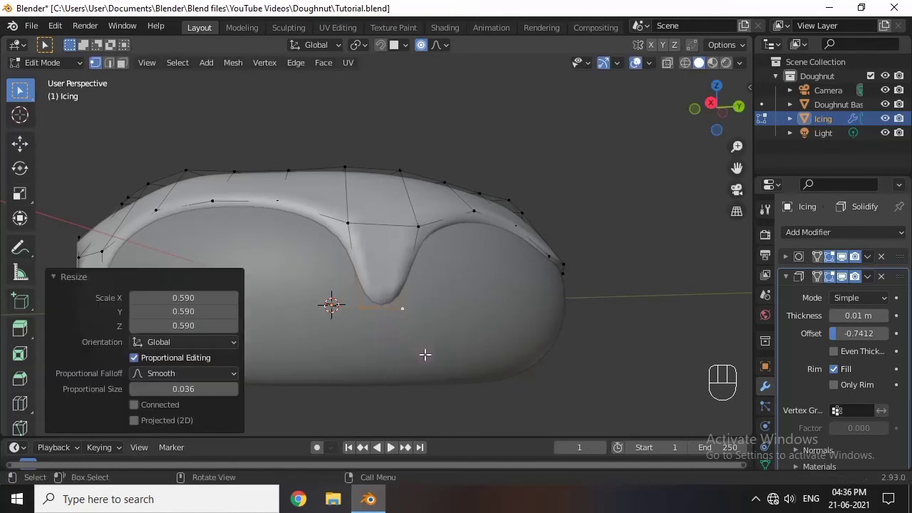
scroll(452, 354, down, 3)
middle_drag(452, 354, 361, 299)
click(458, 381)
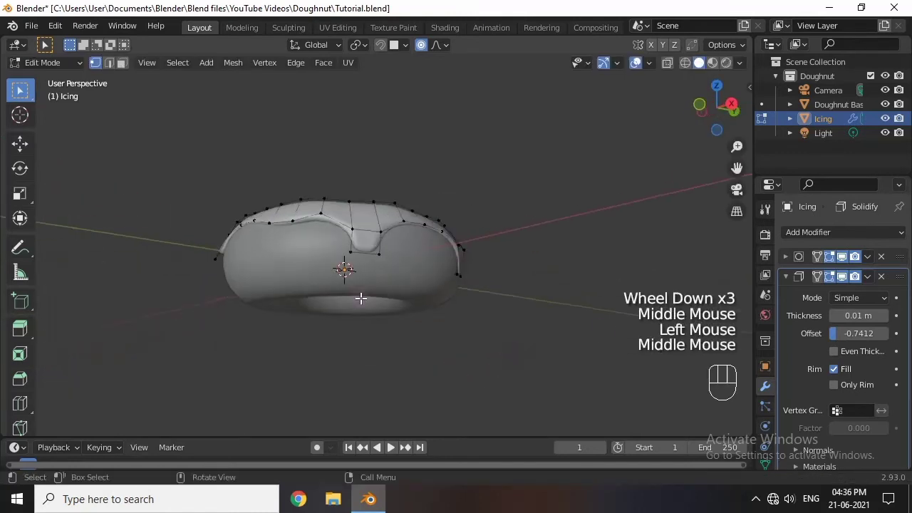
Taper the short extruded icing drip by scaling its two tip vertices to 0.663 with proportional editing
scroll(377, 299, up, 3)
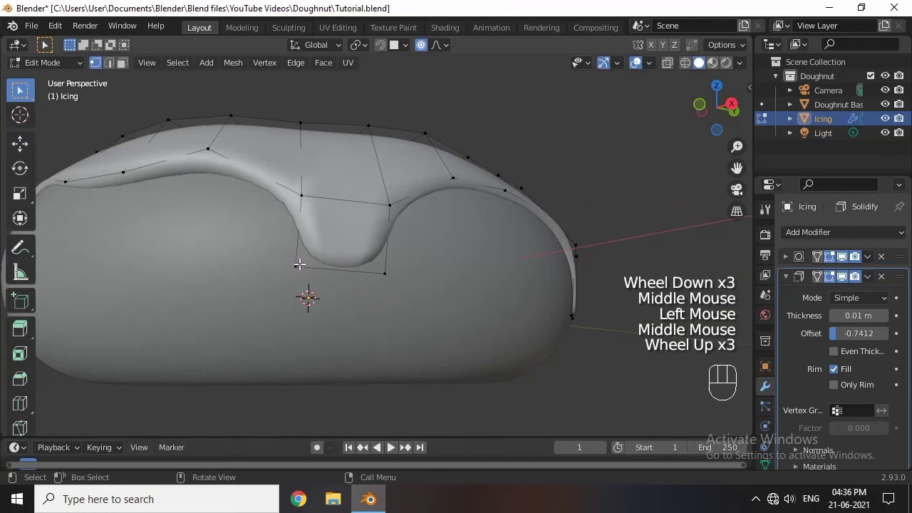
shift+click(298, 265)
shift+click(383, 275)
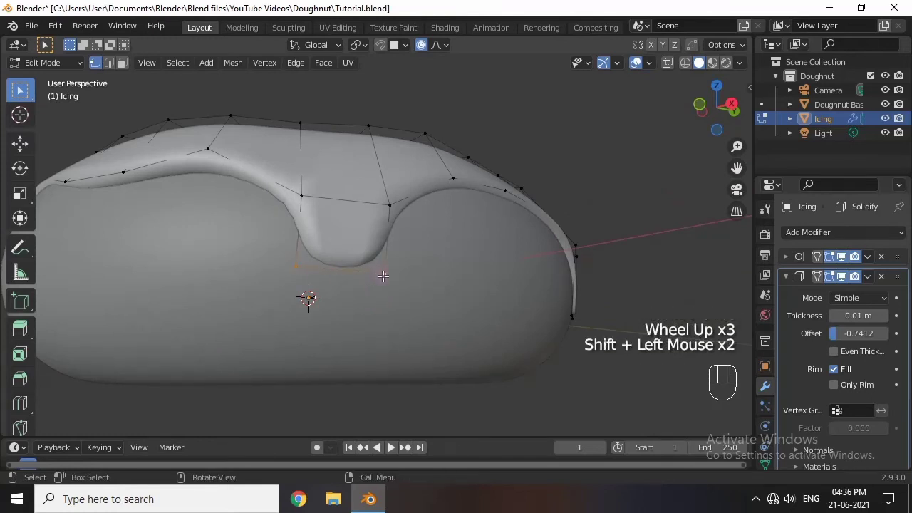
key(s)
click(368, 276)
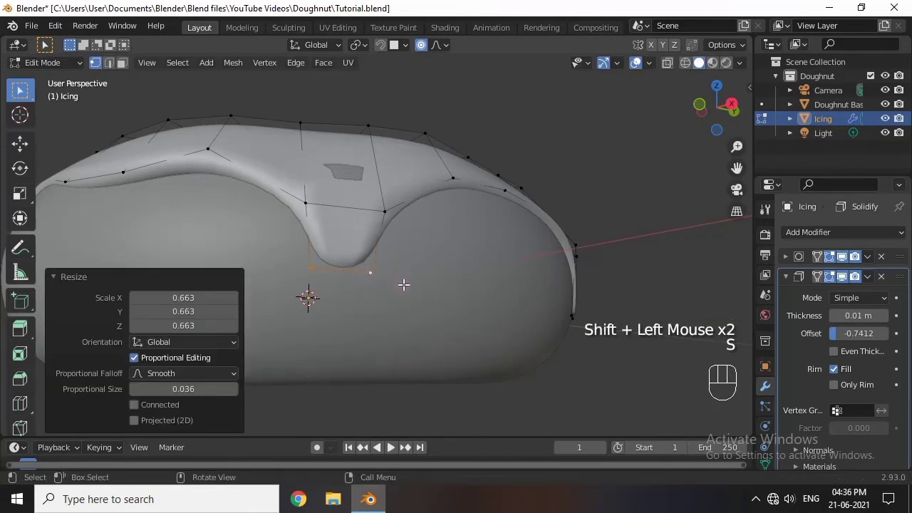
Extrude the two lowest rim vertices of the next shallow icing bulge downward by about 0.027 m
middle_drag(403, 283, 273, 296)
shift+click(490, 282)
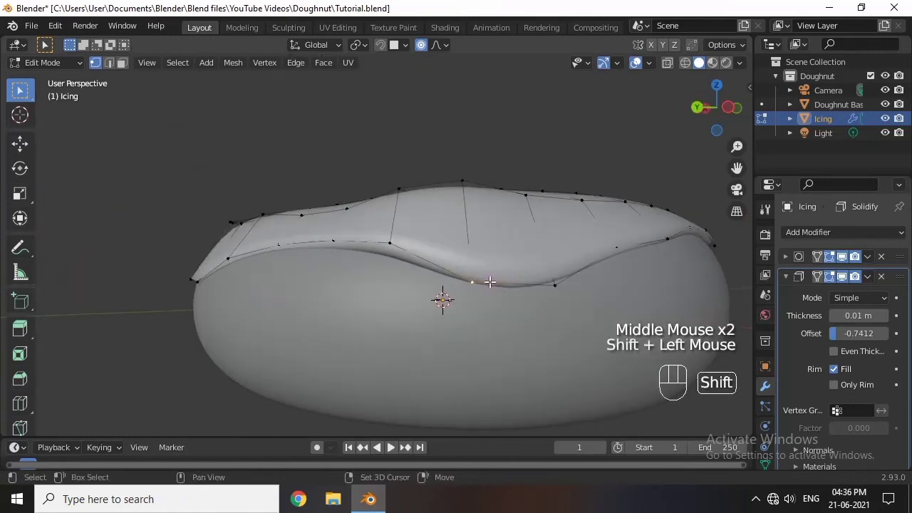
shift+click(553, 285)
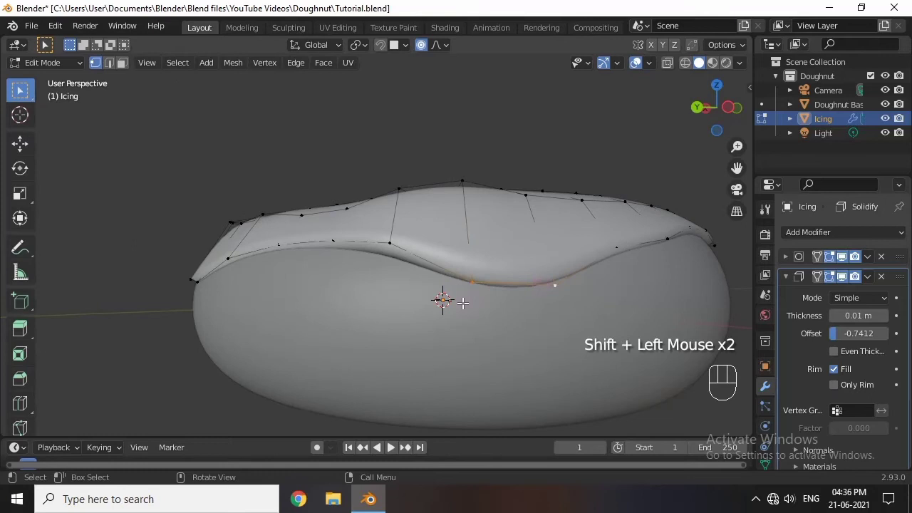
key(e)
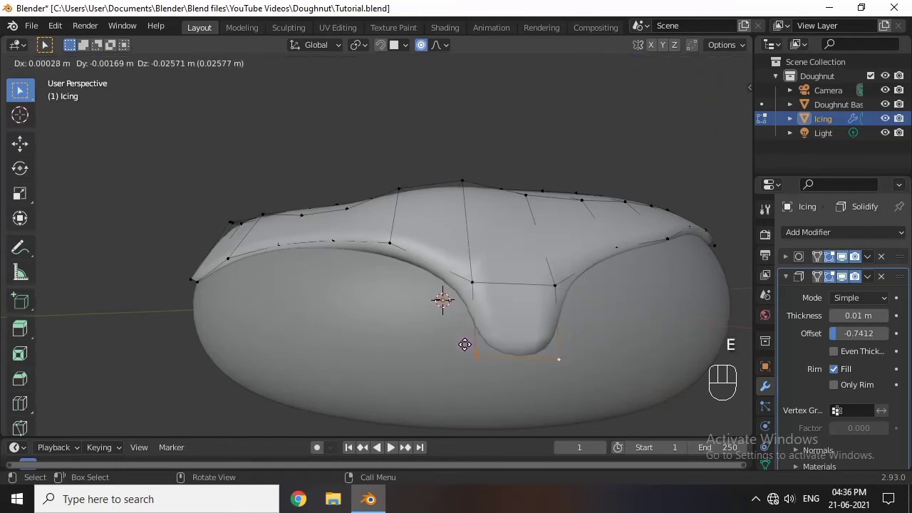
click(466, 346)
middle_drag(578, 325, 558, 332)
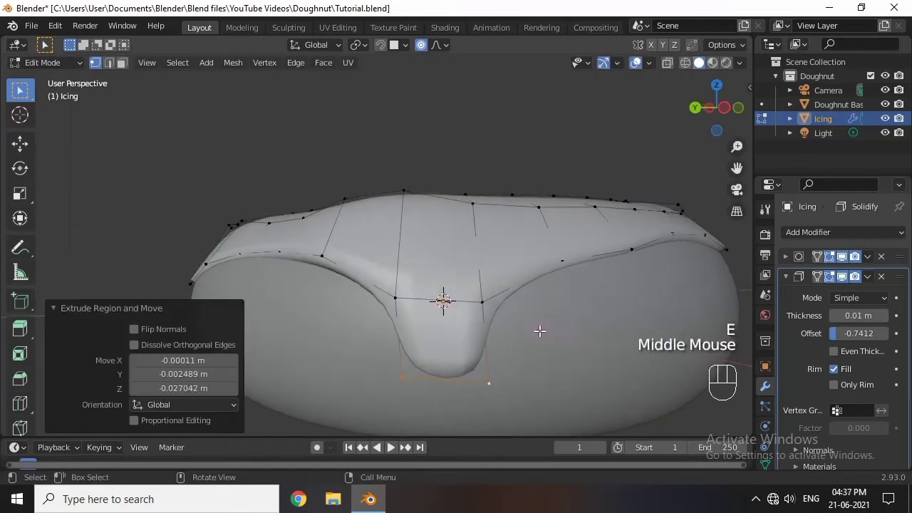
key(e)
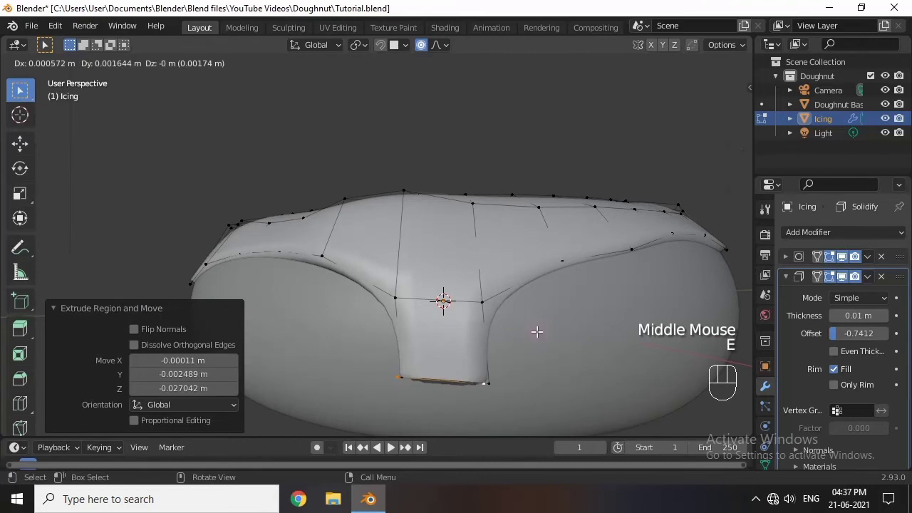
right_click(536, 332)
key(ctrl+z)
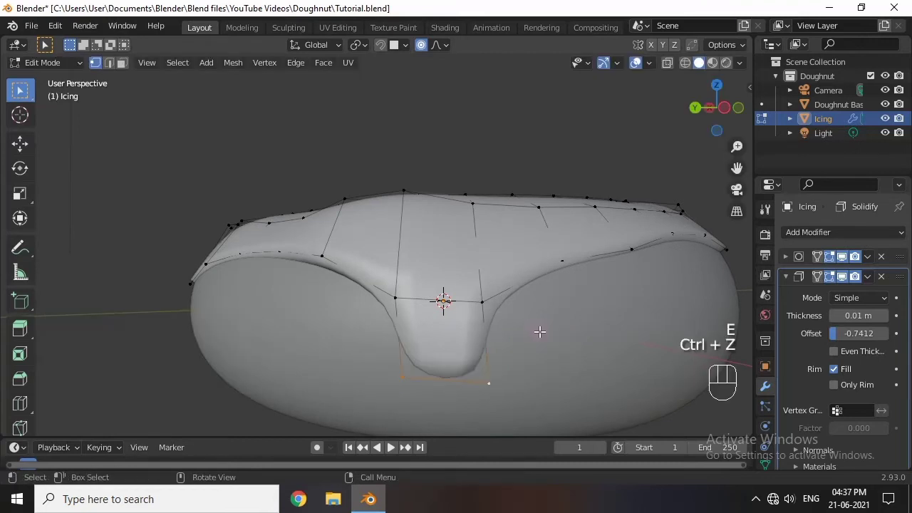
key(s)
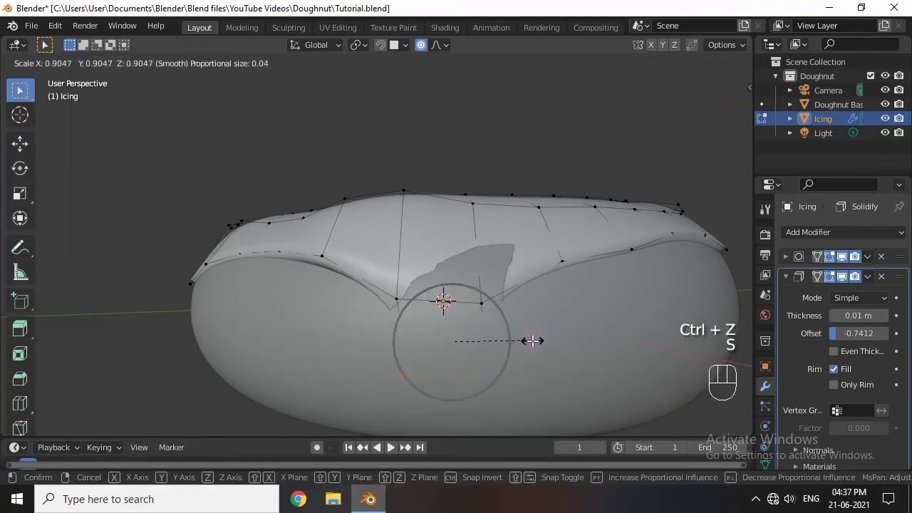
click(545, 342)
scroll(546, 342, down, 2)
middle_drag(546, 341, 519, 340)
scroll(515, 368, up, 2)
middle_drag(511, 397, 528, 386)
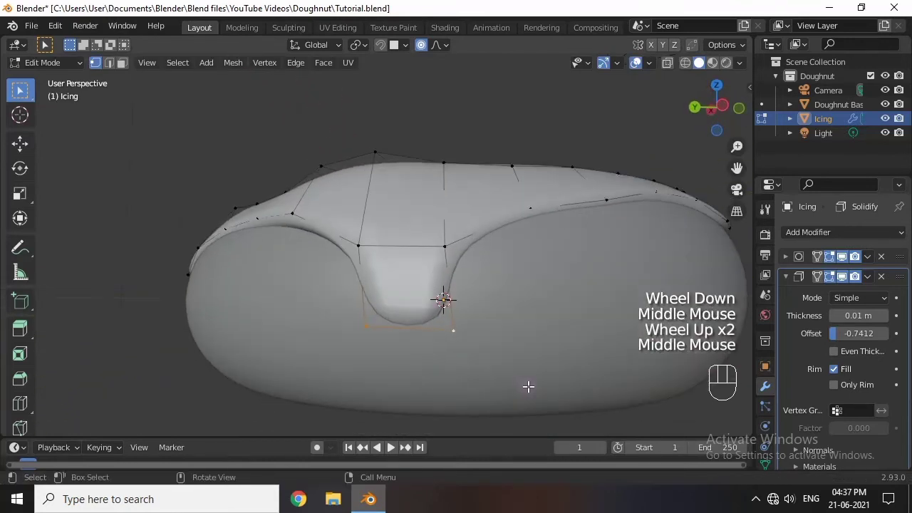
key(s)
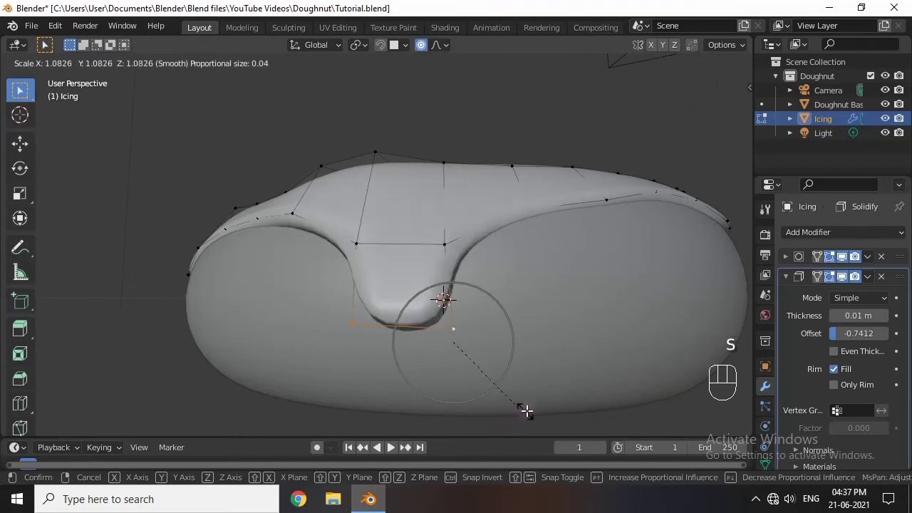
click(627, 349)
scroll(535, 376, down, 1)
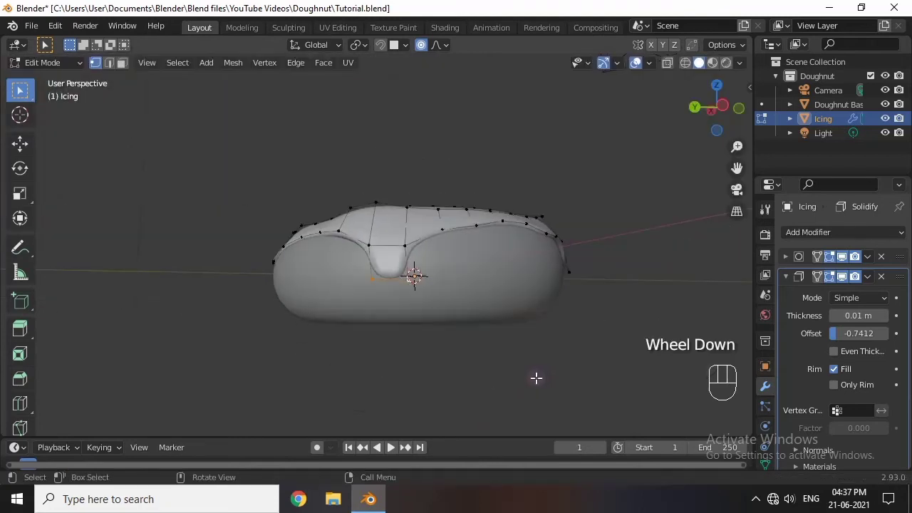
Extrude the pointed bulge's lowest rim vertex and its two neighbouring rim vertices downward by about 0.025 m
click(429, 349)
scroll(429, 348, up, 1)
scroll(429, 348, up, 1)
middle_drag(428, 348, 399, 381)
scroll(480, 368, down, 1)
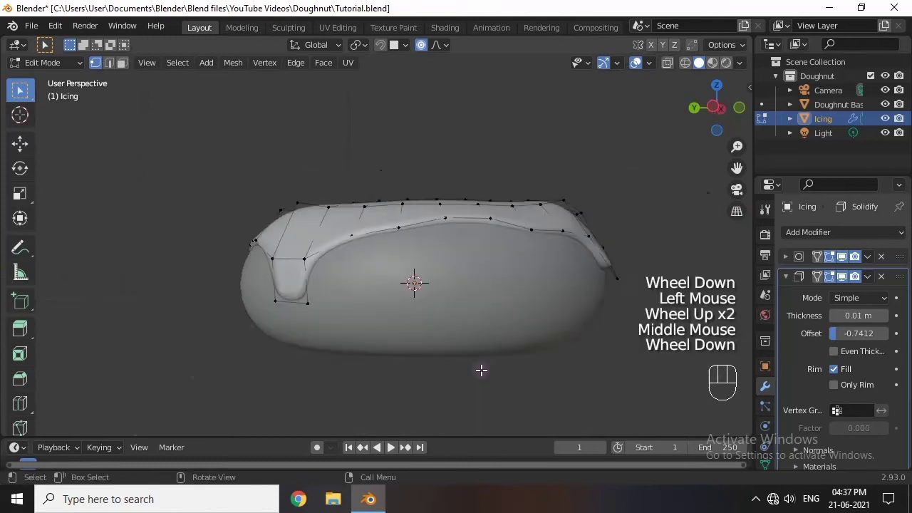
middle_drag(481, 368, 434, 347)
scroll(434, 347, up, 2)
middle_click(482, 359)
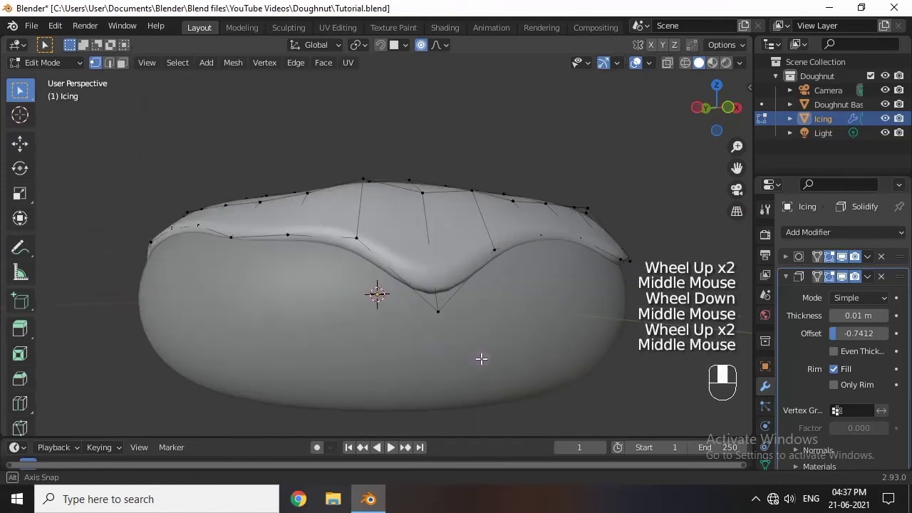
drag(355, 239, 533, 339)
click(499, 264)
shift+click(494, 249)
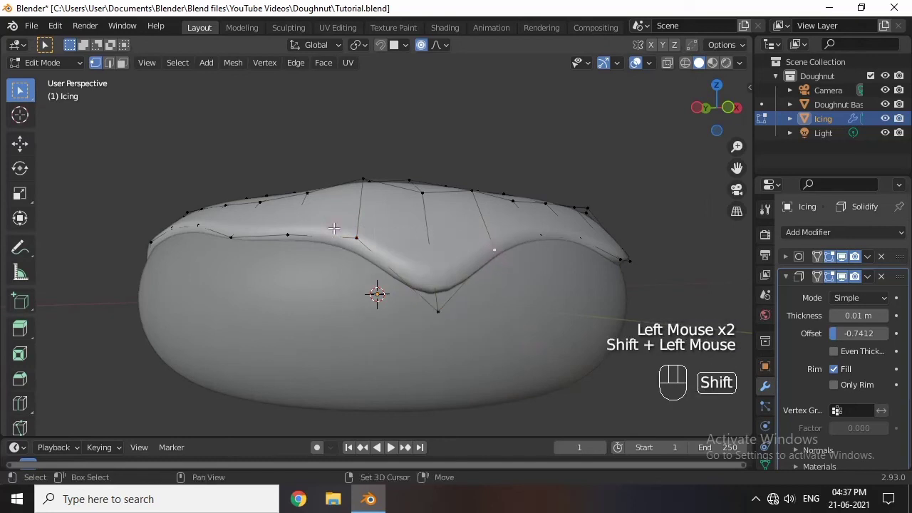
shift+click(354, 237)
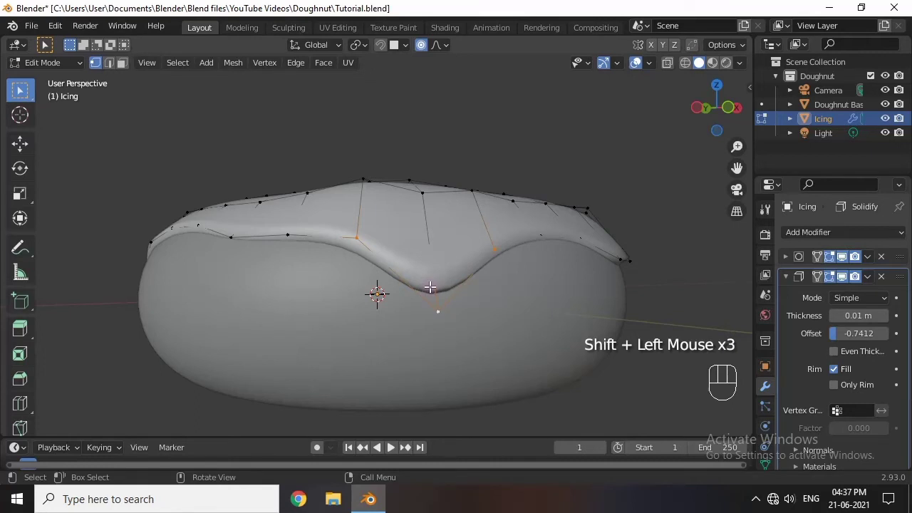
key(e)
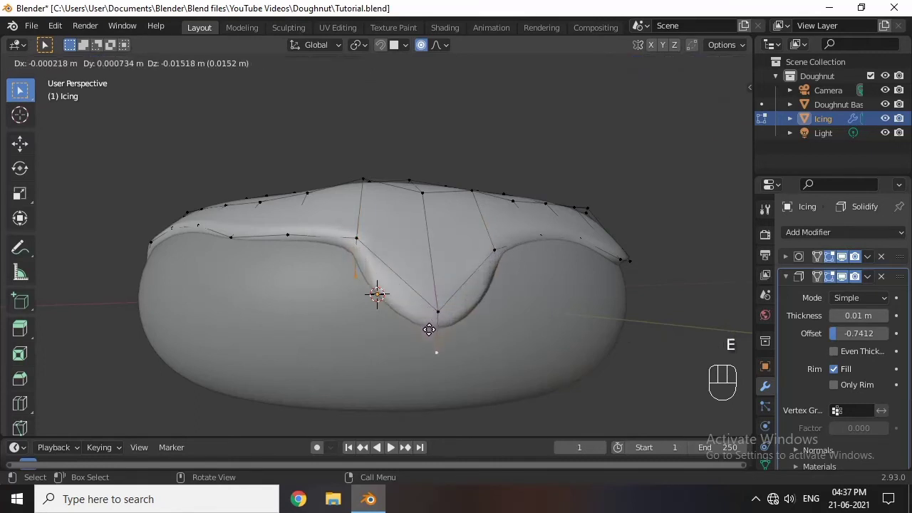
click(431, 350)
Scale the pointed drip's three extruded vertices to 0.436 with proportional editing, and clear the selection
key(s)
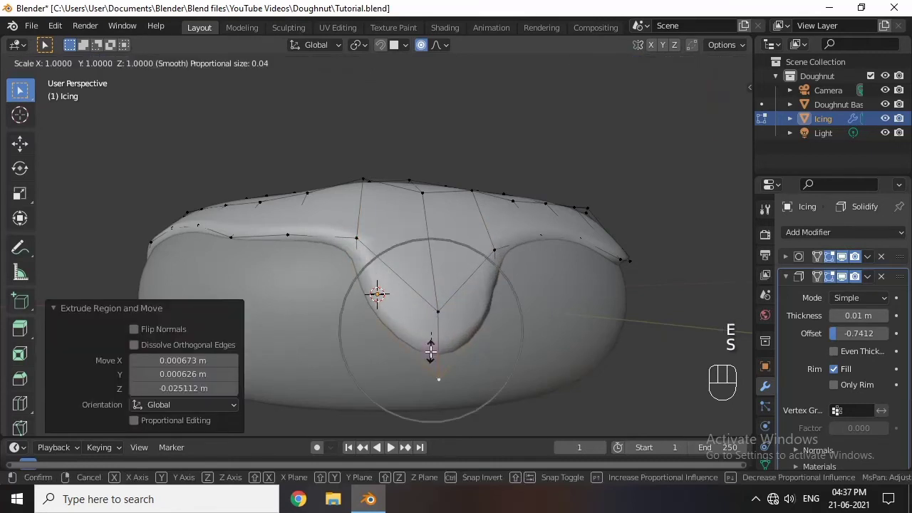
click(431, 341)
scroll(446, 336, down, 2)
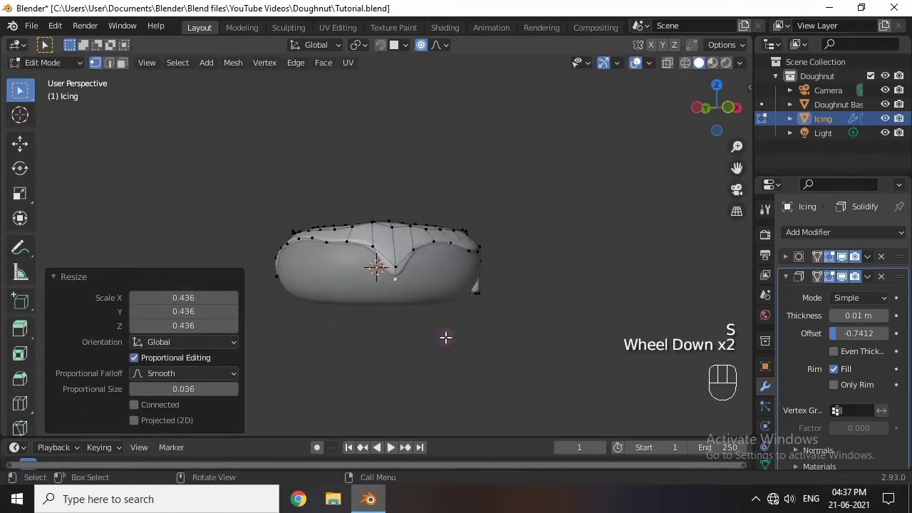
middle_drag(446, 336, 413, 347)
click(408, 363)
Narrow the top of the pointed drip by scaling its two upper side vertices to 0.770, and clear the selection
scroll(387, 347, up, 1)
scroll(413, 347, up, 2)
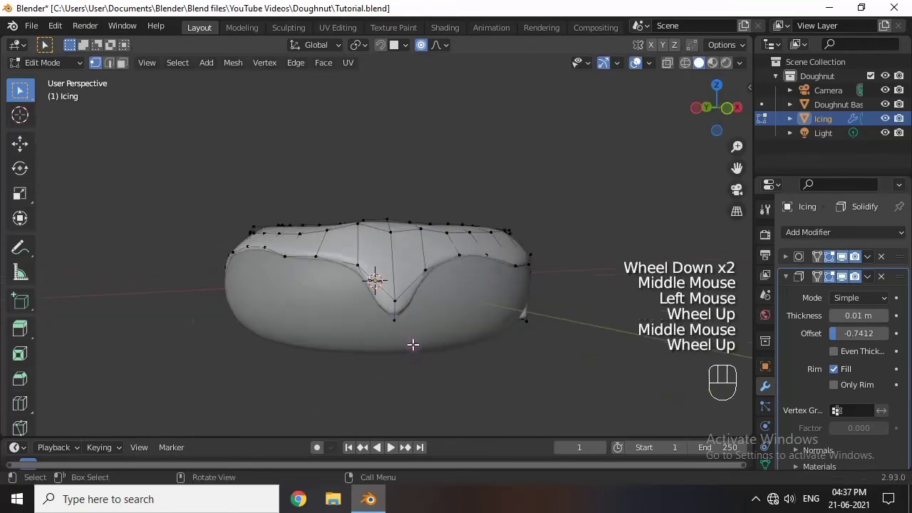
shift+click(352, 272)
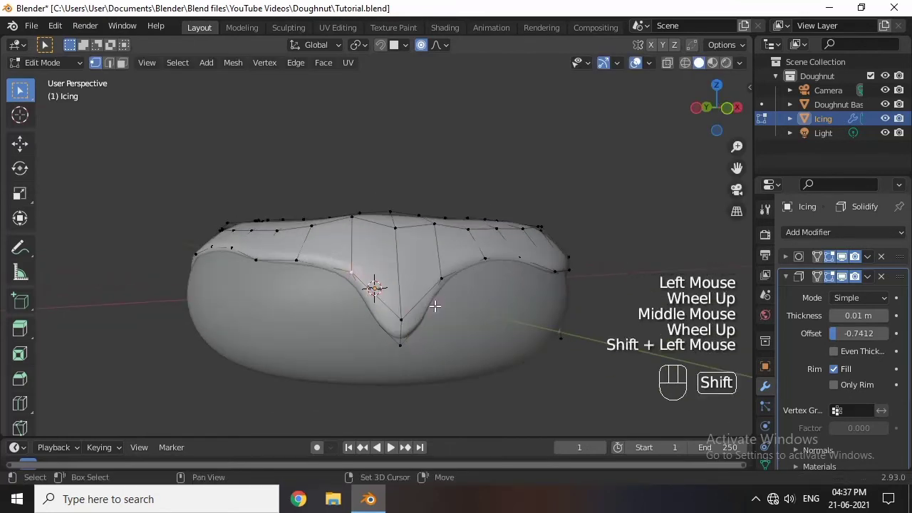
shift+click(440, 281)
key(s)
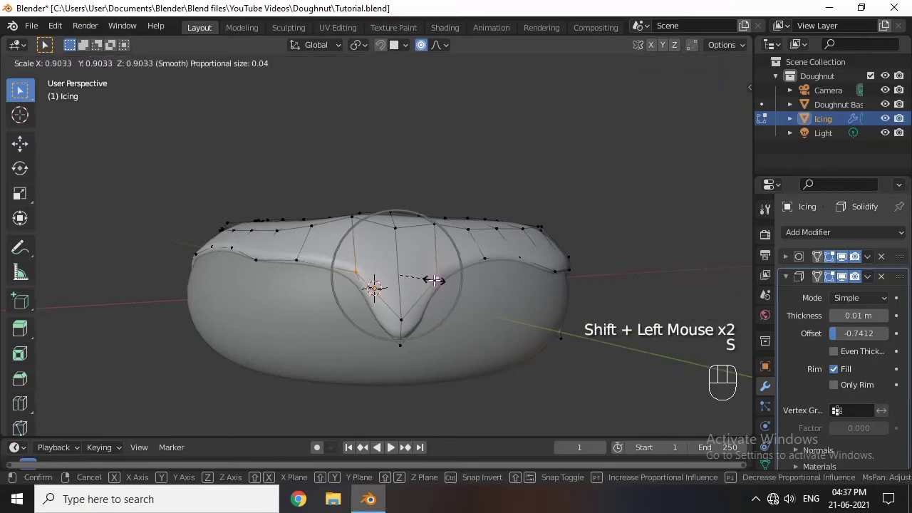
click(430, 278)
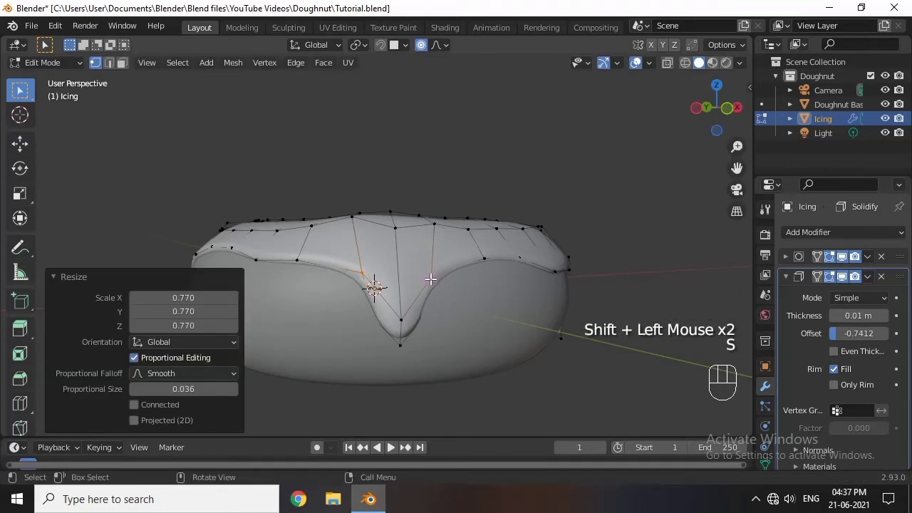
scroll(483, 356, down, 1)
click(491, 360)
Shorten the longest drip by moving its two tip vertices upward by about 0.028 m with proportional editing
middle_drag(491, 360, 366, 279)
scroll(368, 291, up, 2)
shift+click(364, 271)
shift+click(319, 268)
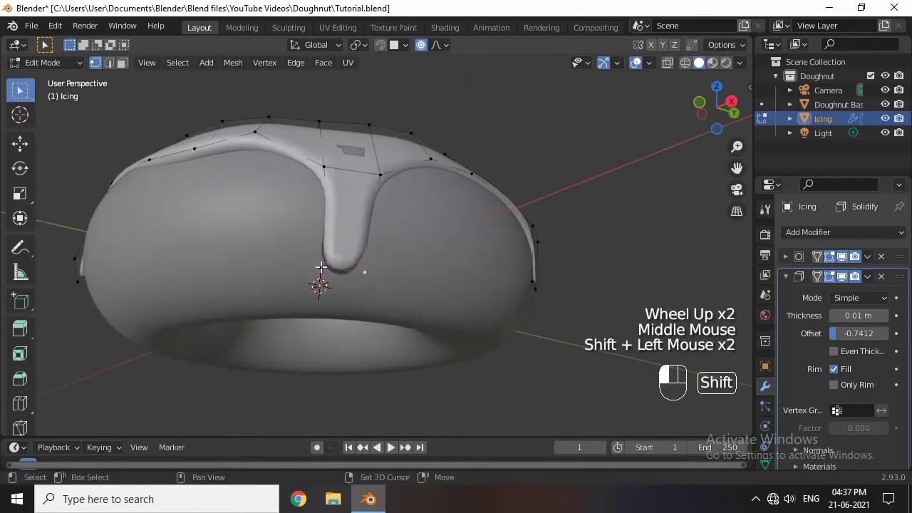
key(g)
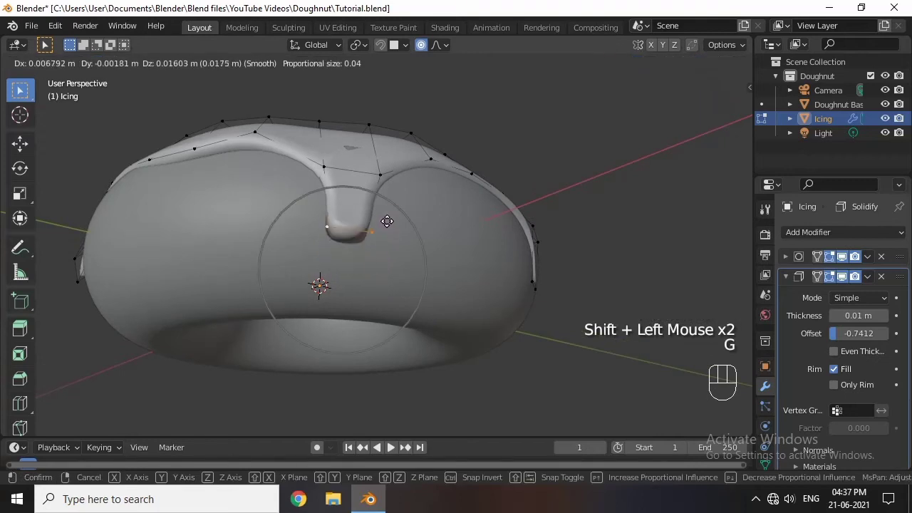
click(389, 193)
middle_drag(389, 193, 408, 360)
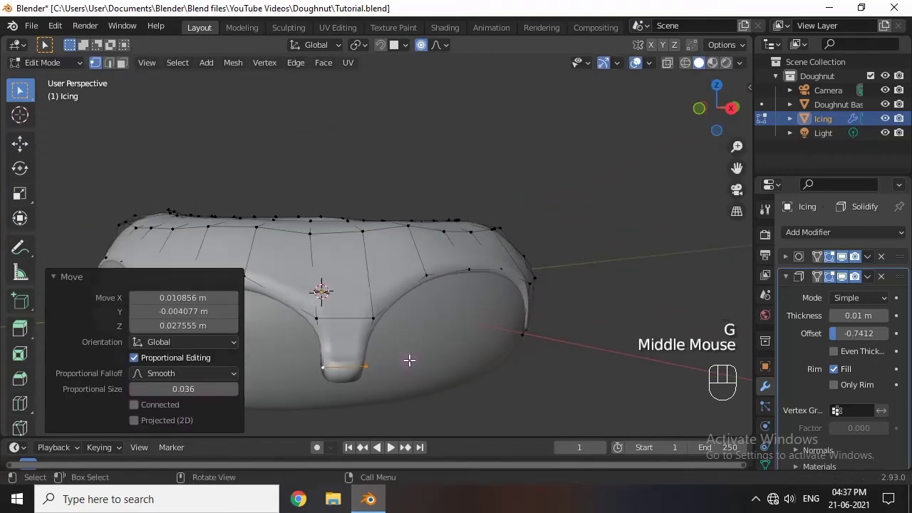
Delete the two selected tip vertices of the shortened drip
key(s)
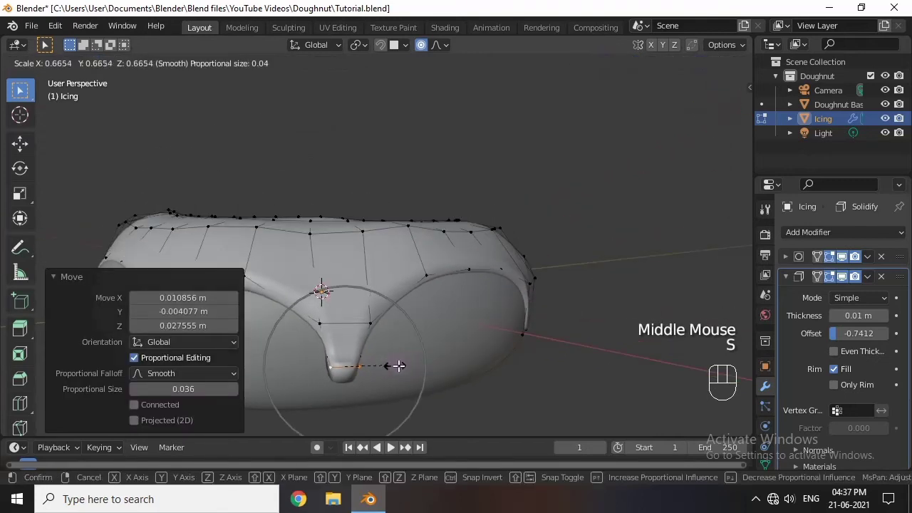
key(Escape)
key(Delete)
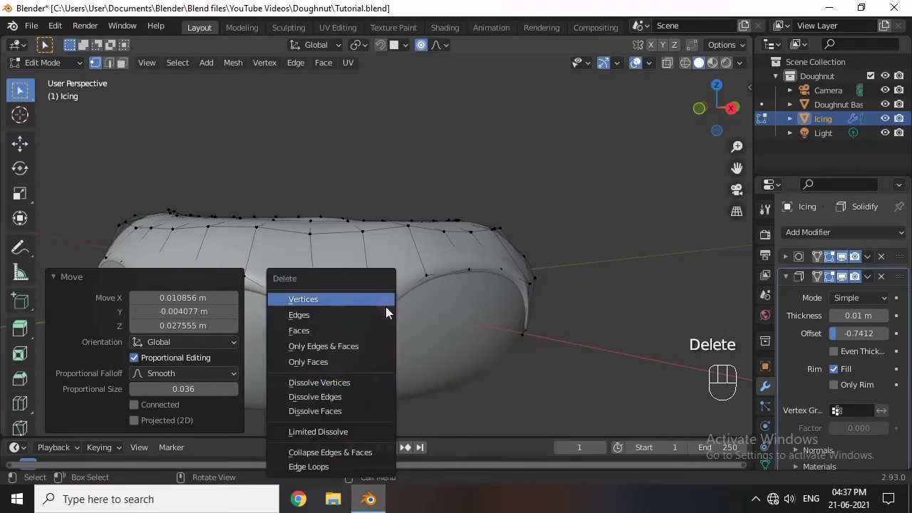
click(381, 300)
Extrude the three lowest rim vertices of the wide shallow bulge on another side of the icing downward by about 0.021 m
middle_drag(398, 378, 602, 211)
scroll(418, 352, down, 3)
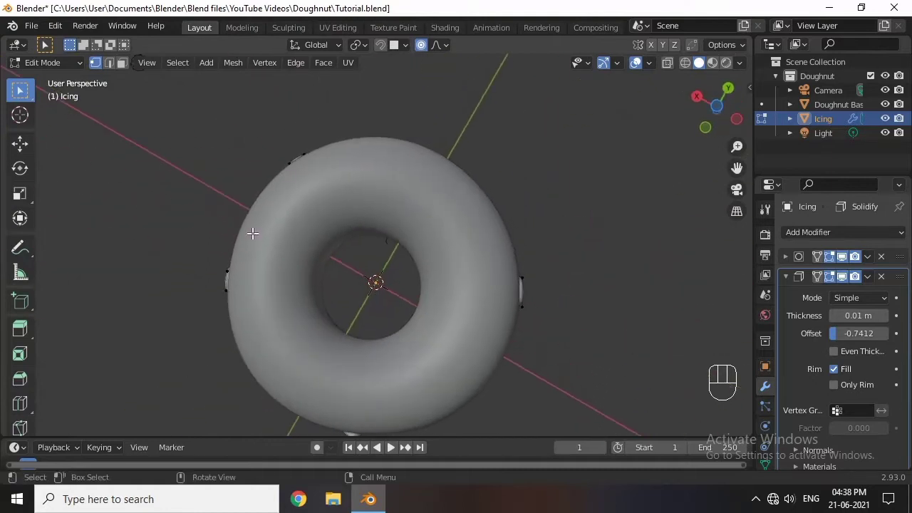
middle_drag(591, 285, 474, 246)
scroll(487, 321, up, 3)
middle_drag(486, 321, 165, 361)
shift+click(342, 278)
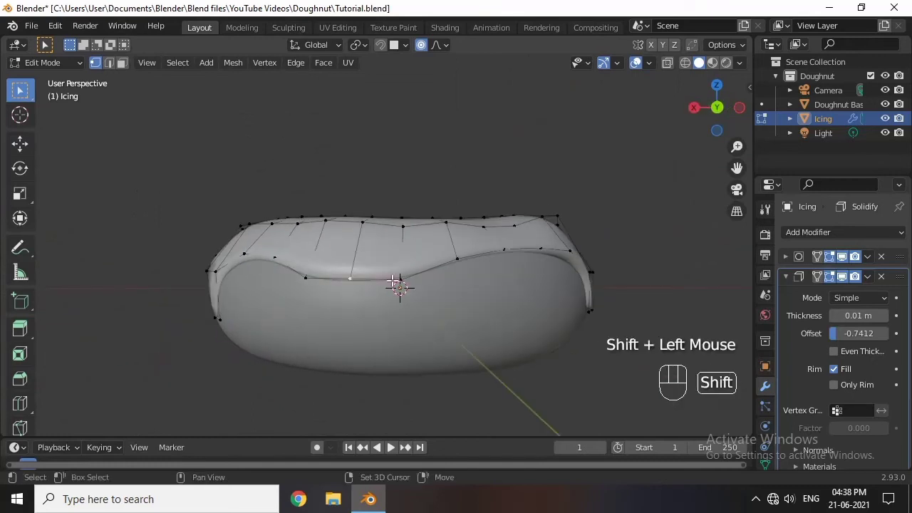
drag(282, 265, 331, 303)
drag(409, 308, 408, 308)
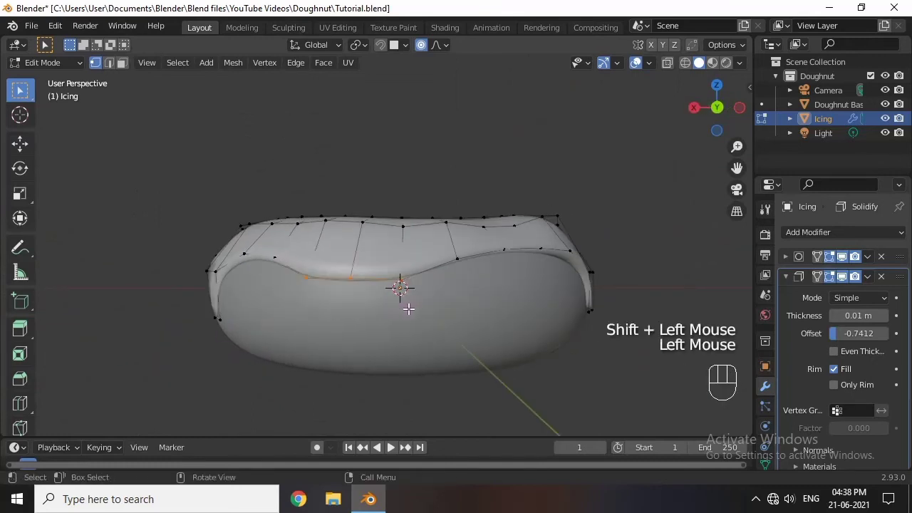
key(e)
click(411, 344)
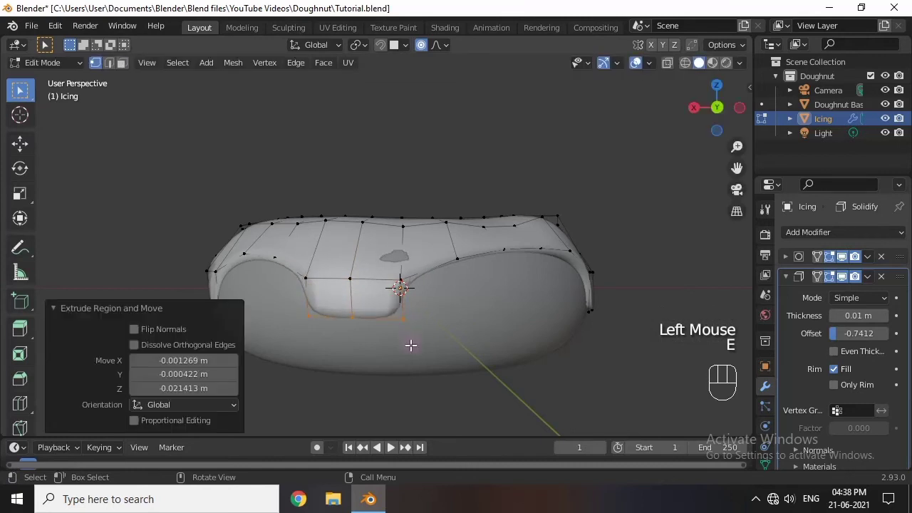
key(s)
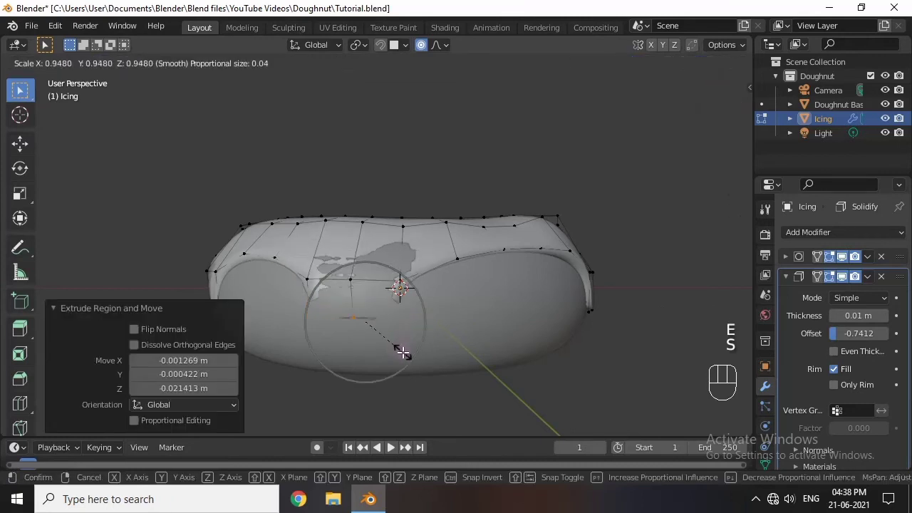
click(412, 353)
middle_drag(425, 366, 444, 358)
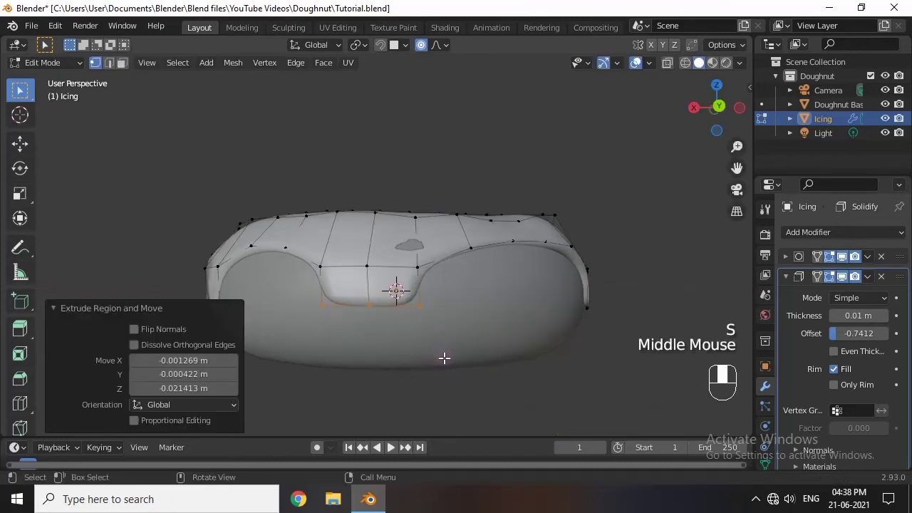
Move the middle tip vertex of the newly extruded drip down by about 0.013 m with a proportional size of 0.012
click(369, 319)
key(g)
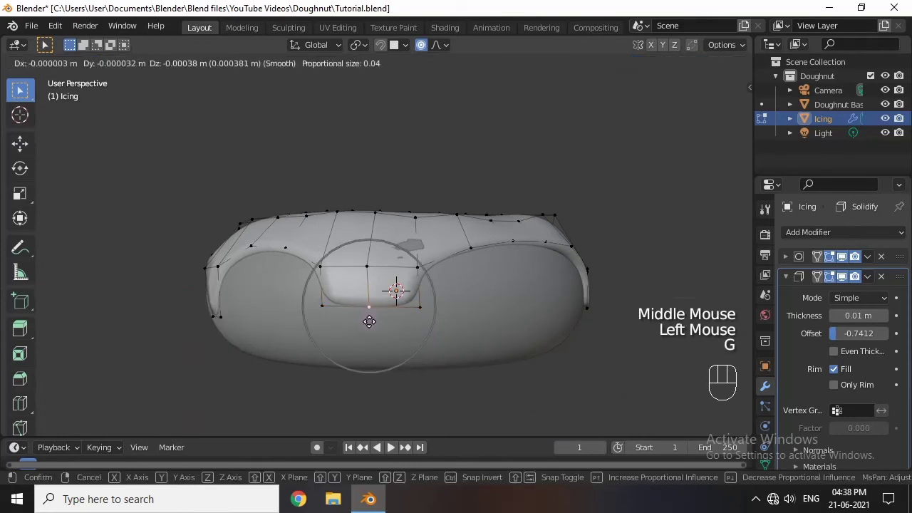
scroll(369, 321, up, 6)
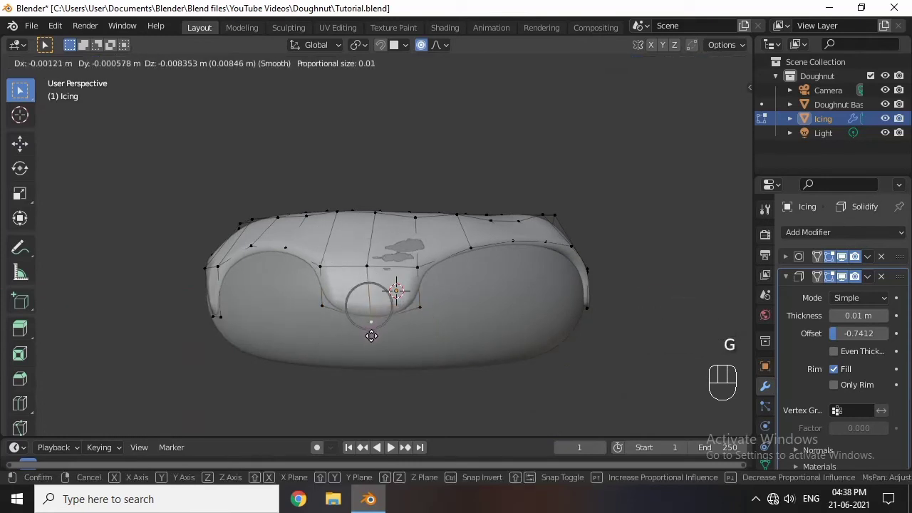
click(371, 344)
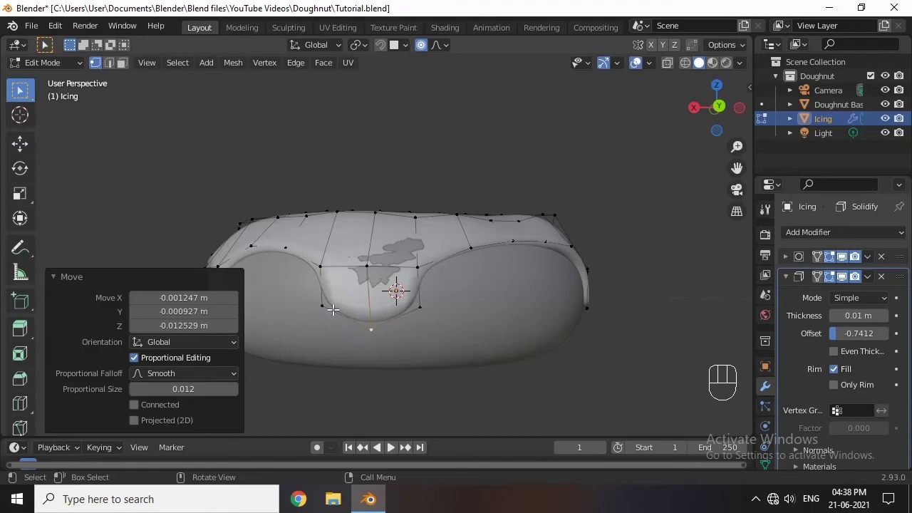
Pull the drip's two lower corner vertices inward and slightly up, by about 0.005 m and 0.008 m along X, to round it
click(327, 306)
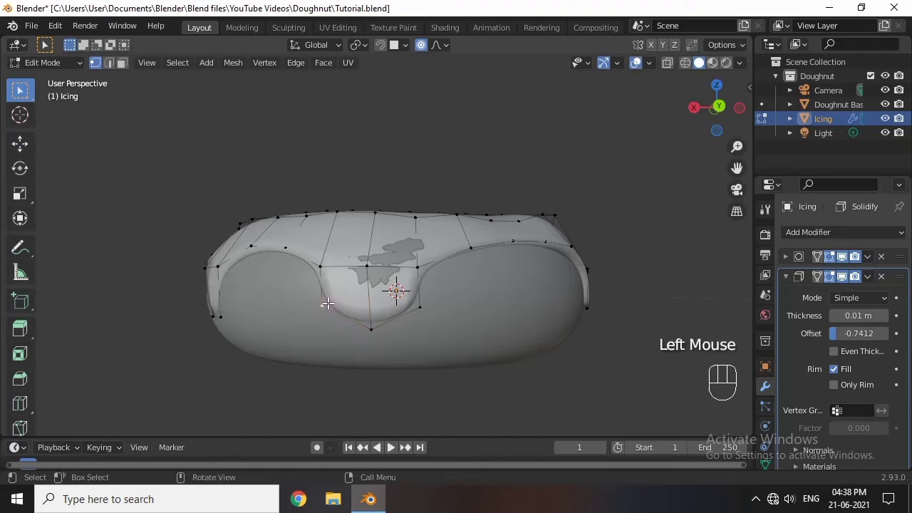
key(g)
click(377, 296)
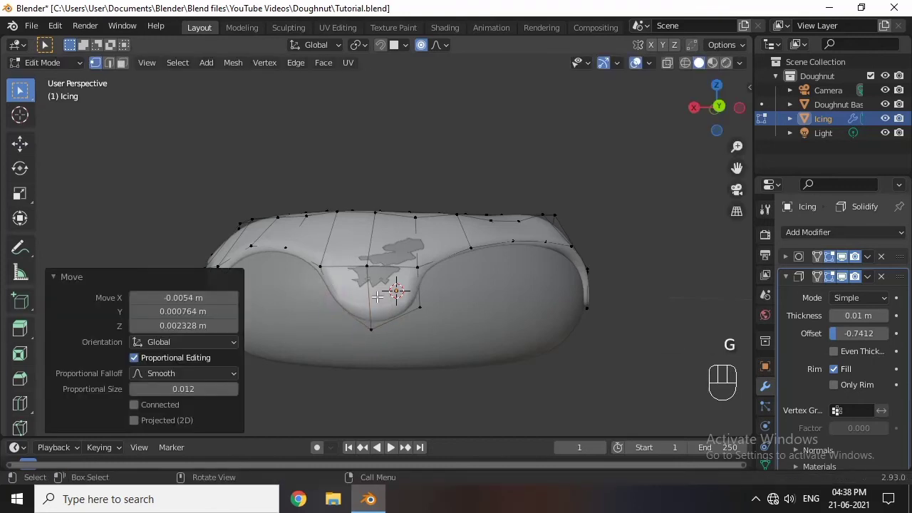
click(377, 297)
key(g)
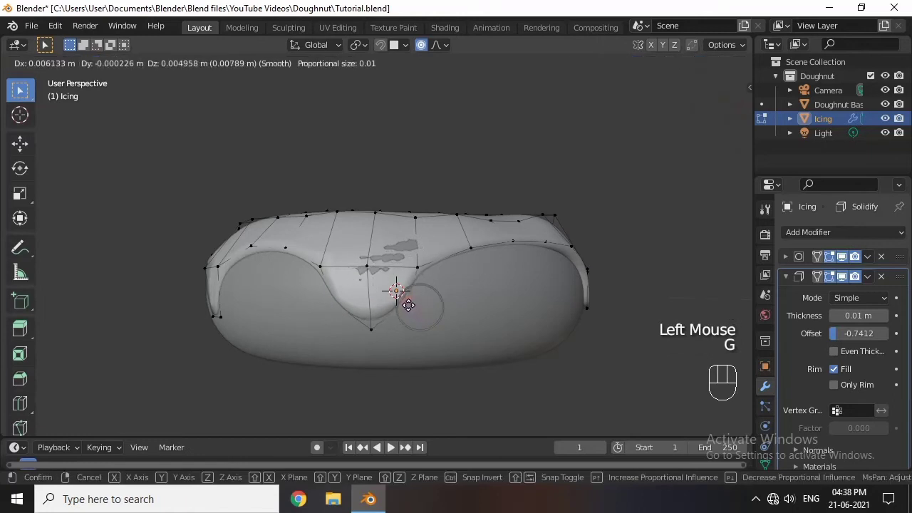
click(408, 305)
Examine the icing drips around the whole edge of the doughnut with nothing selected
scroll(411, 324, down, 2)
middle_drag(411, 328, 535, 328)
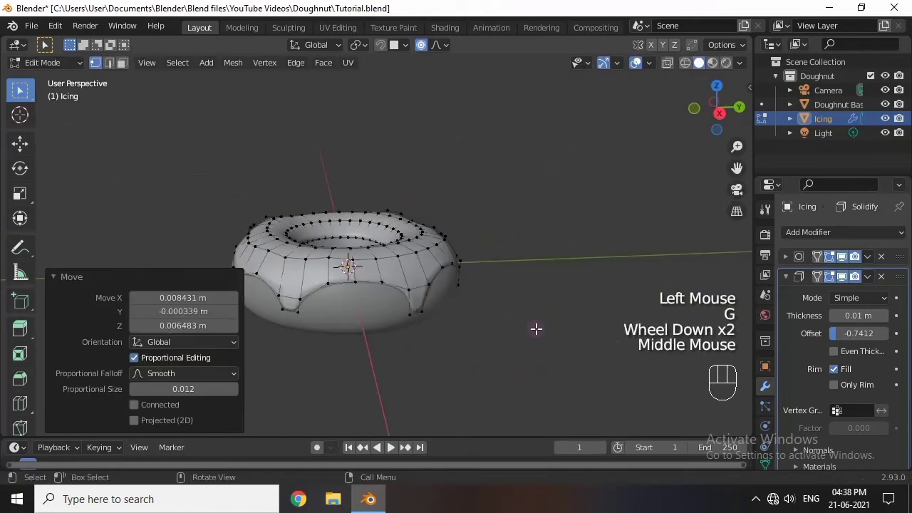
scroll(536, 328, up, 2)
scroll(427, 335, up, 1)
middle_drag(427, 335, 300, 372)
scroll(377, 354, down, 1)
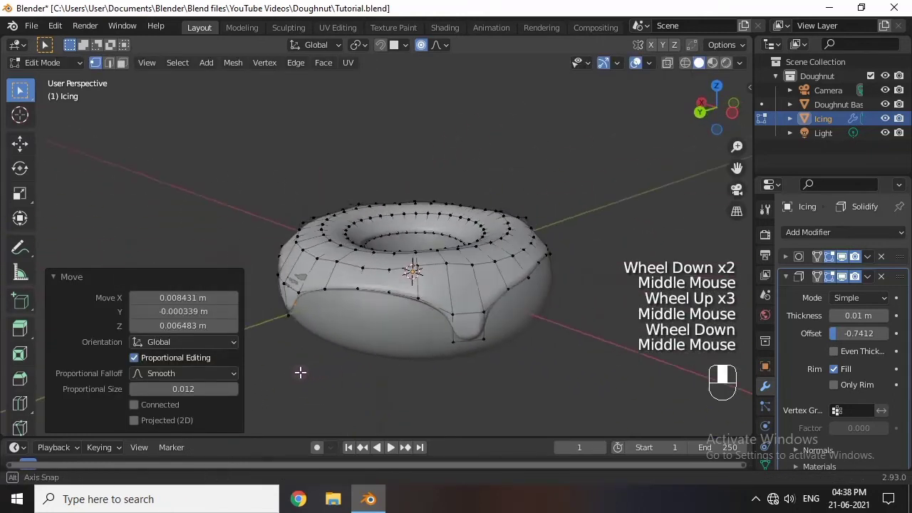
scroll(478, 357, down, 1)
middle_drag(478, 356, 554, 366)
click(463, 354)
scroll(468, 338, up, 2)
scroll(480, 358, up, 2)
middle_drag(480, 358, 411, 352)
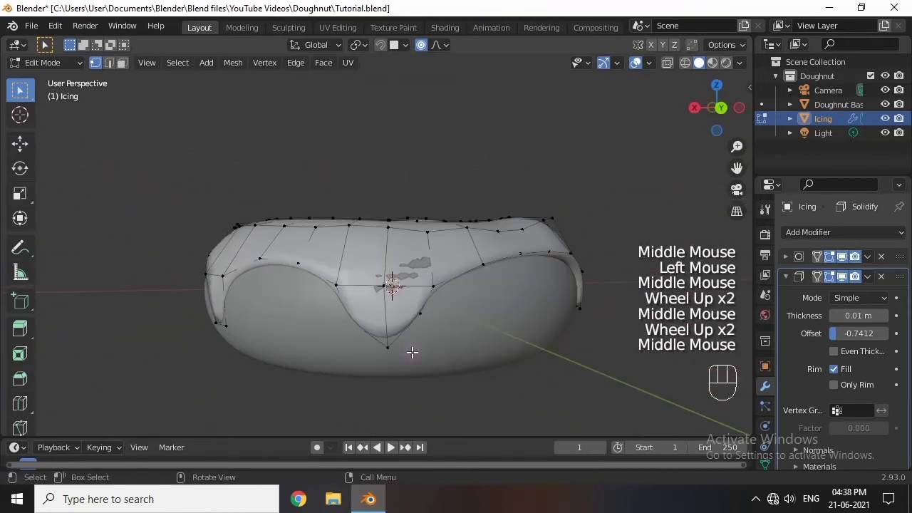
drag(324, 280, 415, 292)
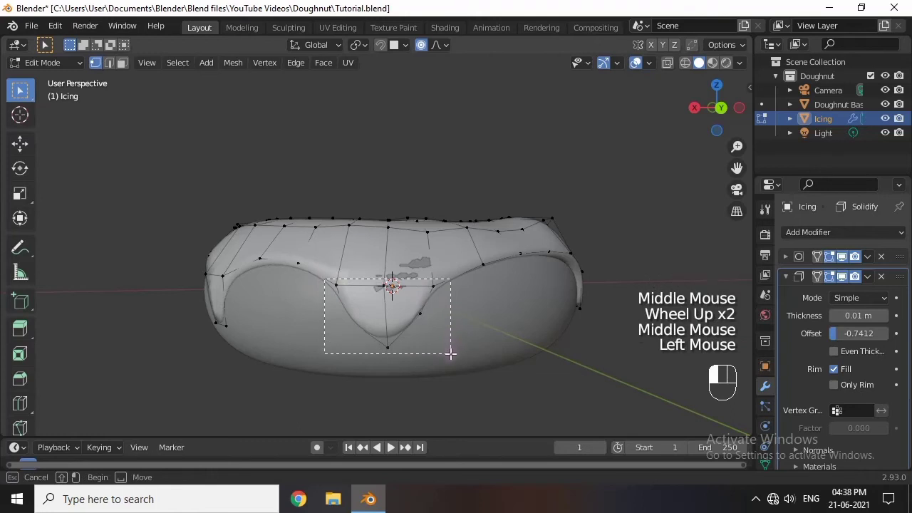
drag(450, 353, 450, 353)
key(s)
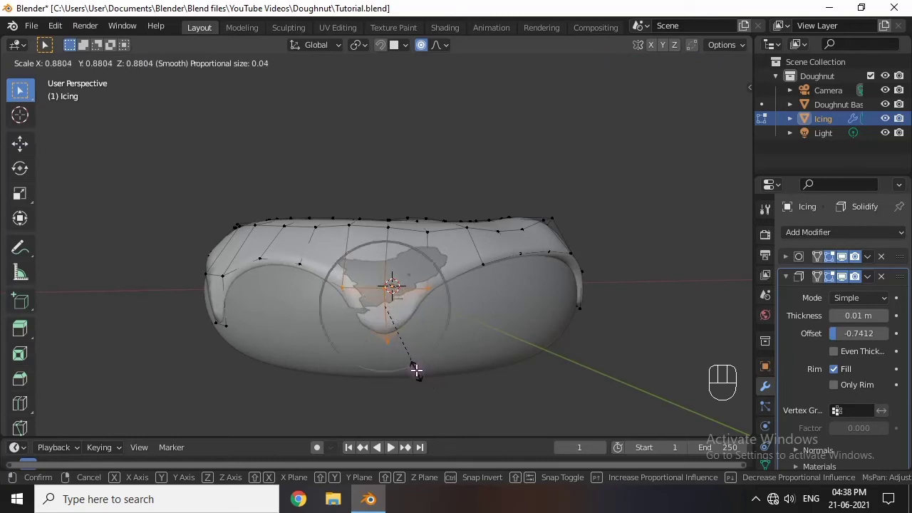
scroll(415, 368, down, 4)
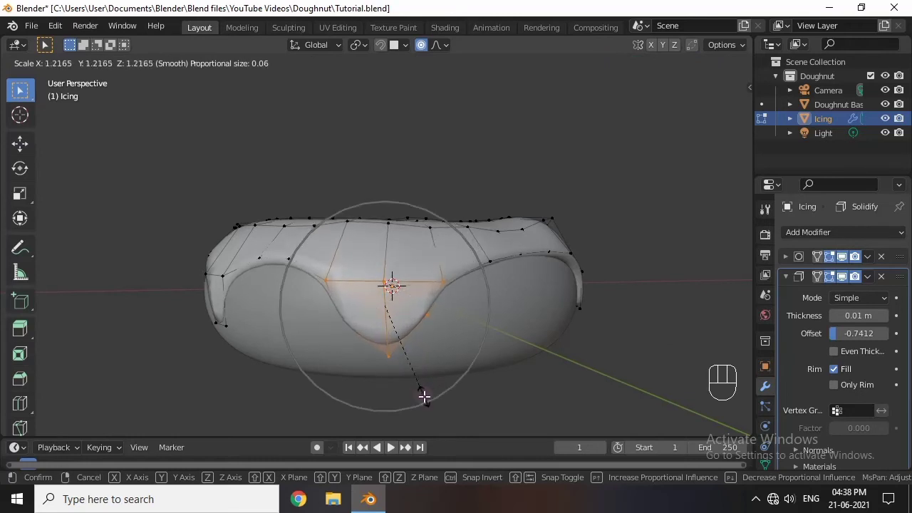
click(415, 365)
Switch to Object Mode and examine the overall icing shape from above and from the side
scroll(437, 330, up, 2)
scroll(439, 334, down, 2)
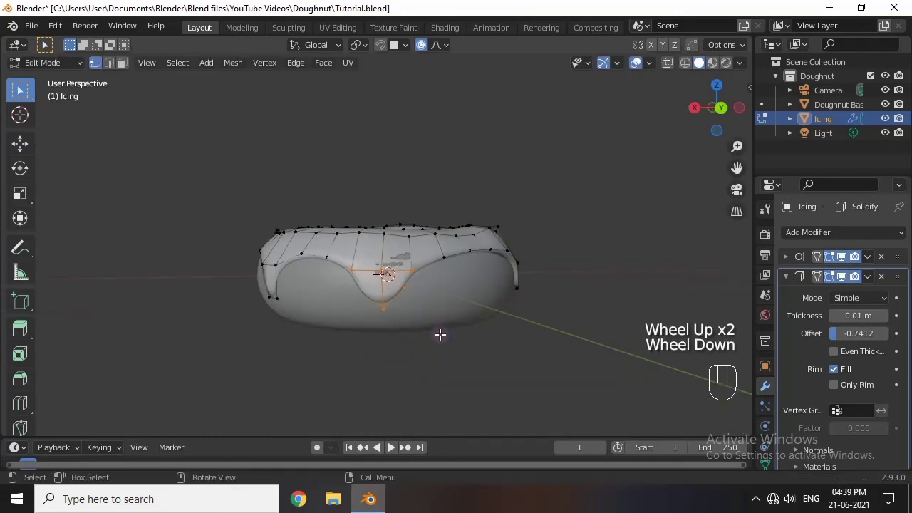
middle_drag(439, 334, 403, 395)
scroll(399, 393, down, 4)
scroll(421, 330, up, 1)
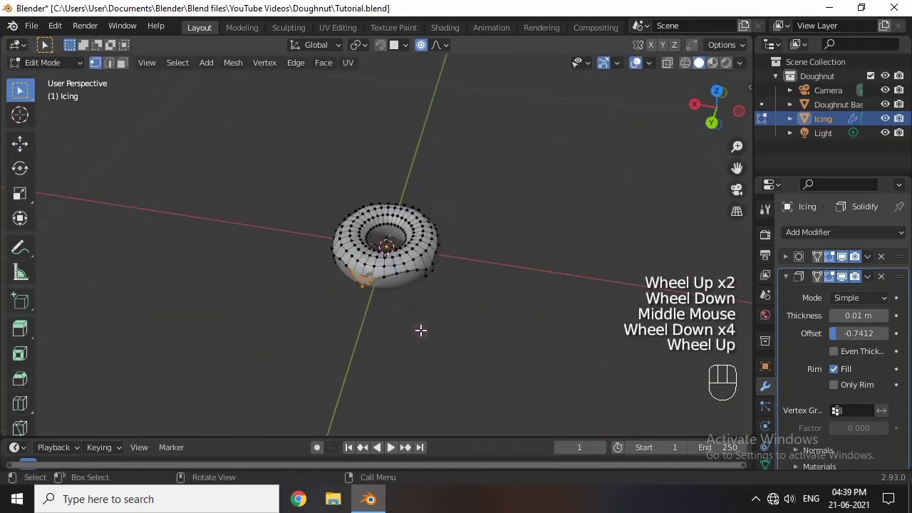
scroll(420, 330, up, 3)
scroll(427, 342, down, 1)
key(Tab)
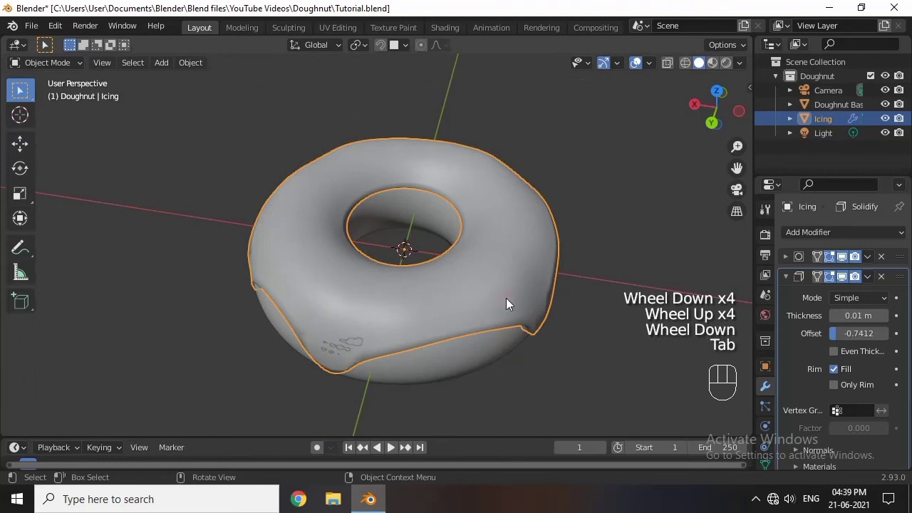
middle_drag(506, 304, 590, 211)
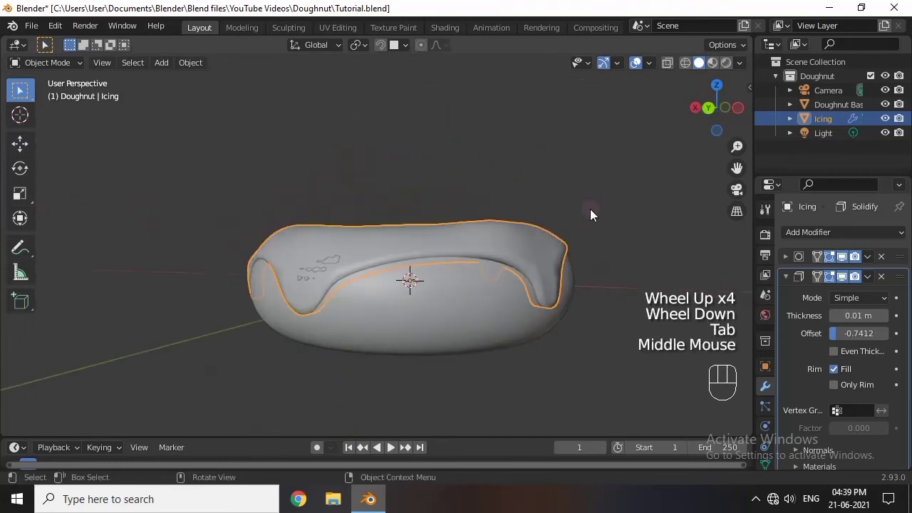
Turn off Solidify's viewport display, examine the unthickened icing in Edit Mode, and turn the display back on
click(841, 276)
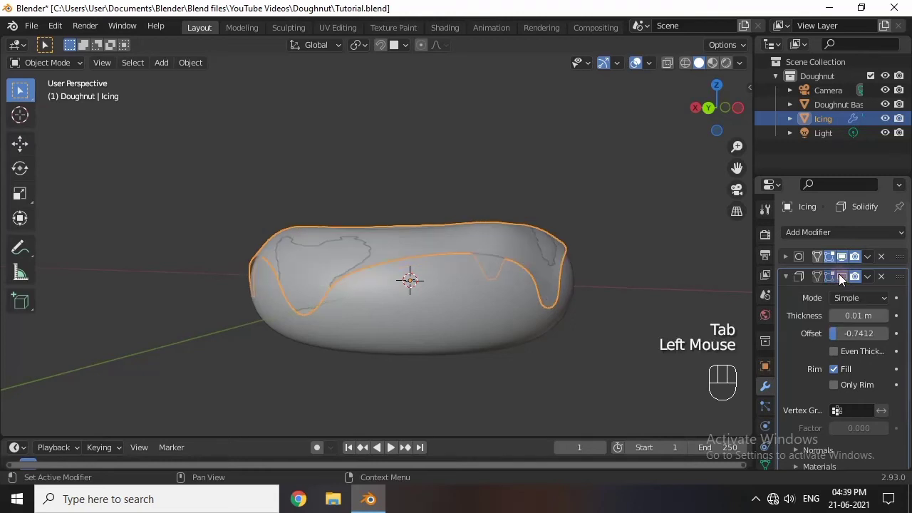
middle_drag(432, 350, 455, 361)
key(Tab)
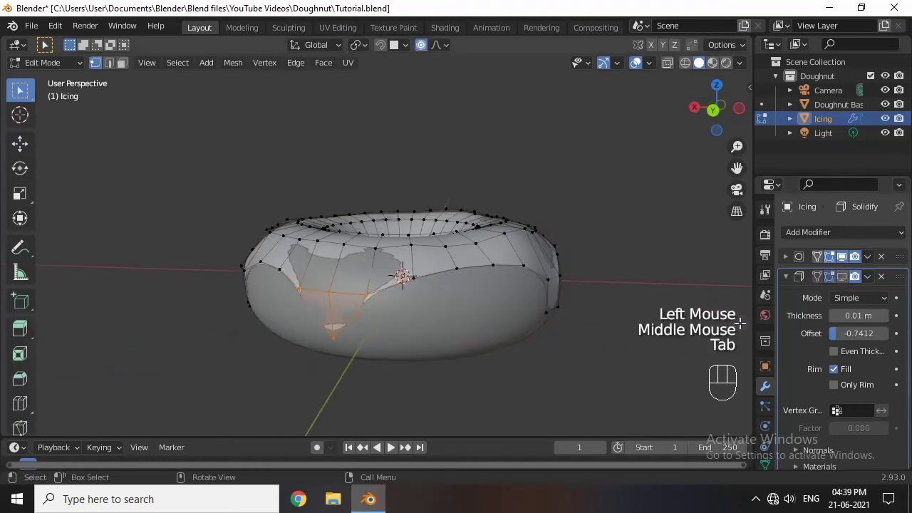
scroll(452, 306, down, 1)
middle_drag(452, 305, 549, 316)
scroll(468, 342, up, 2)
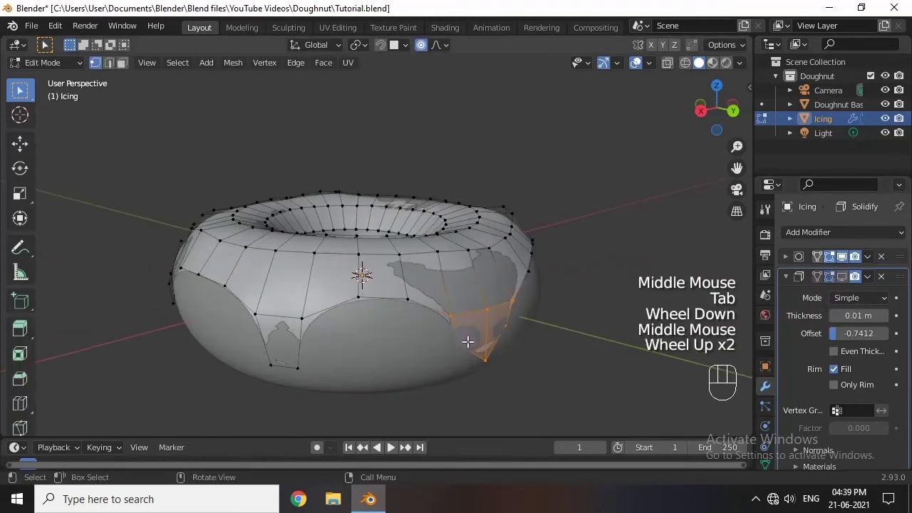
middle_drag(467, 342, 421, 296)
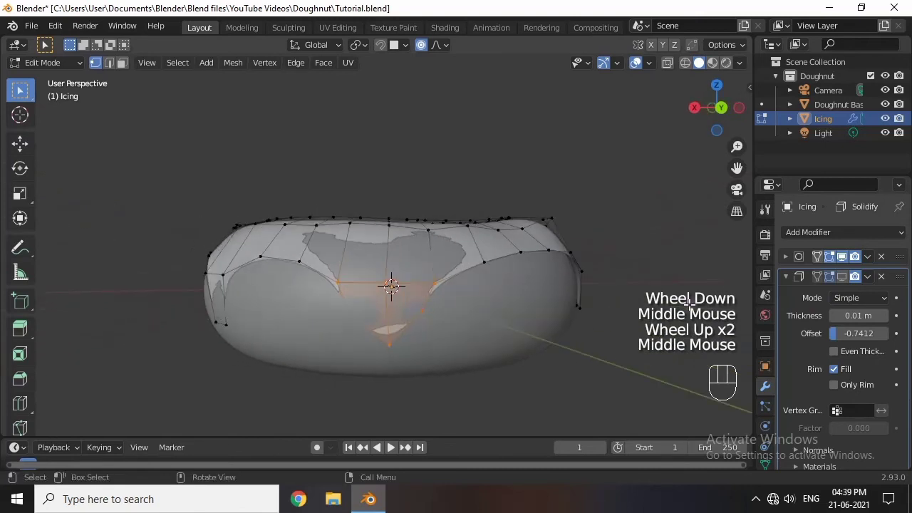
click(842, 277)
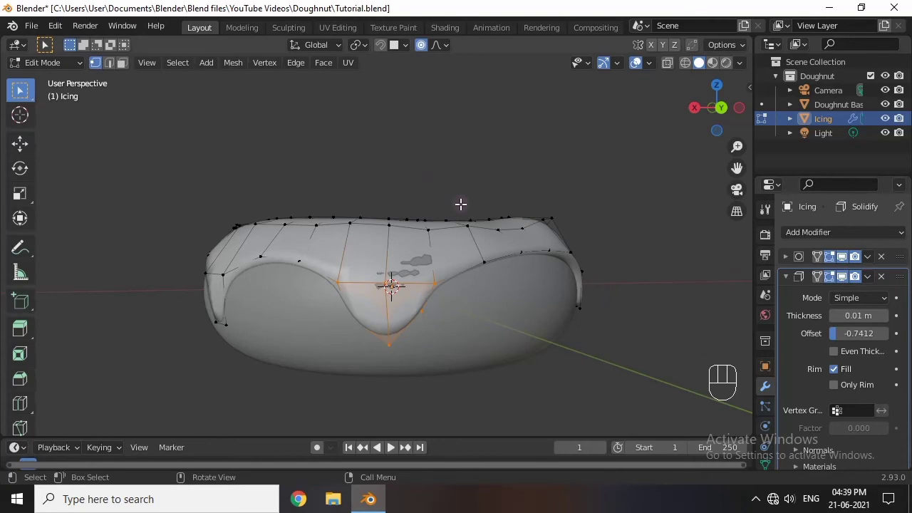
In the Sculpting workspace, brush over the dark patches on the rounded drip with the Draw brush at 50 px radius and 0.500 strength
scroll(453, 270, down, 2)
middle_drag(451, 273, 466, 335)
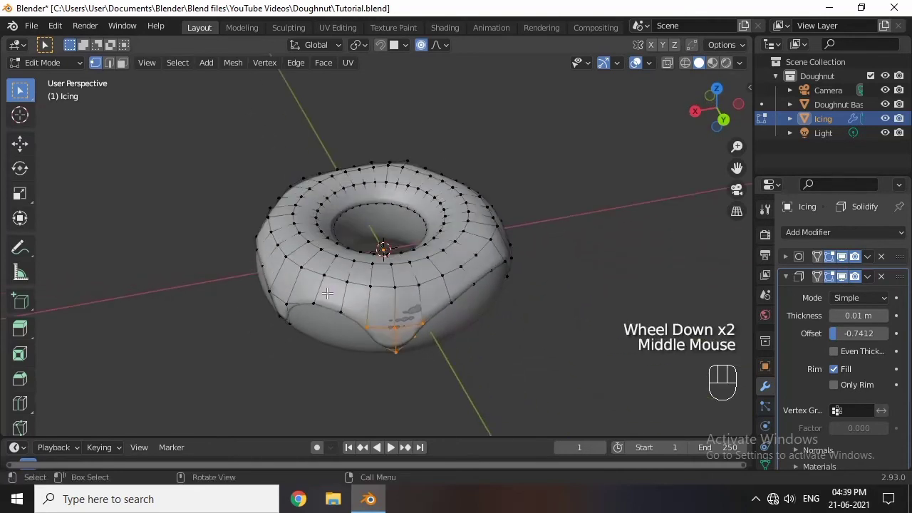
scroll(343, 206, up, 2)
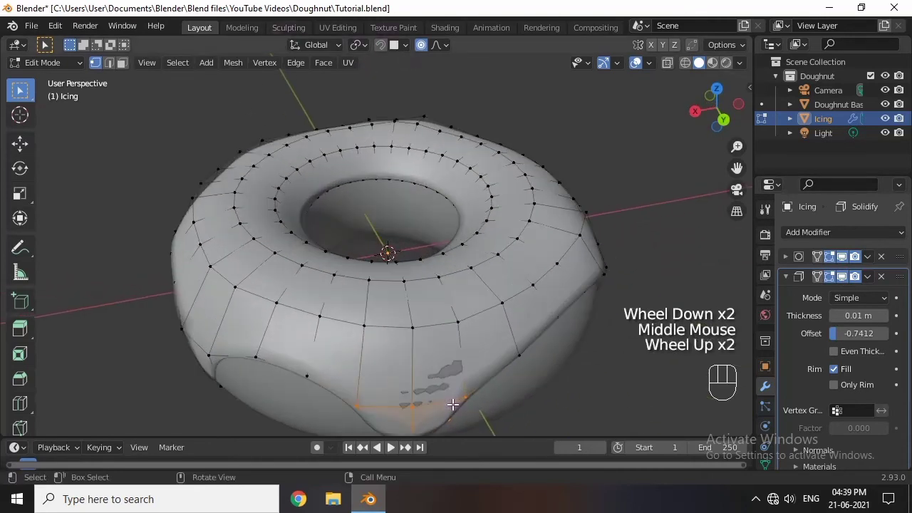
middle_drag(343, 205, 443, 297)
middle_drag(537, 348, 627, 350)
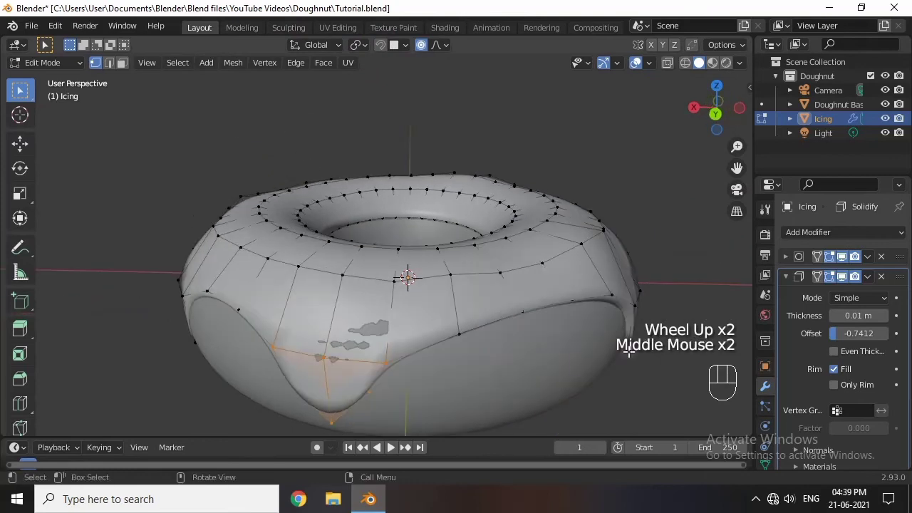
click(688, 227)
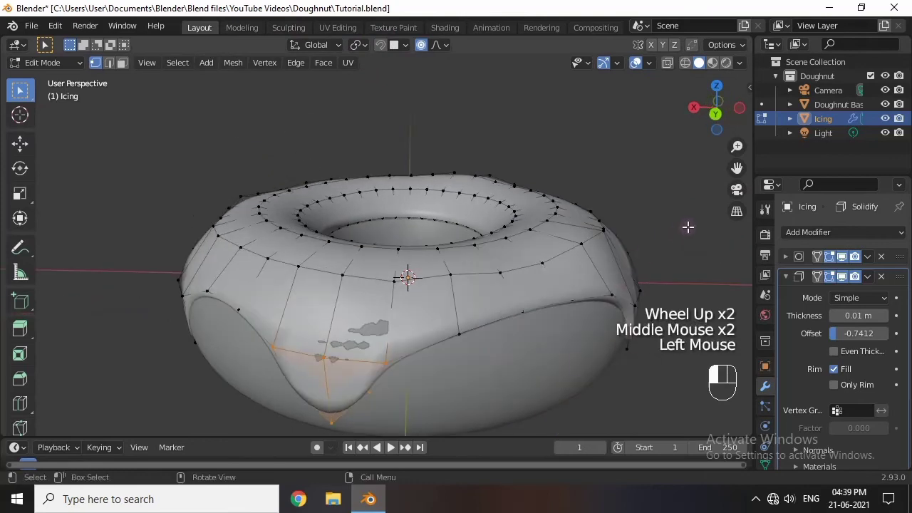
click(288, 27)
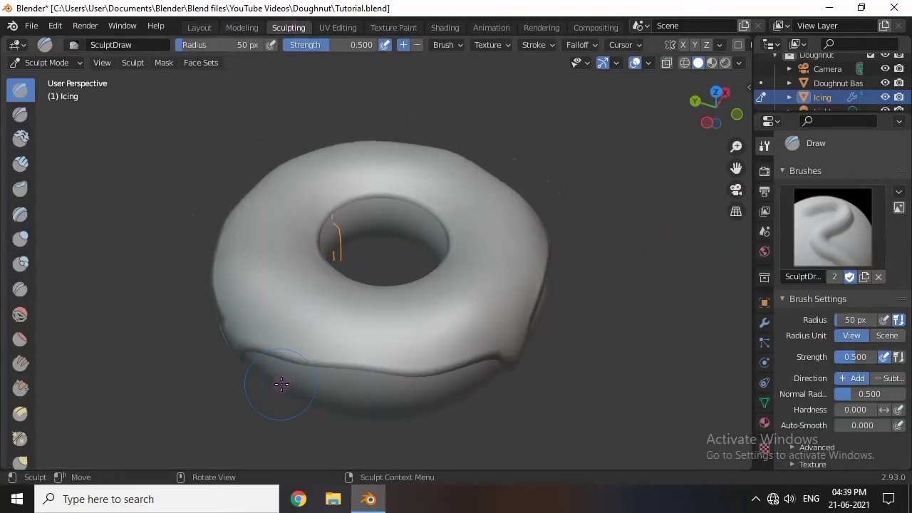
scroll(379, 398, up, 2)
middle_drag(379, 398, 472, 316)
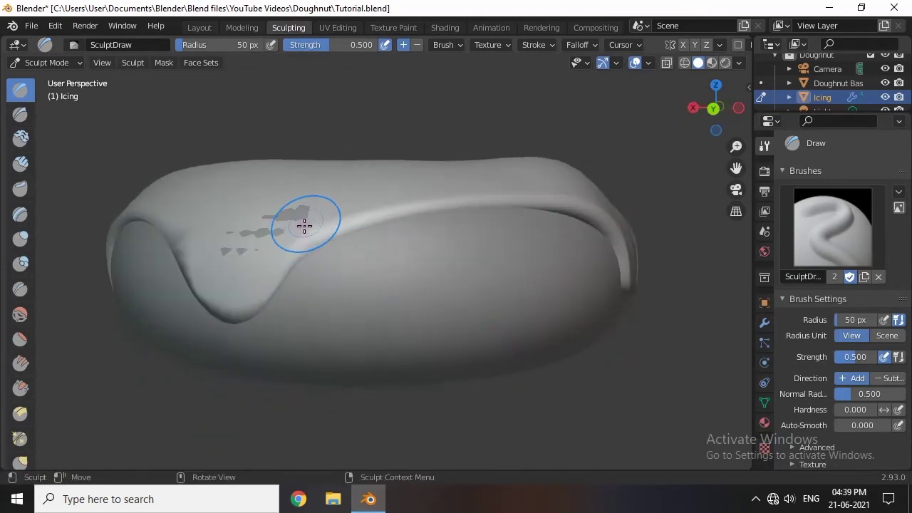
mouse_move(253, 249)
mouse_down()
mouse_move(245, 214)
mouse_move(282, 213)
mouse_move(266, 245)
mouse_up()
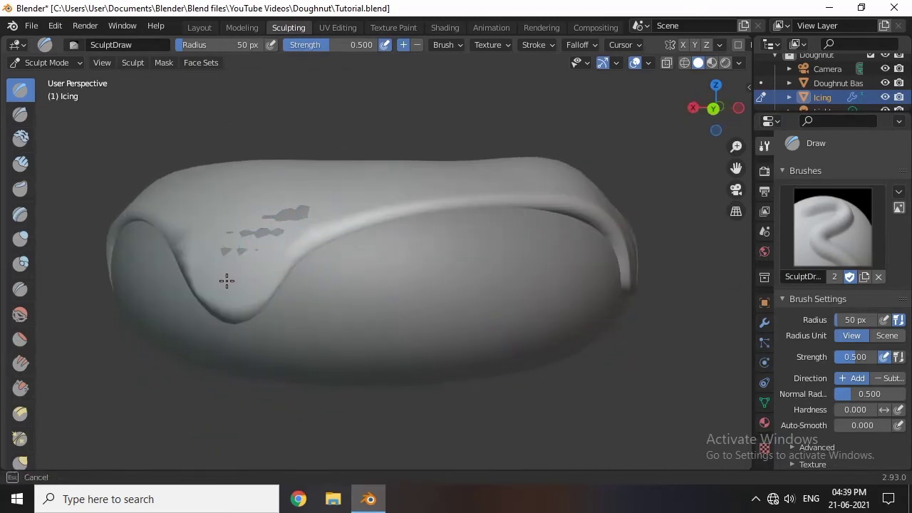
drag(226, 281, 275, 271)
Return to the Layout workspace and collapse the Solidify modifier's settings
scroll(275, 292, down, 2)
mouse_move(275, 299)
middle_down()
mouse_move(275, 319)
mouse_move(399, 325)
mouse_move(478, 315)
mouse_move(572, 325)
mouse_move(602, 345)
middle_up()
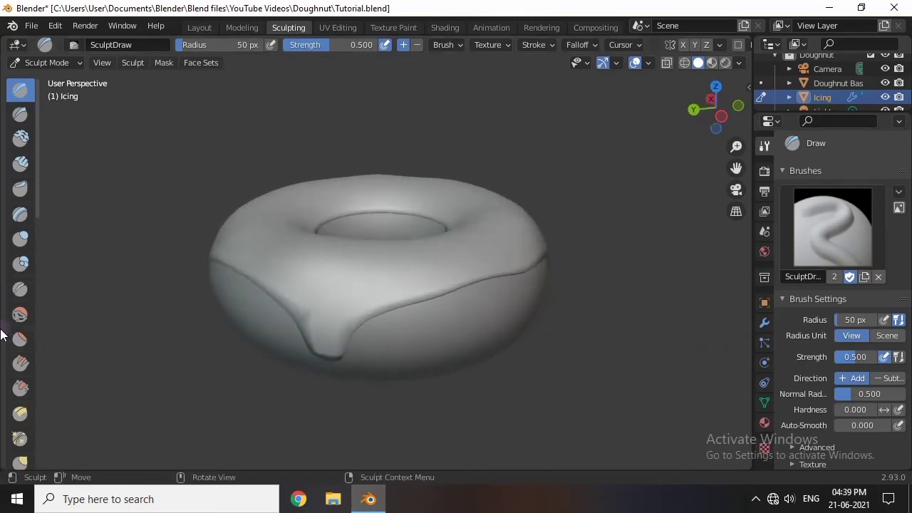
click(201, 27)
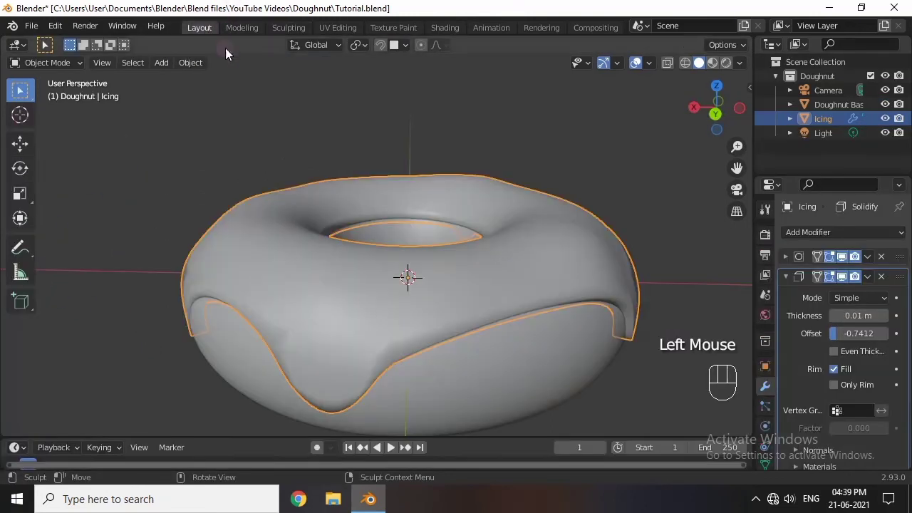
scroll(317, 343, down, 2)
middle_drag(346, 335, 371, 297)
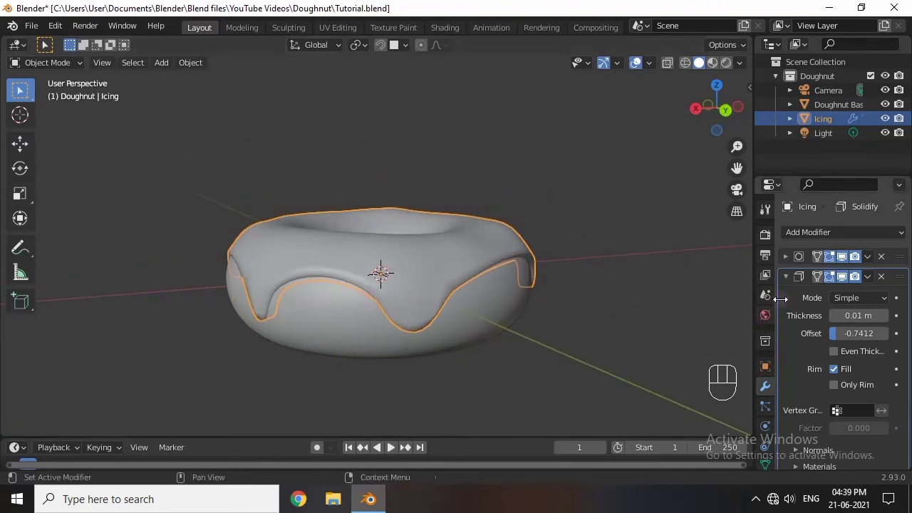
click(786, 276)
In Edit Mode, delete the stray vertex at the free end of the line hanging inside the doughnut hole
middle_drag(346, 238, 271, 265)
key(Tab)
scroll(271, 265, up, 2)
middle_drag(320, 285, 336, 312)
scroll(339, 317, up, 2)
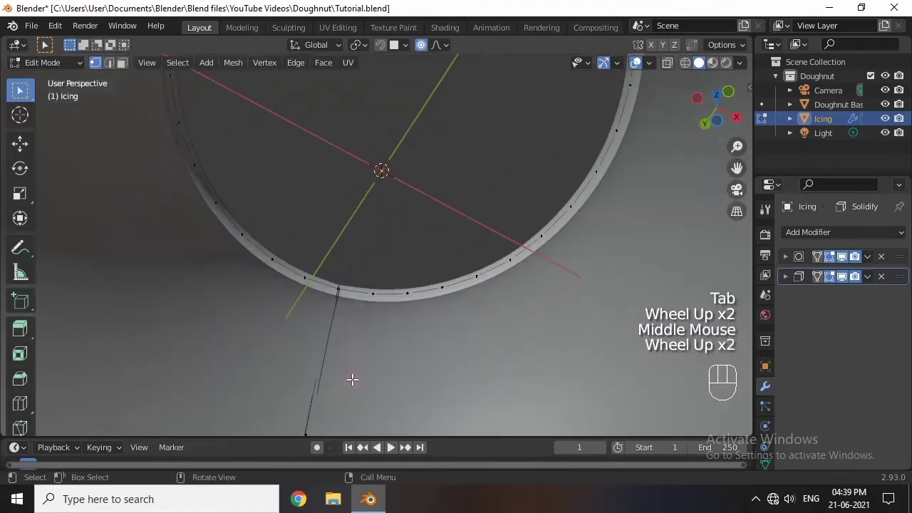
middle_drag(352, 379, 357, 363)
click(299, 391)
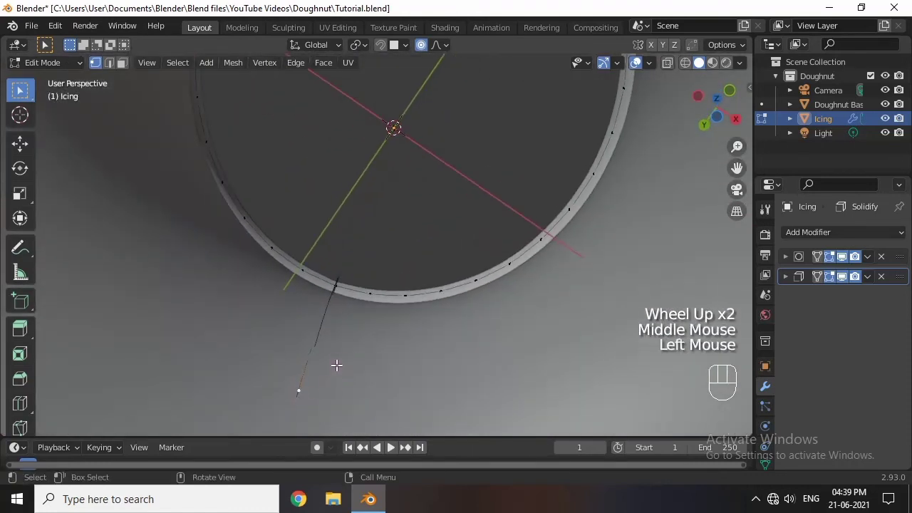
key(Delete)
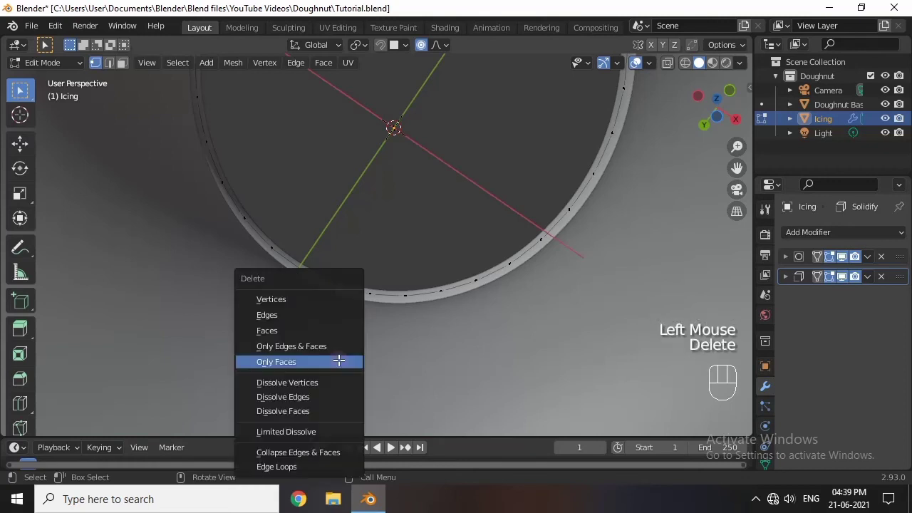
key(Delete)
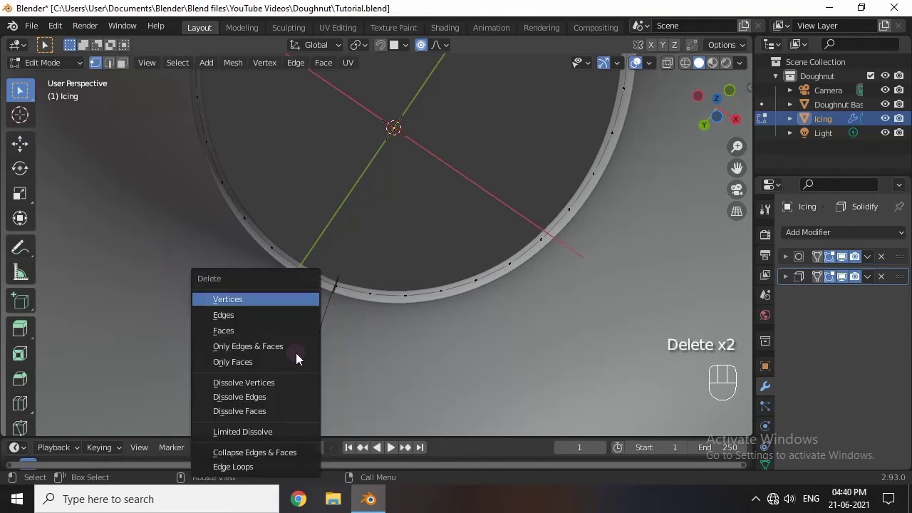
click(289, 300)
Try deleting the vertices of the stray edge below the icing's inner rim, and undo the deletion
middle_drag(367, 327, 444, 171)
scroll(333, 246, down, 2)
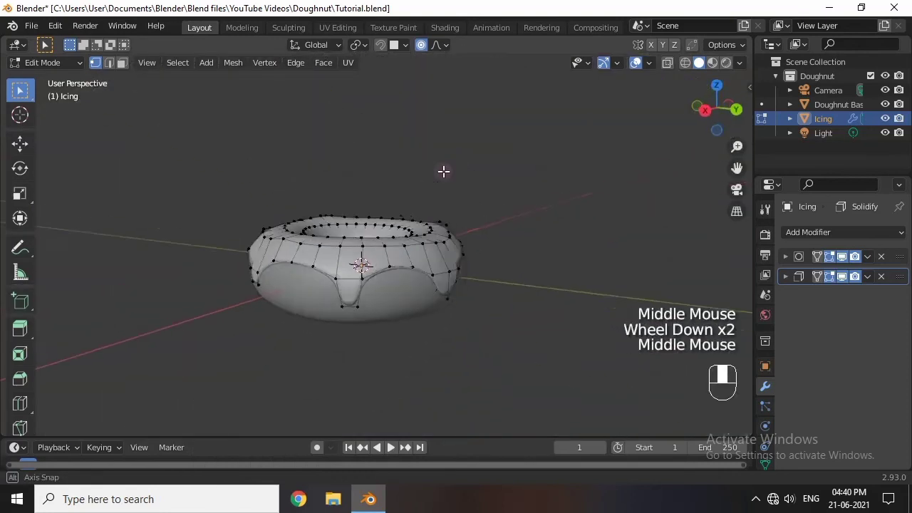
scroll(444, 223, up, 1)
middle_drag(443, 224, 345, 289)
scroll(346, 289, up, 2)
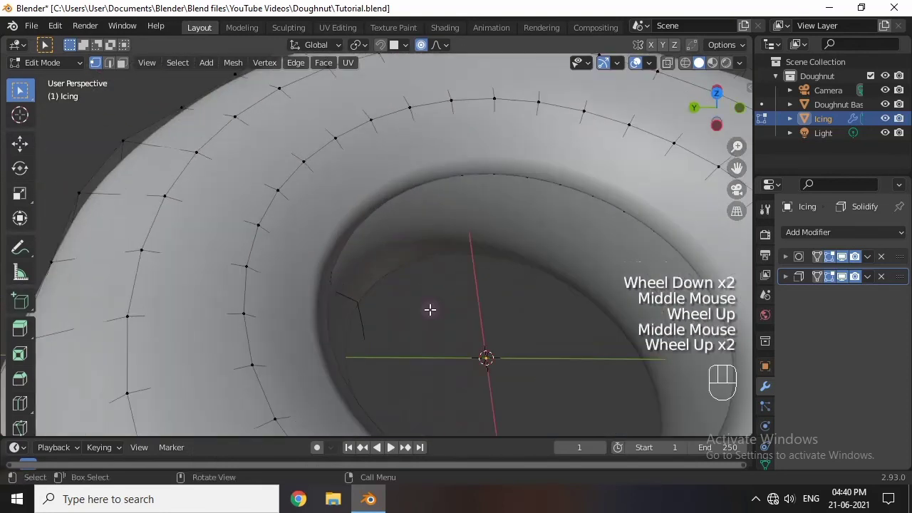
middle_drag(430, 309, 330, 290)
key(1)
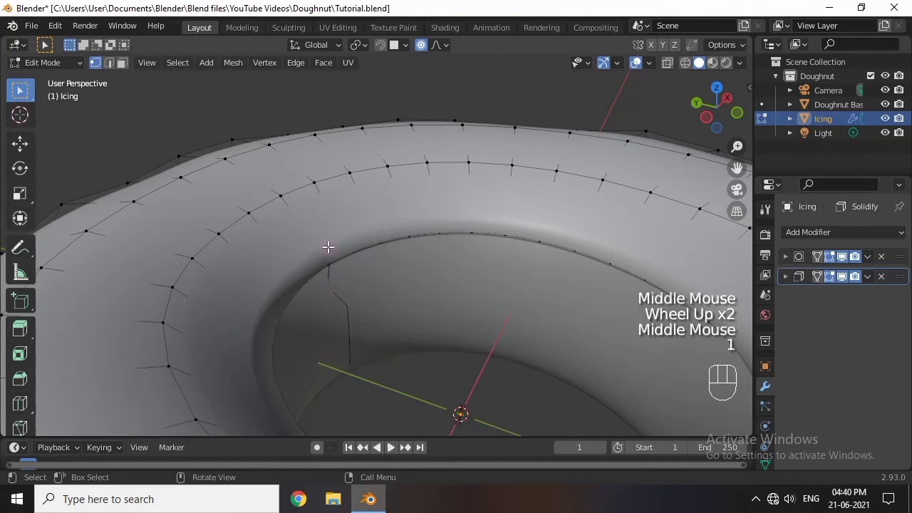
key(2)
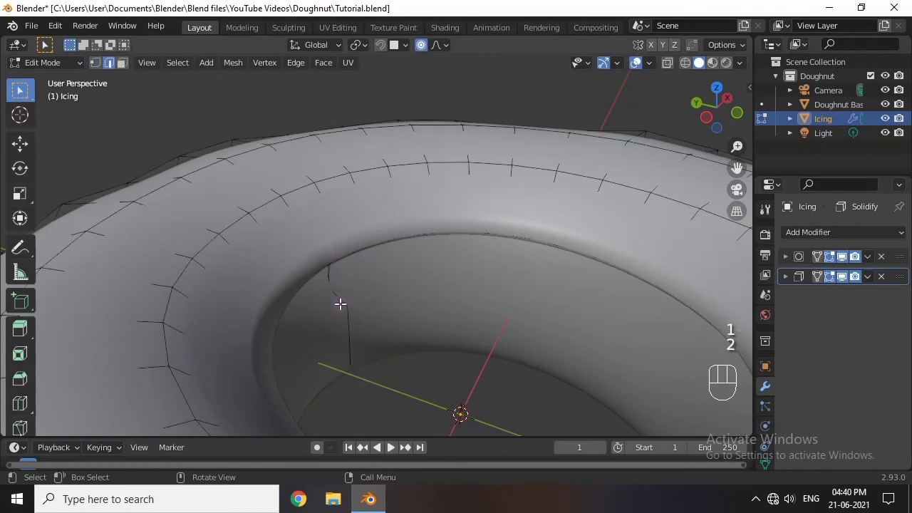
click(344, 307)
key(Delete)
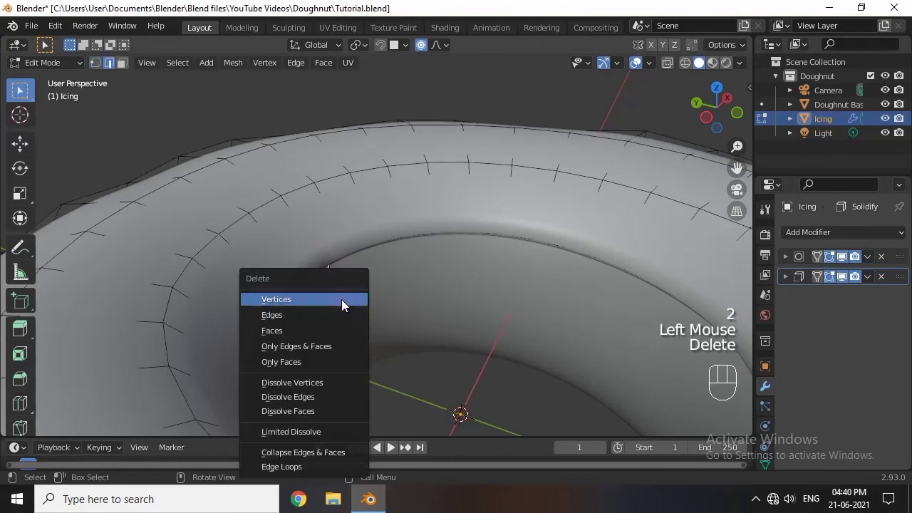
click(340, 298)
key(ctrl+z)
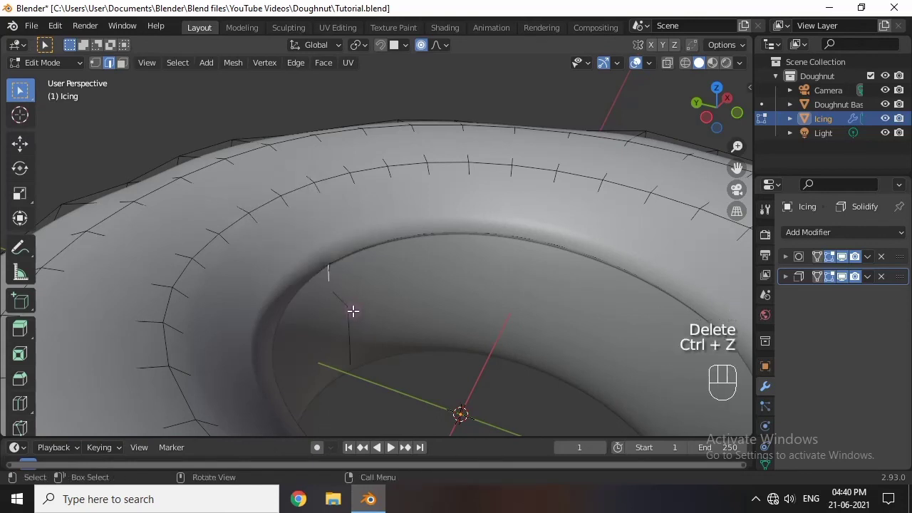
Examine the remaining stray edge inside the hole in Object Mode, and return to vertex selection in Edit Mode
middle_drag(352, 309, 336, 268)
key(Tab)
scroll(377, 346, up, 5)
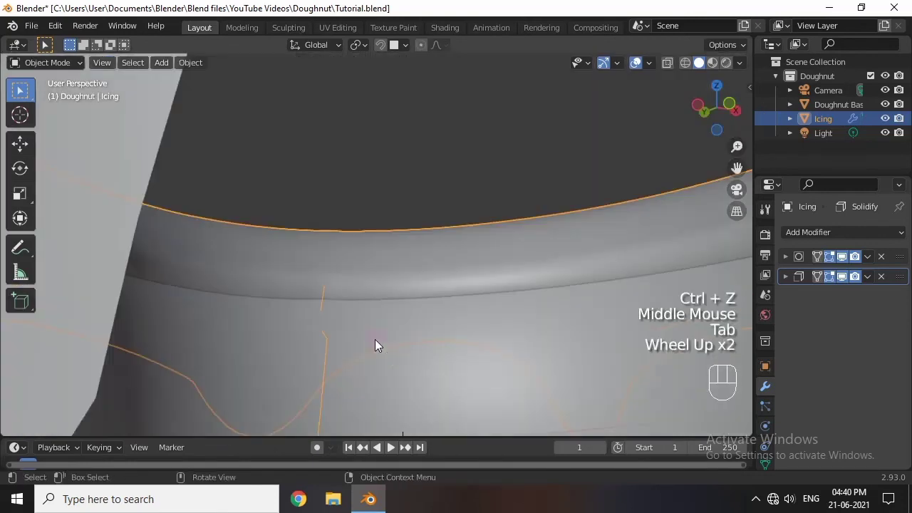
scroll(379, 375, down, 2)
middle_drag(378, 375, 385, 231)
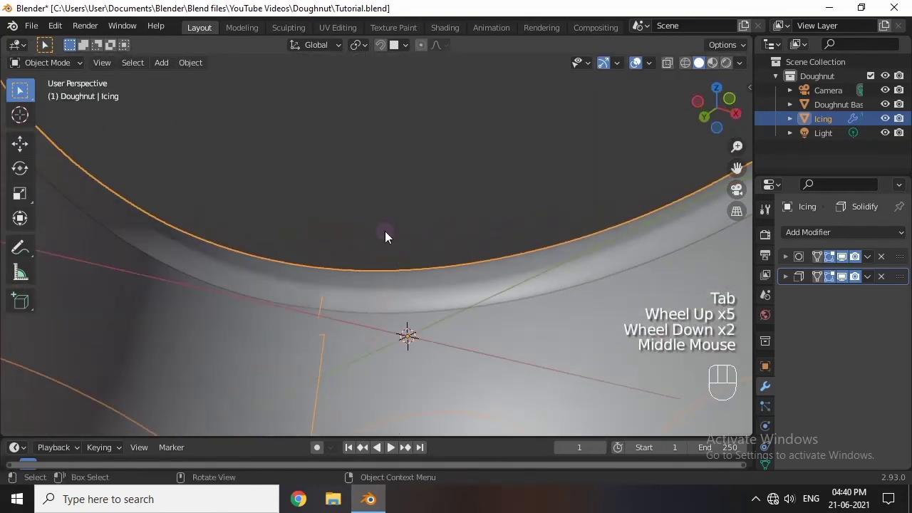
click(376, 228)
key(Tab)
key(Tab)
key(1)
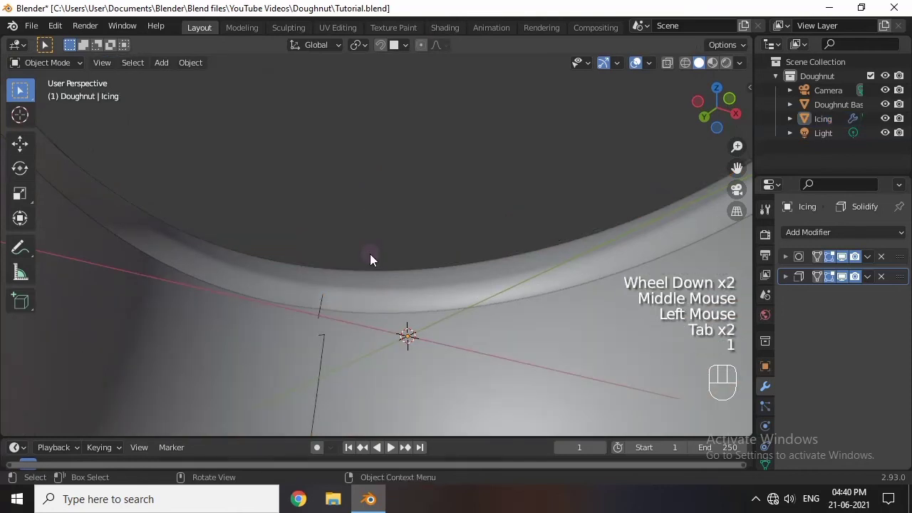
key(Tab)
key(1)
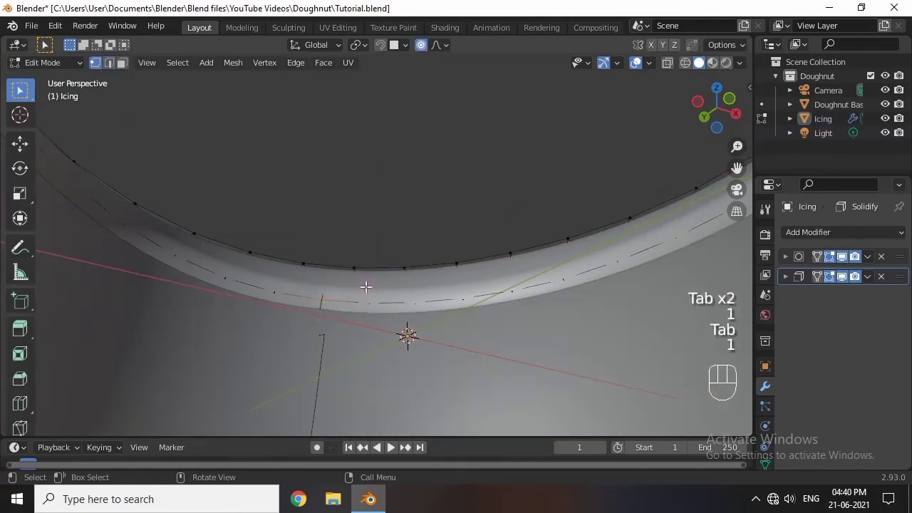
Try to delete the stray edge through the vertex where it meets the icing's inner rim
scroll(332, 320, down, 1)
click(361, 200)
click(403, 334)
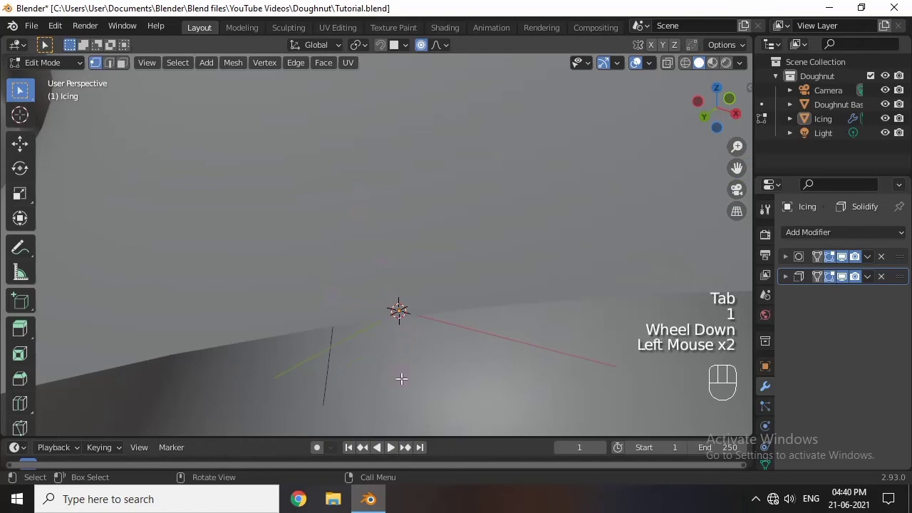
middle_drag(401, 378, 323, 320)
click(332, 327)
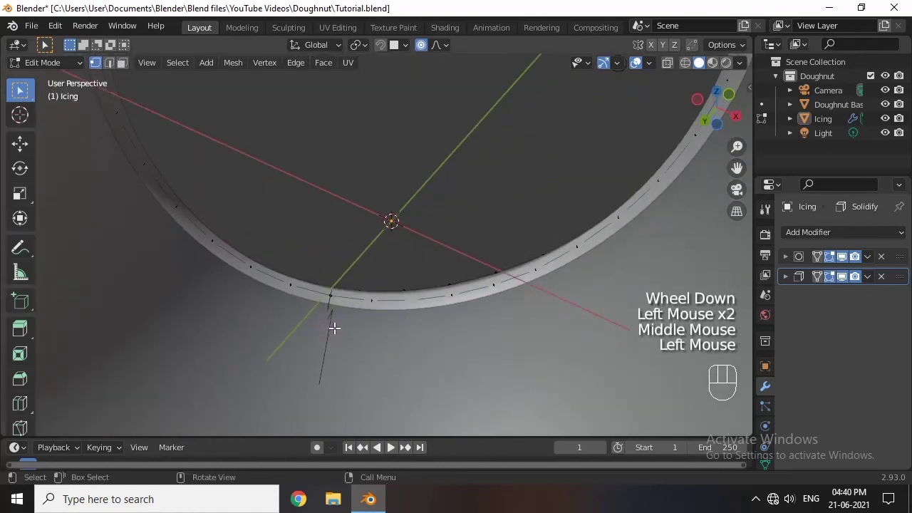
click(331, 297)
scroll(344, 314, up, 1)
middle_drag(344, 314, 378, 376)
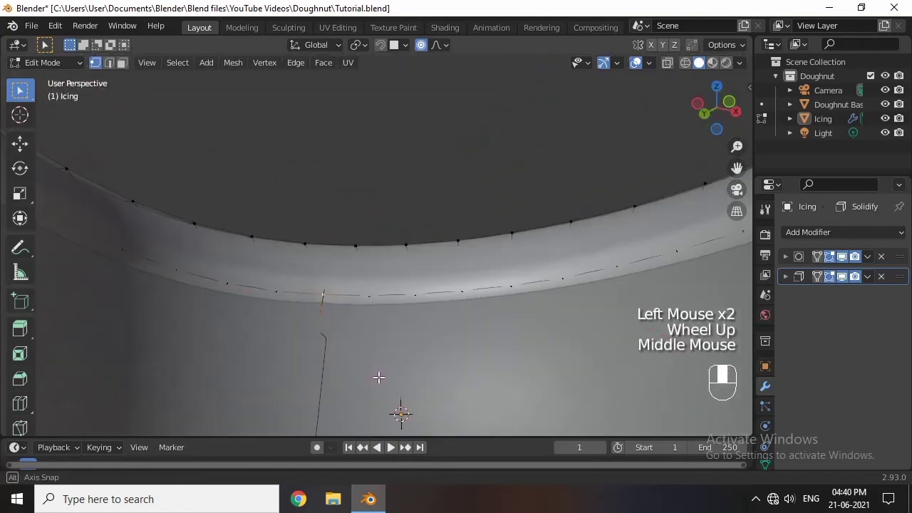
key(Delete)
click(316, 312)
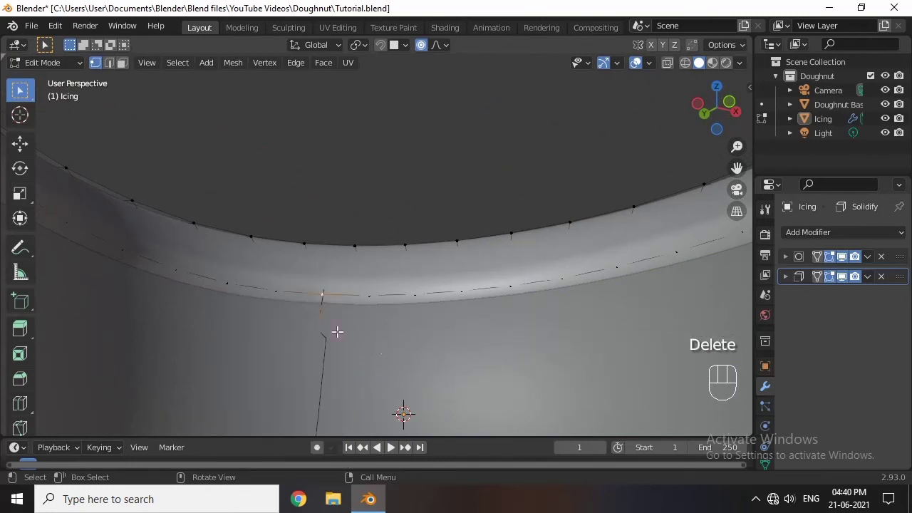
key(Delete)
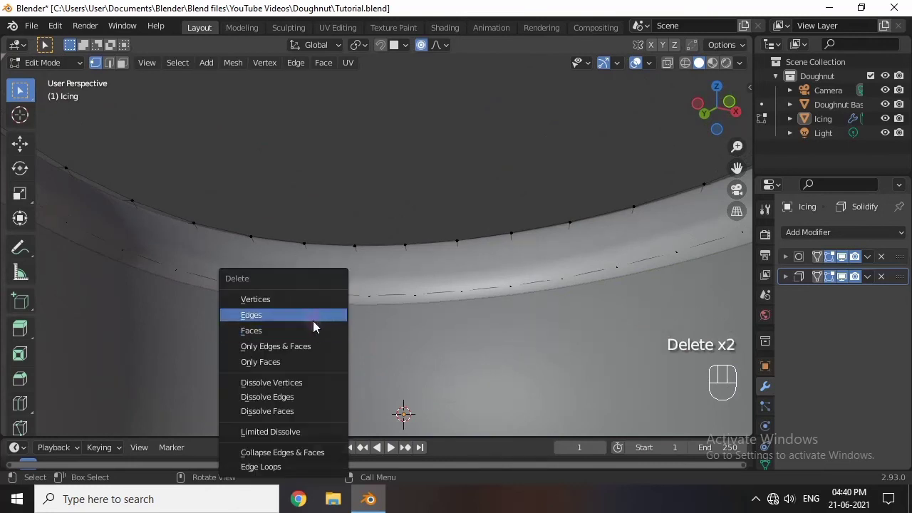
click(314, 319)
Select the stray edge hanging from the inner rim inside the hole in edge selection and delete it as Edges
key(2)
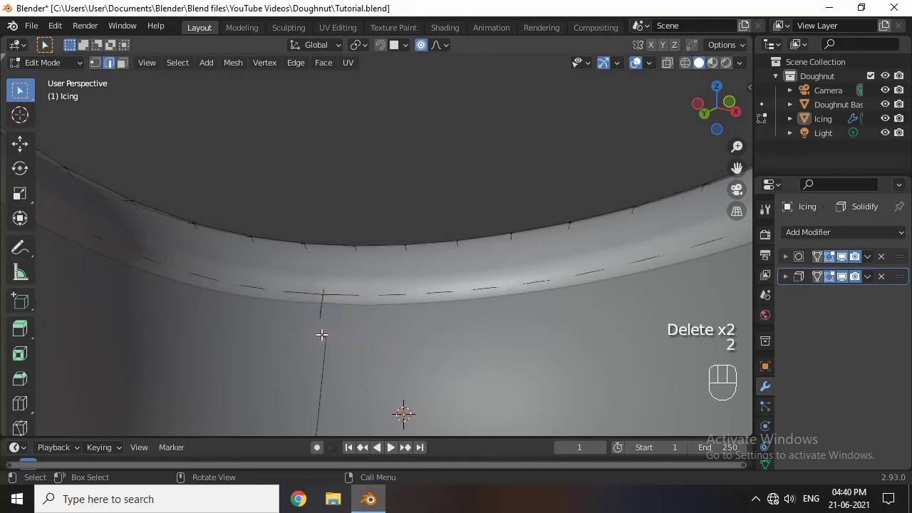
click(325, 347)
click(325, 355)
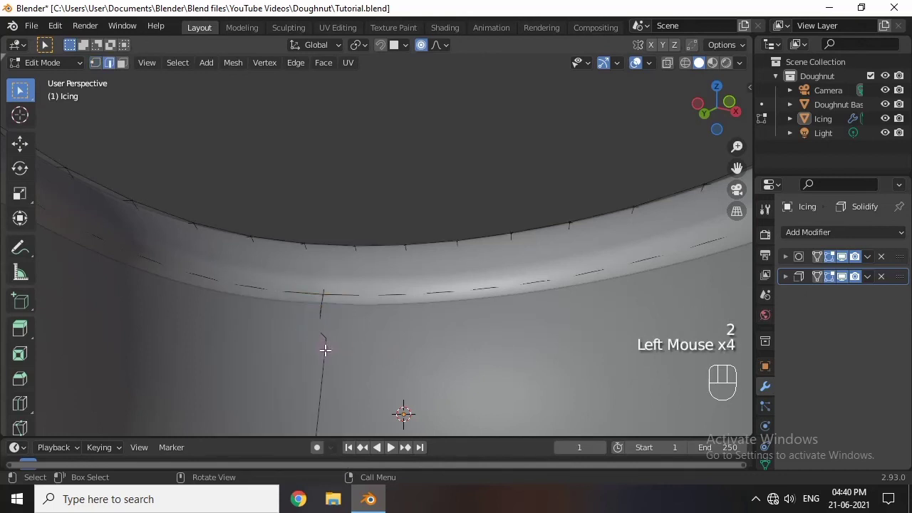
scroll(325, 350, down, 1)
middle_drag(325, 350, 317, 399)
scroll(318, 399, down, 1)
middle_drag(317, 399, 359, 55)
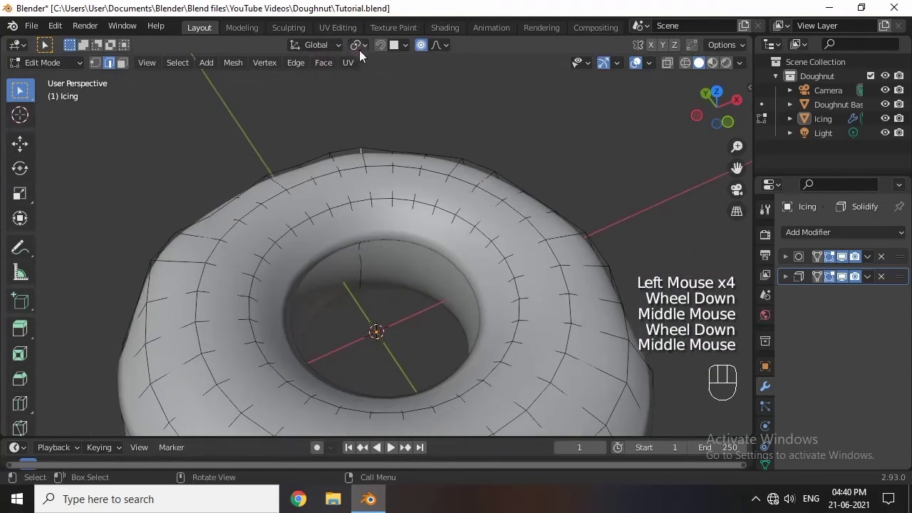
scroll(341, 293, up, 2)
click(349, 262)
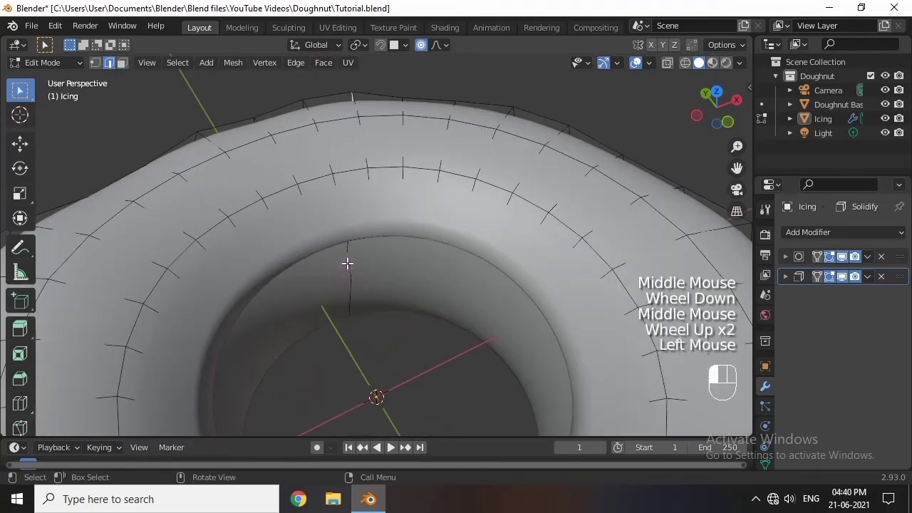
key(Delete)
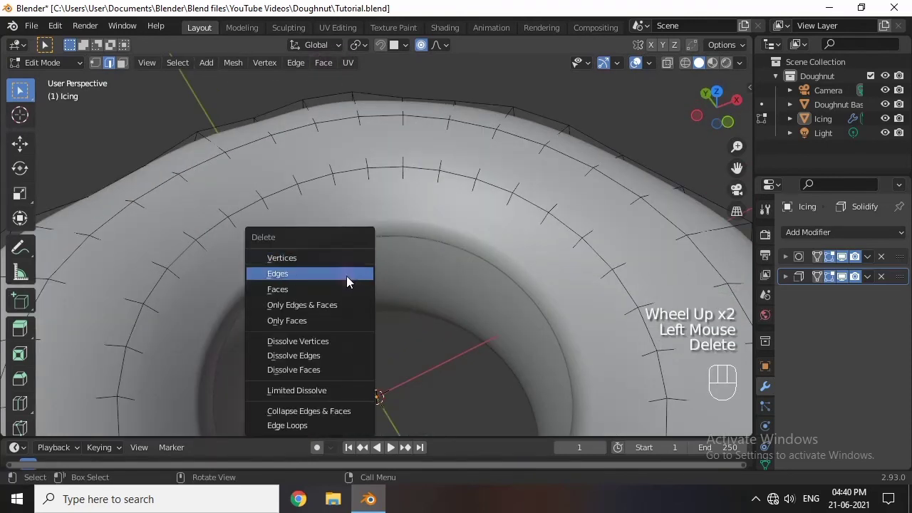
click(346, 275)
Check the whole icing from several sides for leftover stray geometry, in Object Mode and in vertex selection
scroll(376, 289, down, 2)
middle_drag(376, 289, 335, 290)
scroll(336, 290, down, 2)
key(Tab)
key(Tab)
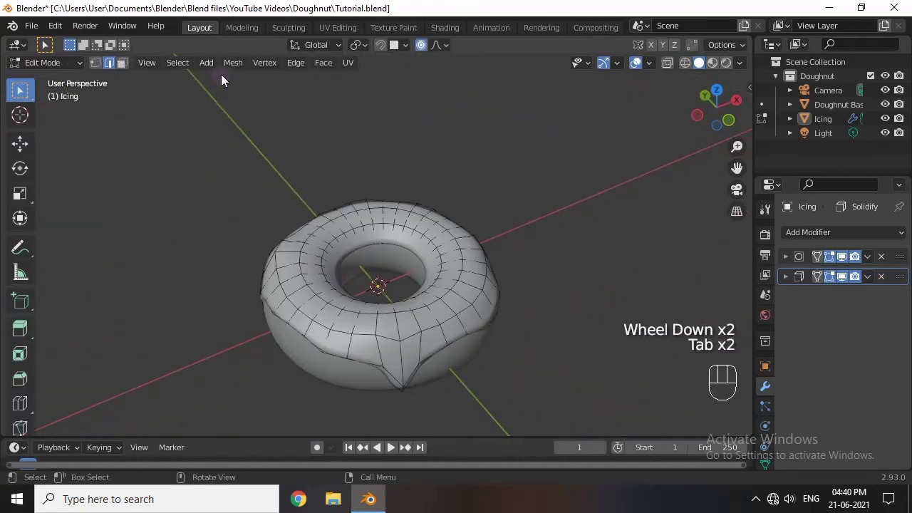
key(1)
scroll(397, 366, down, 2)
scroll(361, 369, up, 2)
middle_drag(361, 369, 381, 320)
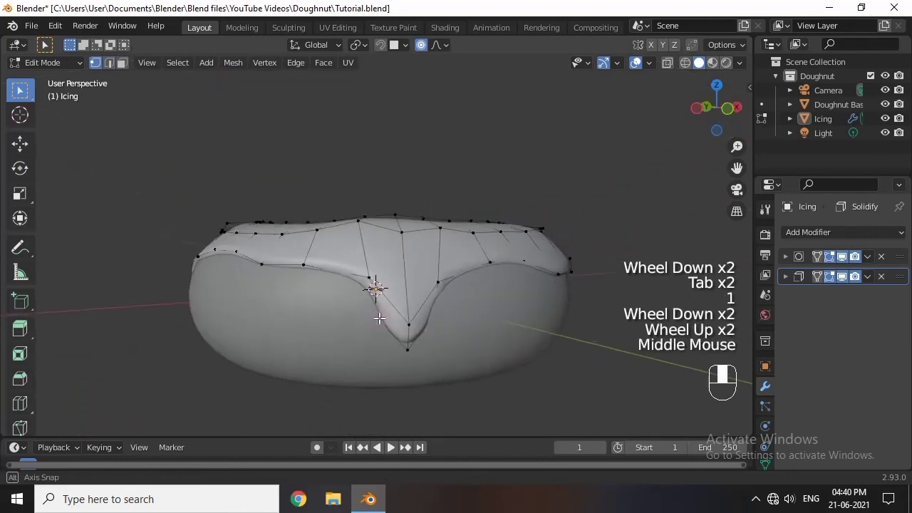
scroll(372, 378, down, 2)
middle_drag(372, 378, 360, 424)
click(365, 406)
scroll(388, 424, down, 1)
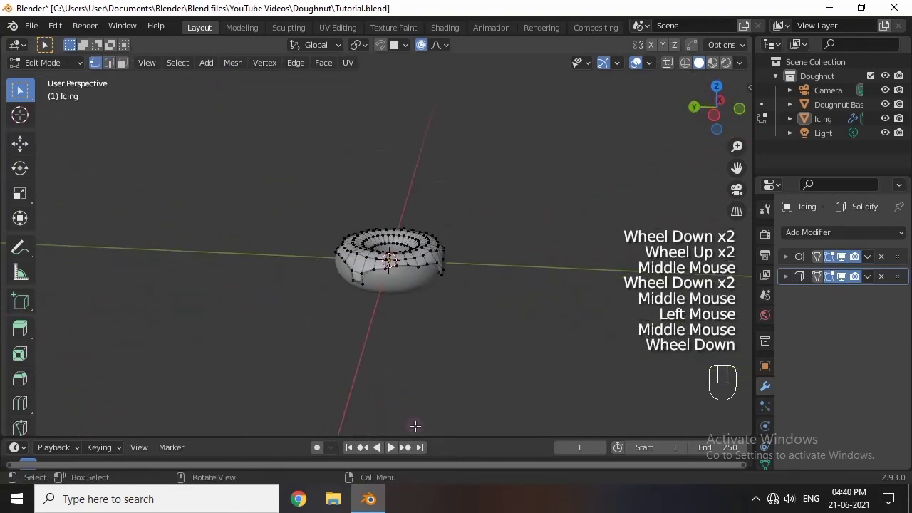
middle_drag(415, 425, 382, 425)
scroll(486, 404, up, 1)
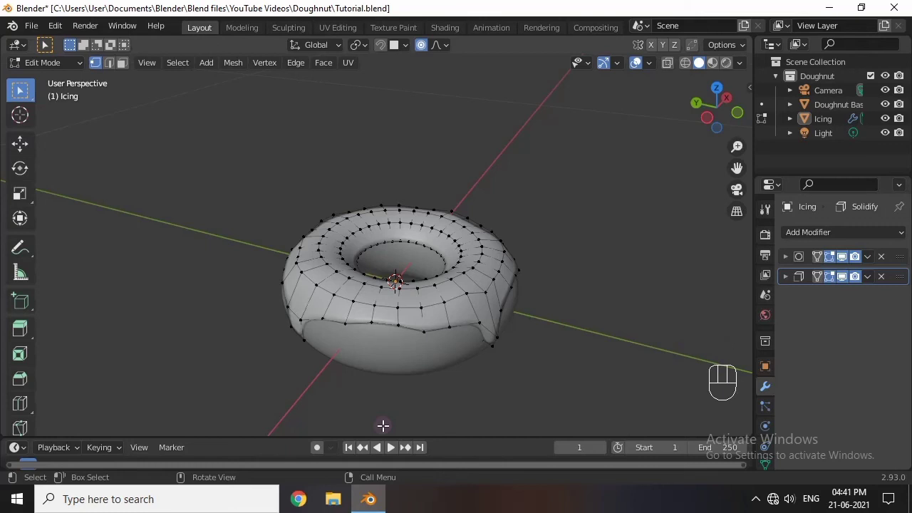
Try filling geometry from a single vertex on the icing's lower edge between two drips, and undo the fill
scroll(366, 292, up, 1)
scroll(367, 292, up, 1)
middle_drag(366, 292, 413, 216)
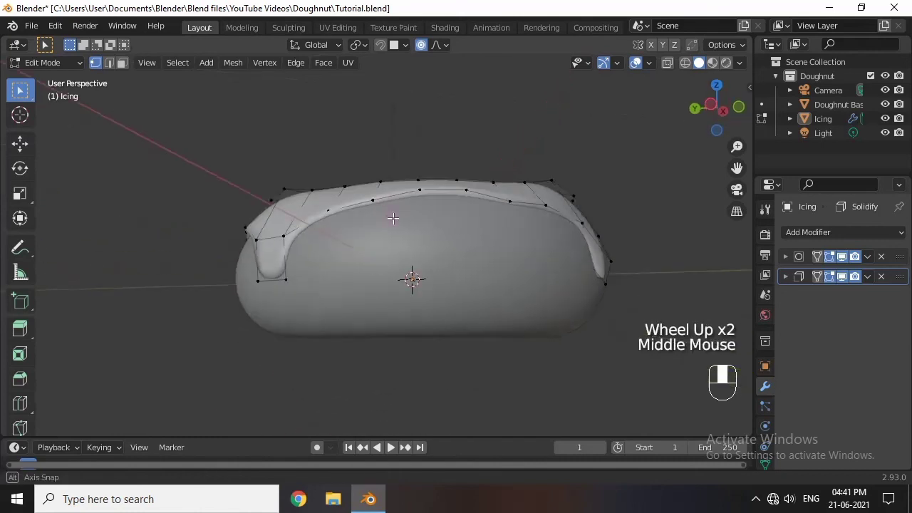
scroll(377, 302, up, 3)
middle_drag(377, 301, 366, 283)
click(361, 259)
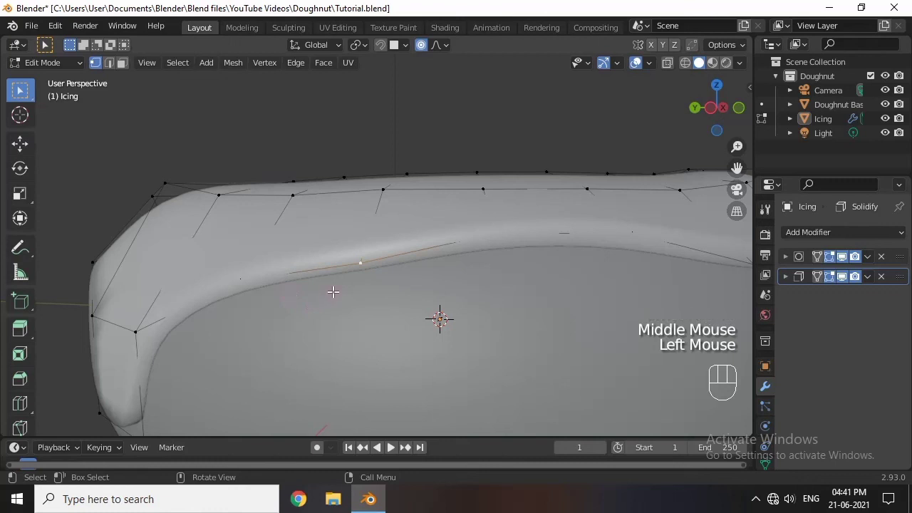
key(f)
middle_drag(415, 277, 116, 350)
scroll(152, 264, up, 2)
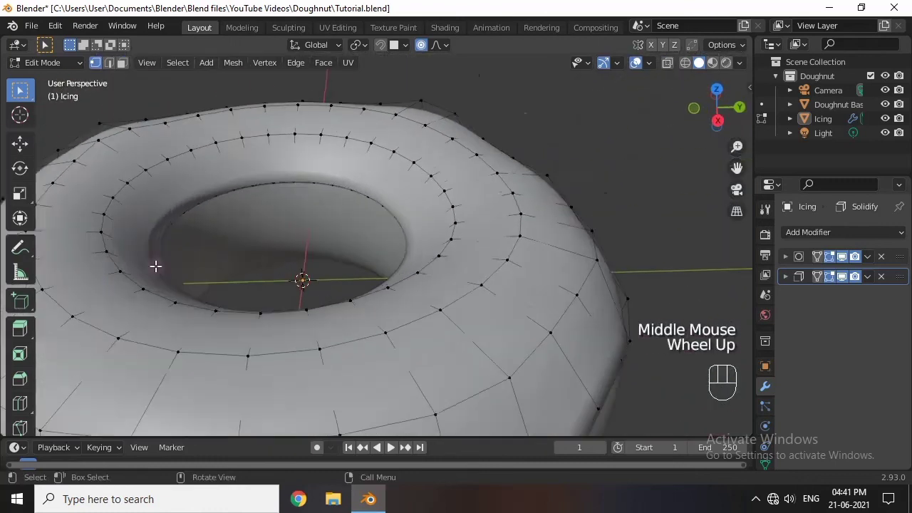
middle_drag(152, 264, 295, 301)
scroll(382, 318, down, 3)
key(ctrl+z)
Try filling geometry from a single vertex on the icing's inner rim, and undo the fill
click(297, 247)
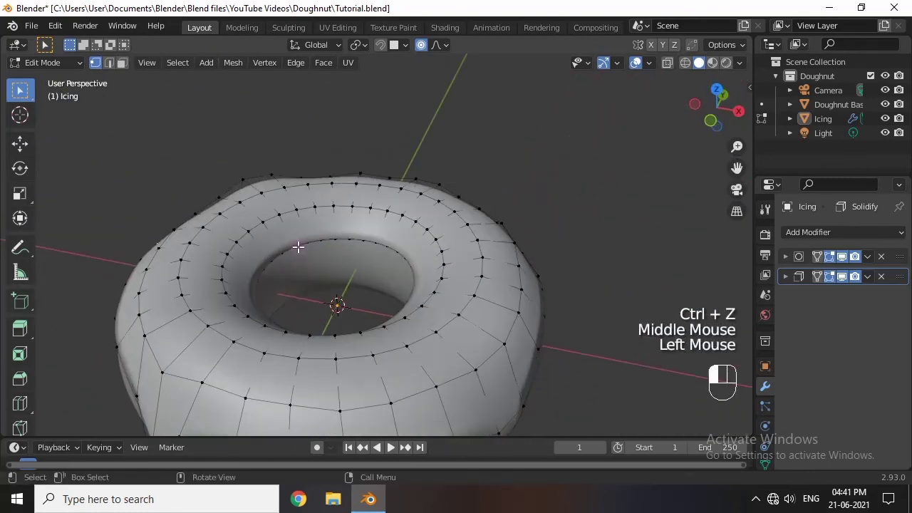
key(f)
scroll(336, 277, up, 3)
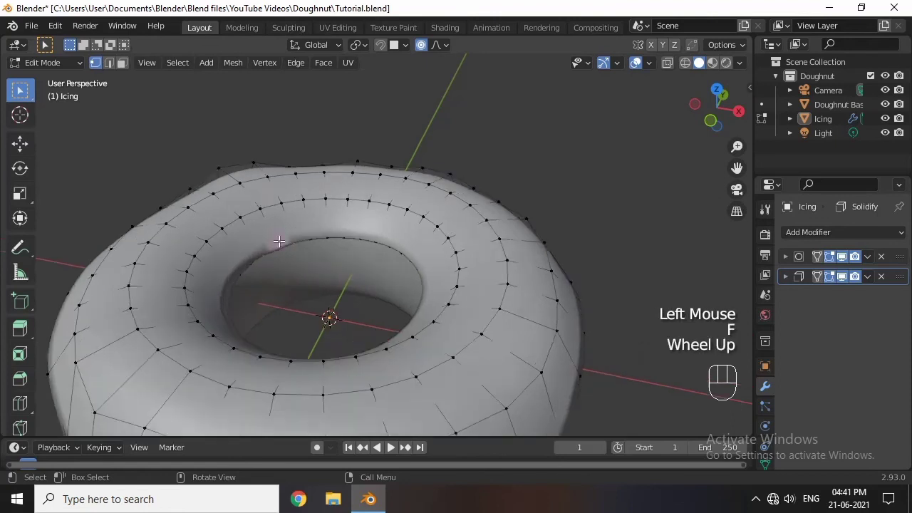
key(ctrl)
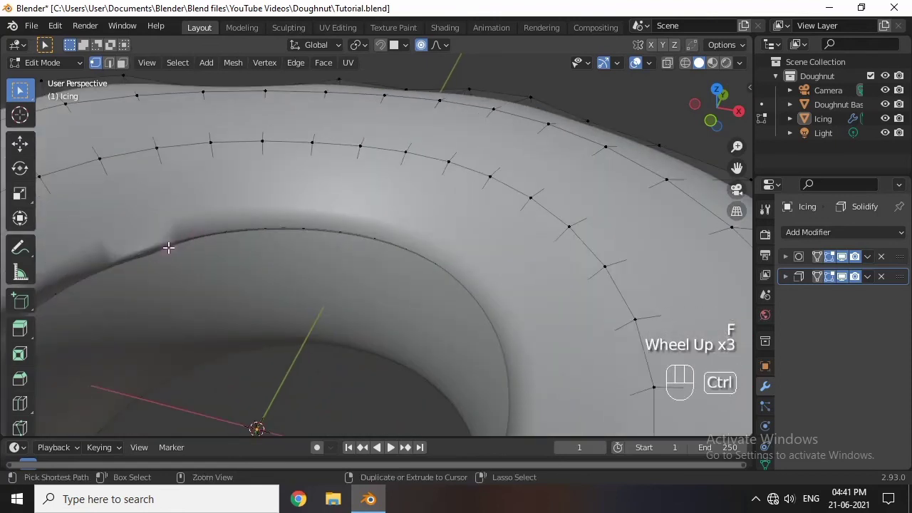
key(ctrl+z)
scroll(193, 264, down, 2)
middle_drag(193, 289, 348, 269)
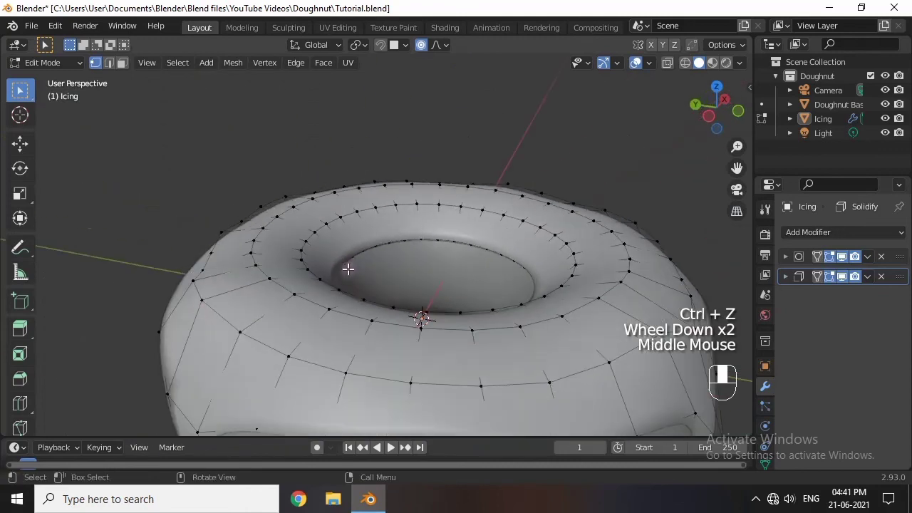
Try hiding a single vertex on the icing's lower edge between two drips, reveal the hidden geometry again, and clear the selection
scroll(204, 316, down, 2)
middle_drag(204, 316, 244, 314)
scroll(244, 314, up, 1)
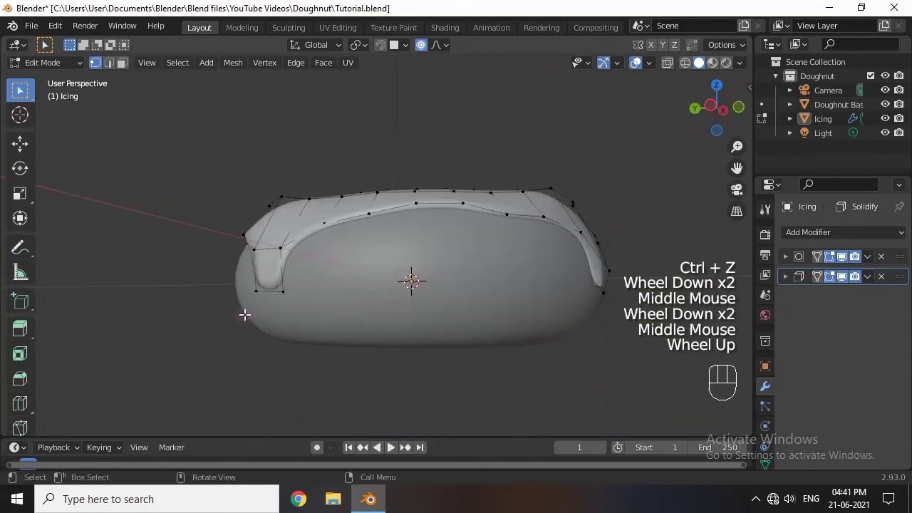
scroll(244, 314, up, 2)
middle_click(346, 322)
click(362, 190)
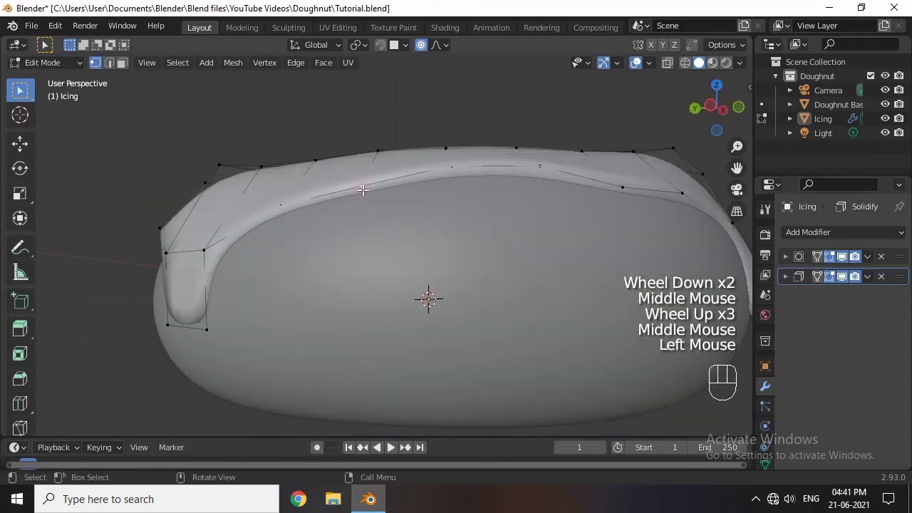
key(h)
middle_drag(363, 190, 364, 265)
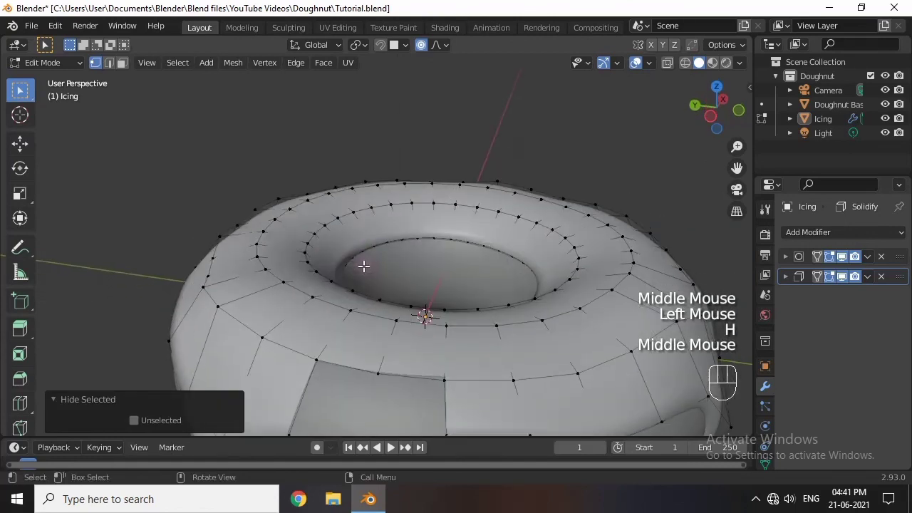
scroll(375, 280, down, 2)
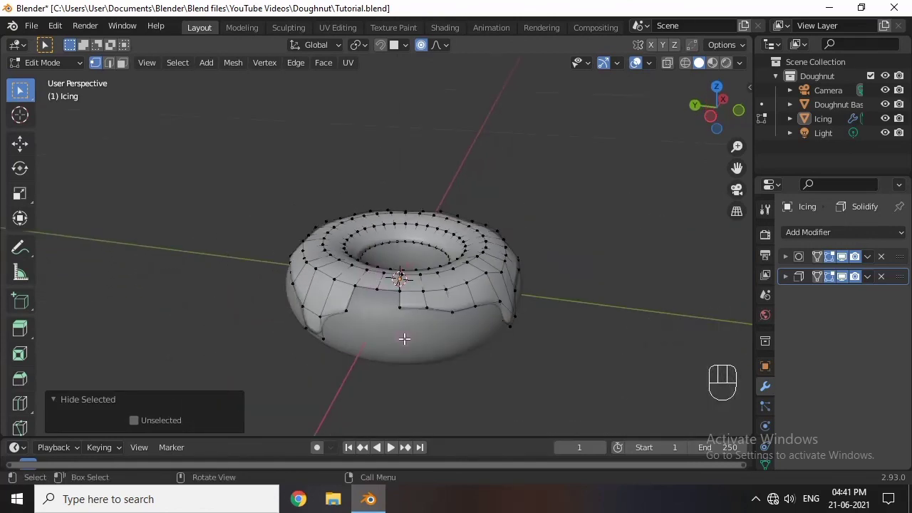
key(alt+h)
click(384, 286)
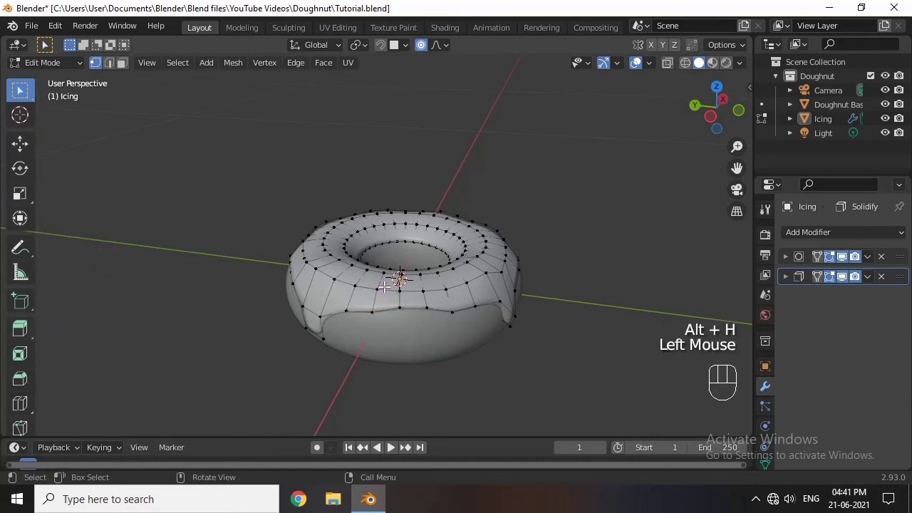
Return from mesh editing to Object Mode and inspect the doughnut's icing and drips from several sides and from above
scroll(384, 286, up, 2)
scroll(385, 285, down, 1)
middle_drag(385, 285, 406, 290)
key(Tab)
middle_drag(458, 305, 567, 356)
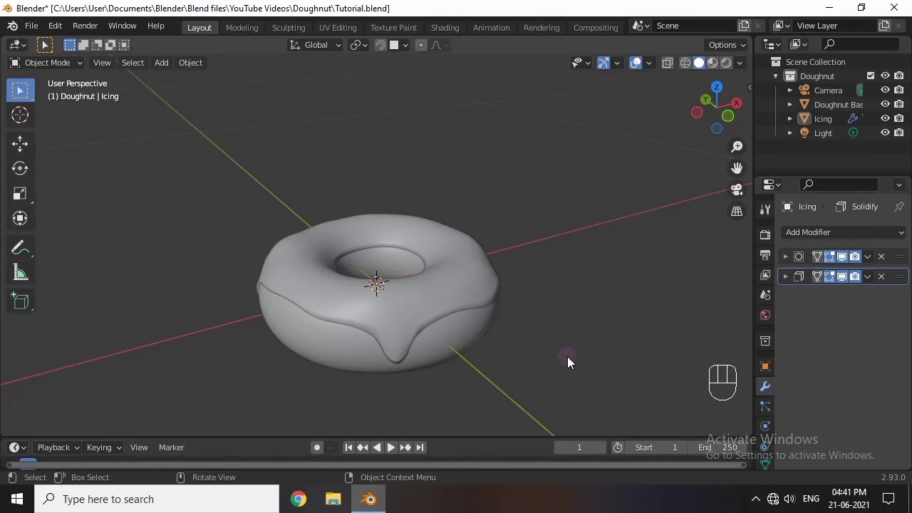
middle_drag(551, 248, 490, 283)
middle_drag(608, 322, 431, 302)
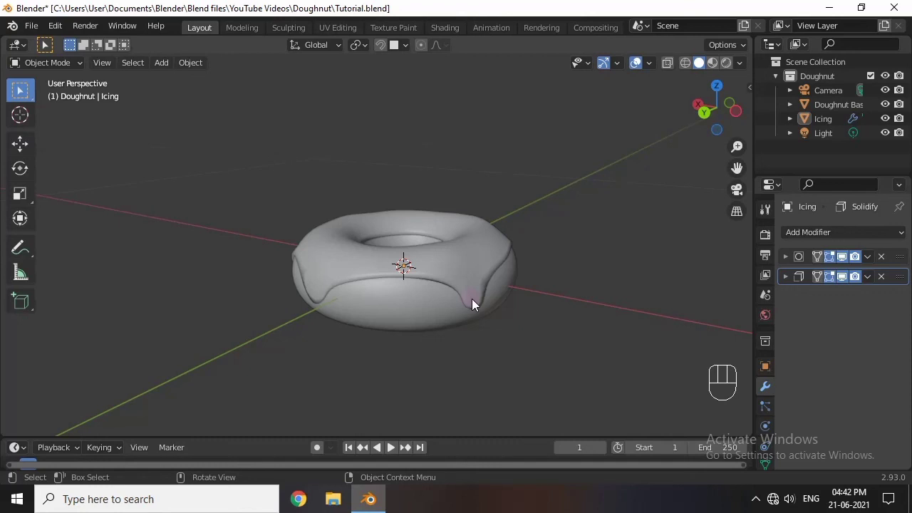
middle_drag(421, 303, 399, 244)
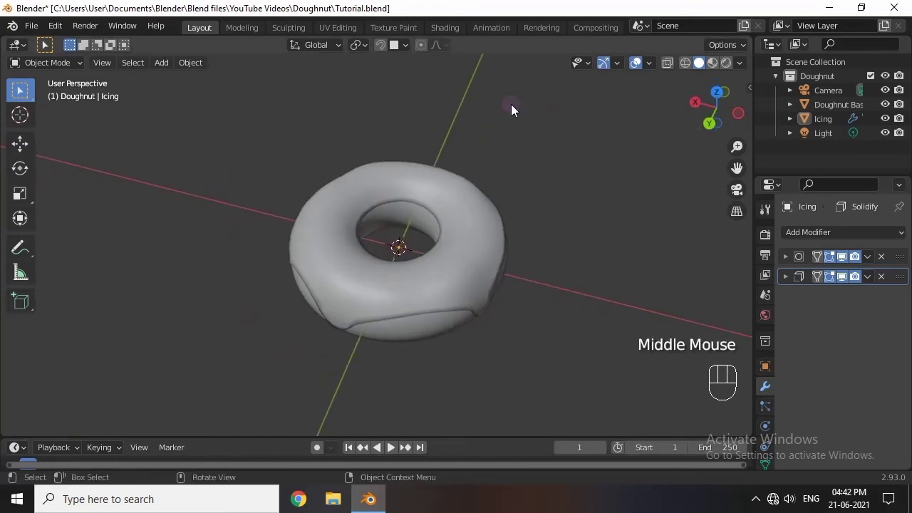